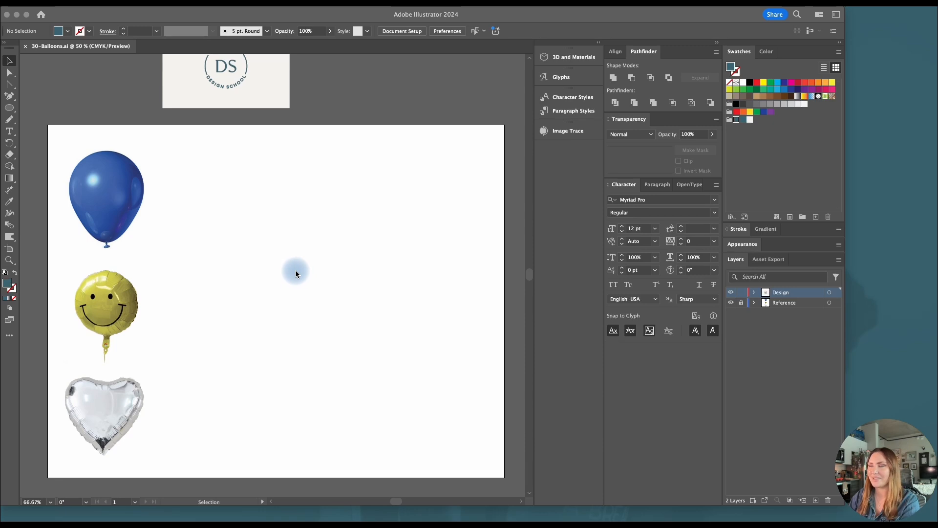
left_click(794, 307)
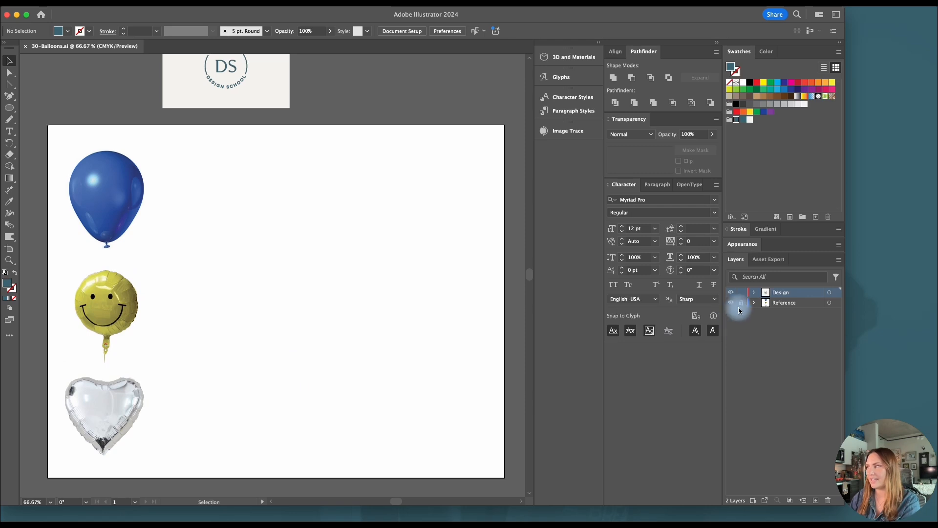
left_click(744, 304)
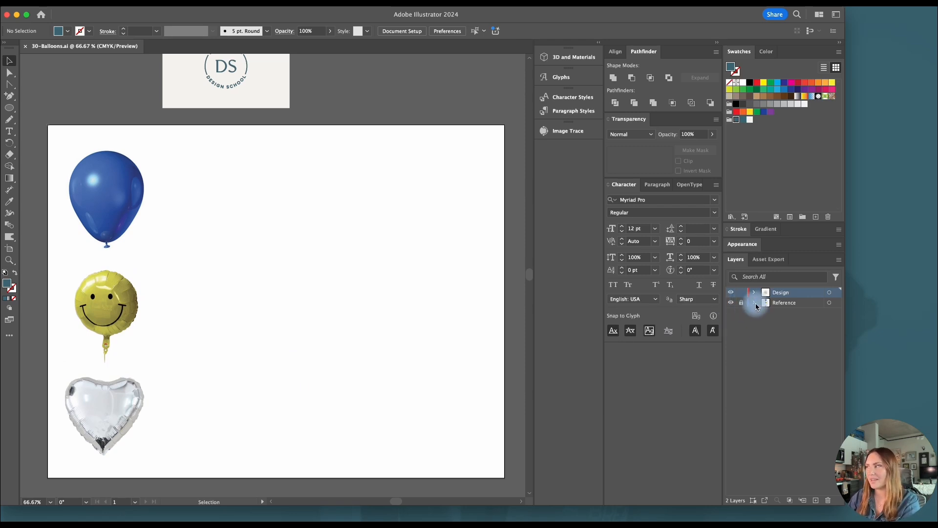
scroll(283, 280, "up", 3)
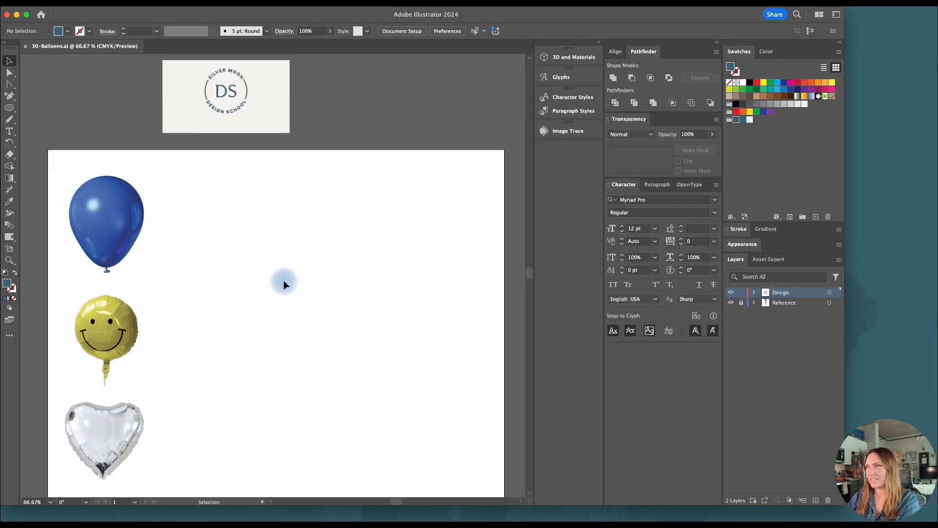
scroll(309, 282, "down", 2)
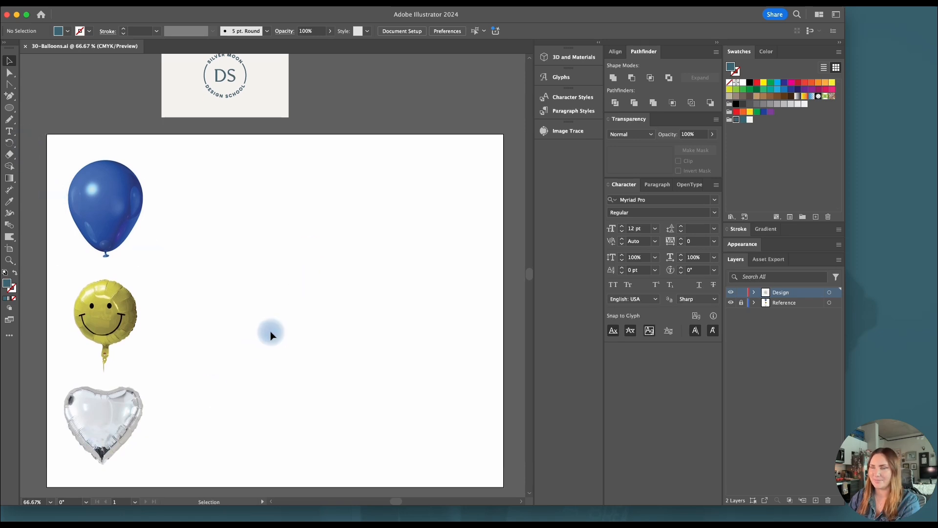
Draw a filled rectangle across the middle of the blue balloon, spanning exactly its full width
scroll(144, 253, "left", 2)
scroll(114, 207, "up", 1)
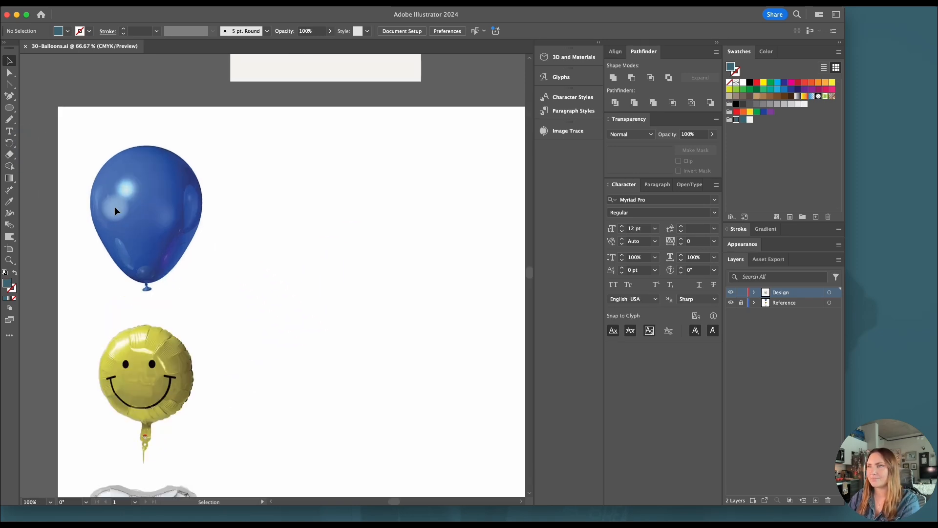
scroll(137, 231, "up", 1)
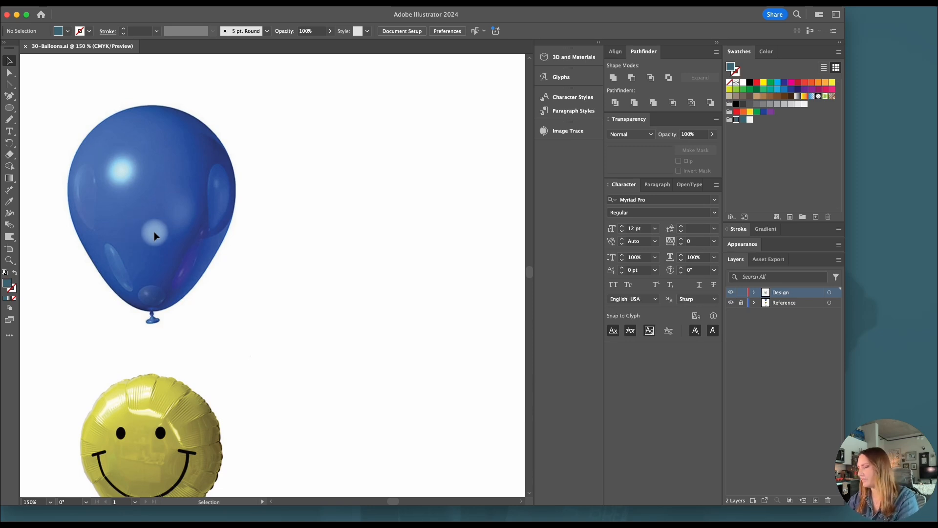
key("m")
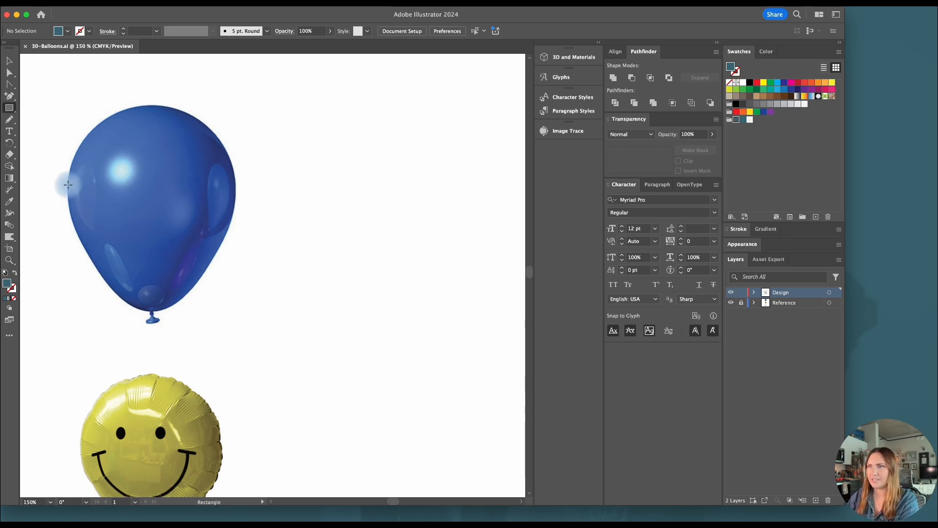
left_click_drag(67, 185, 236, 234)
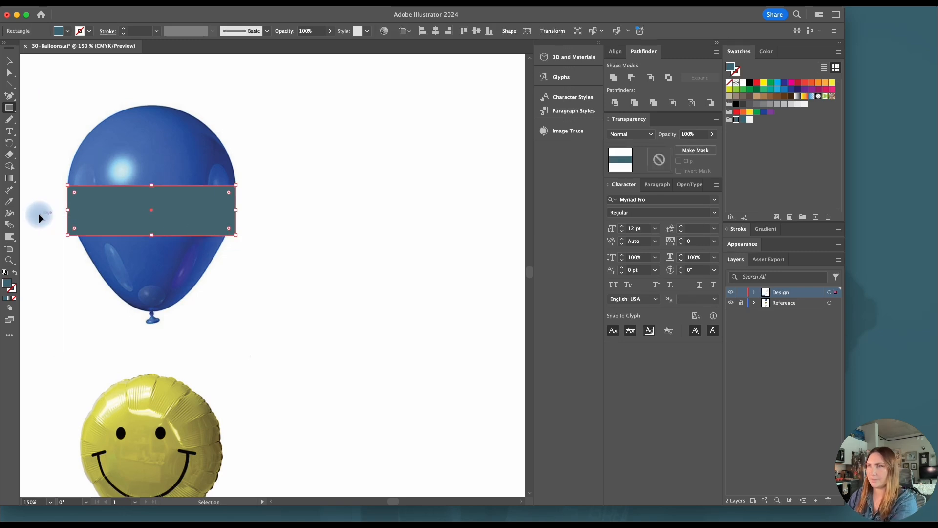
Place a vertical ruler guide through the rectangle's centre, and delete the rectangle
key("super+r")
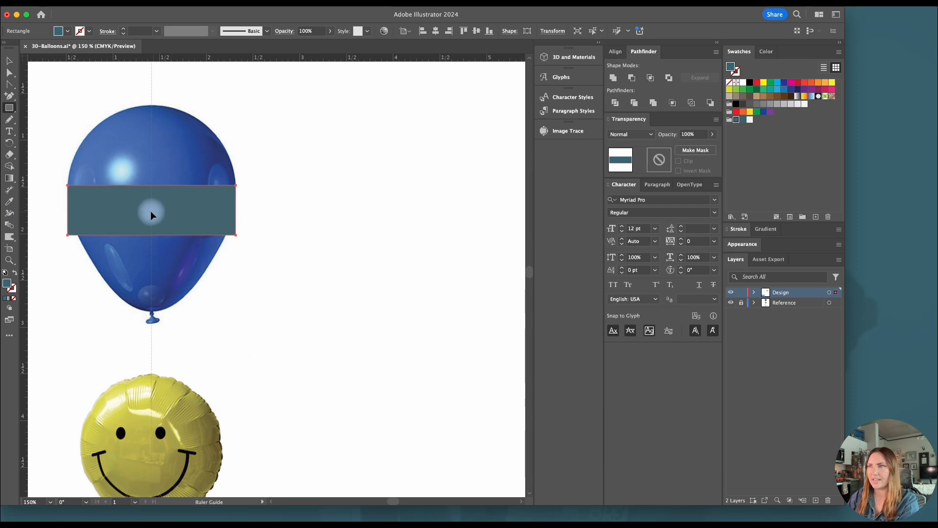
left_click_drag(151, 210, 151, 210)
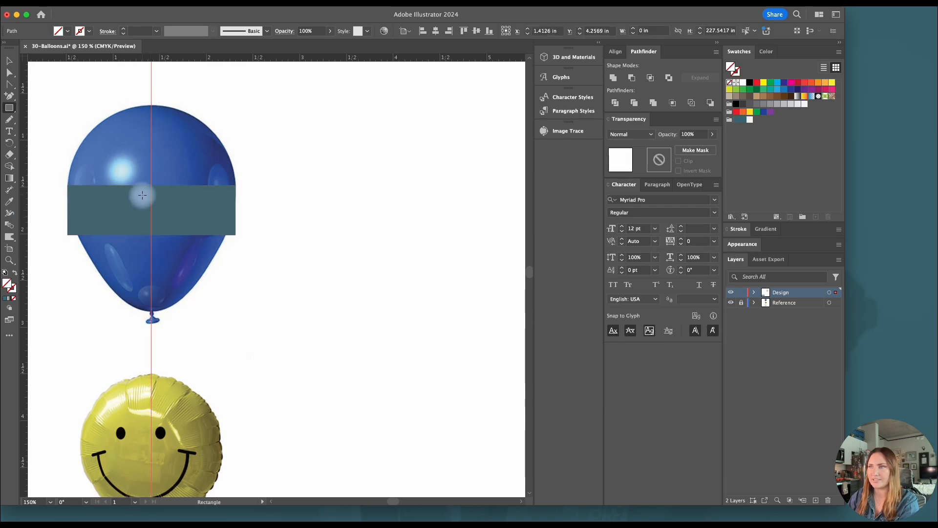
left_click(7, 61)
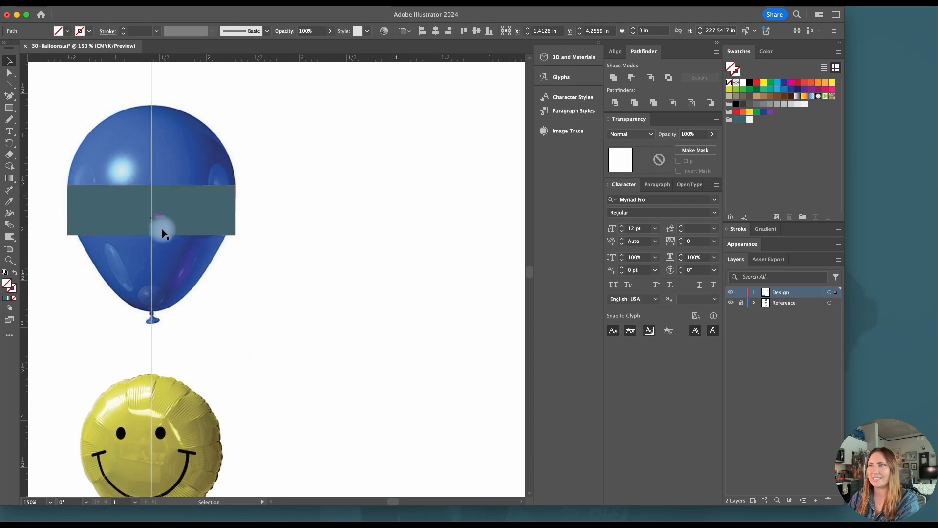
left_click(173, 218)
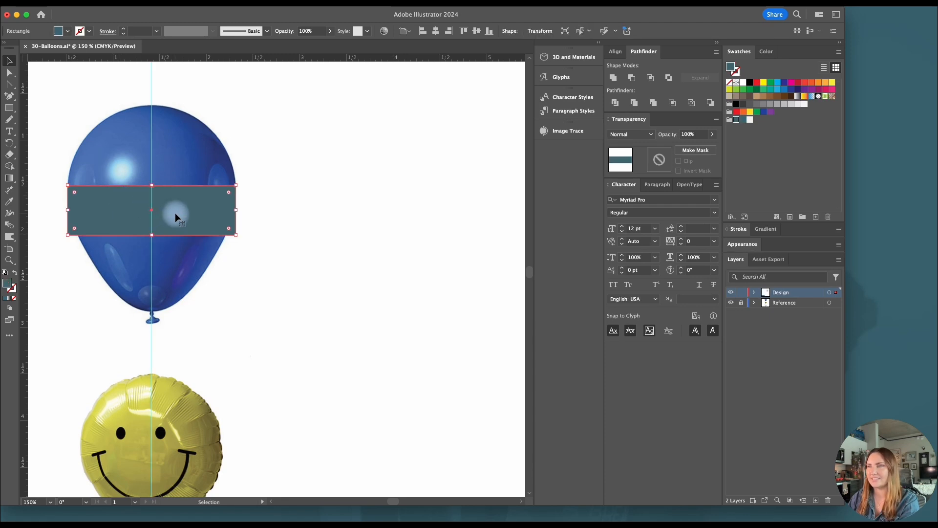
key("Delete")
Trace the right half of the blue balloon's body with the Pen tool, from its top on the guide down to the neck
key("p")
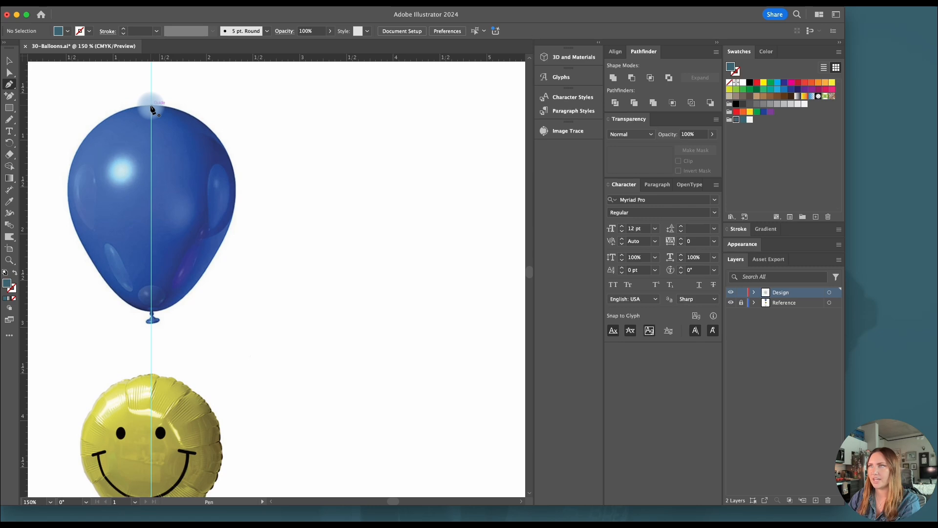
left_click_drag(152, 106, 201, 117)
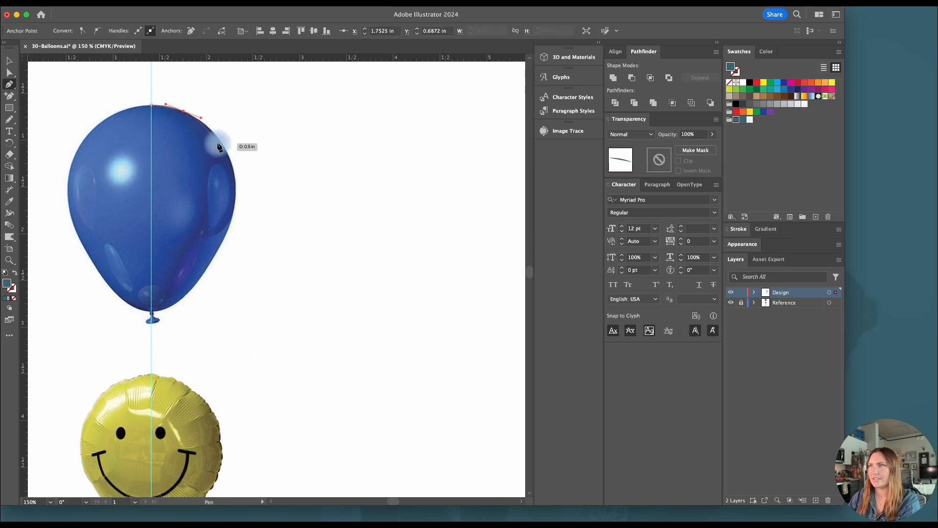
left_click(223, 143)
left_click_drag(236, 185, 237, 196)
left_click_drag(223, 241, 213, 258)
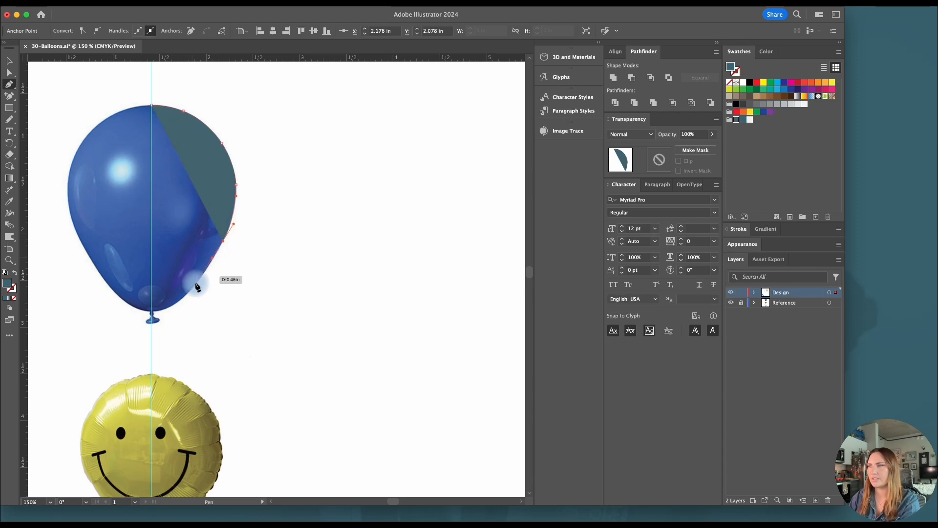
left_click_drag(194, 288, 135, 321)
scroll(182, 300, "up", 2)
scroll(121, 323, "up", 2)
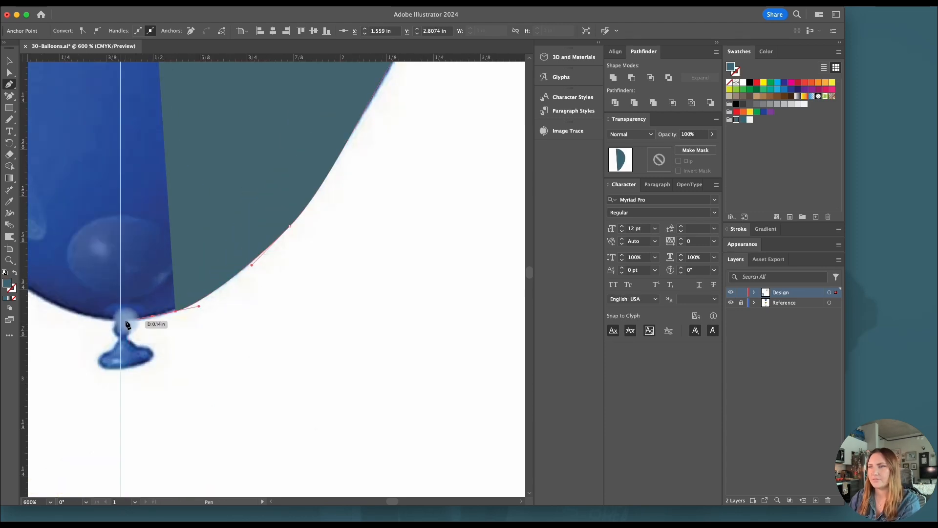
left_click(126, 321)
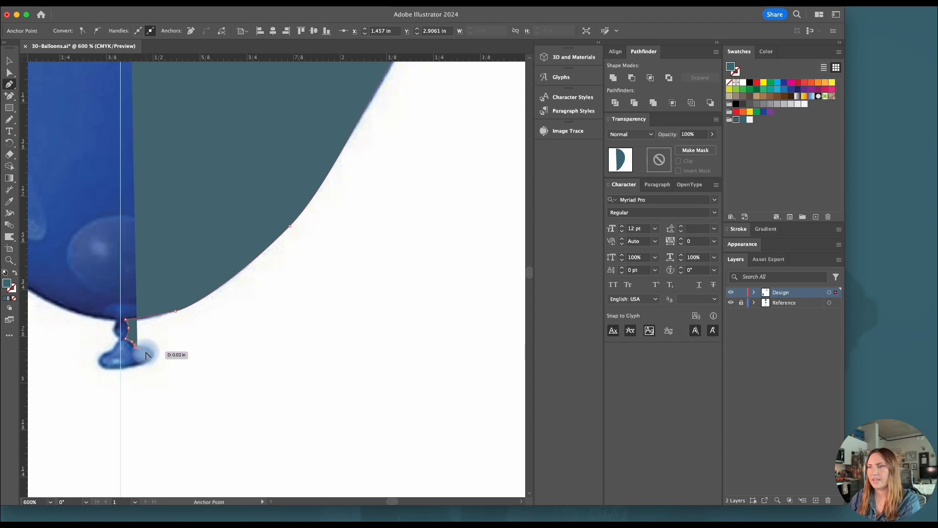
Continue the path around the right side of the balloon's knot, outlining a thin curled lip that returns towards the guide
scroll(145, 354, "up", 1)
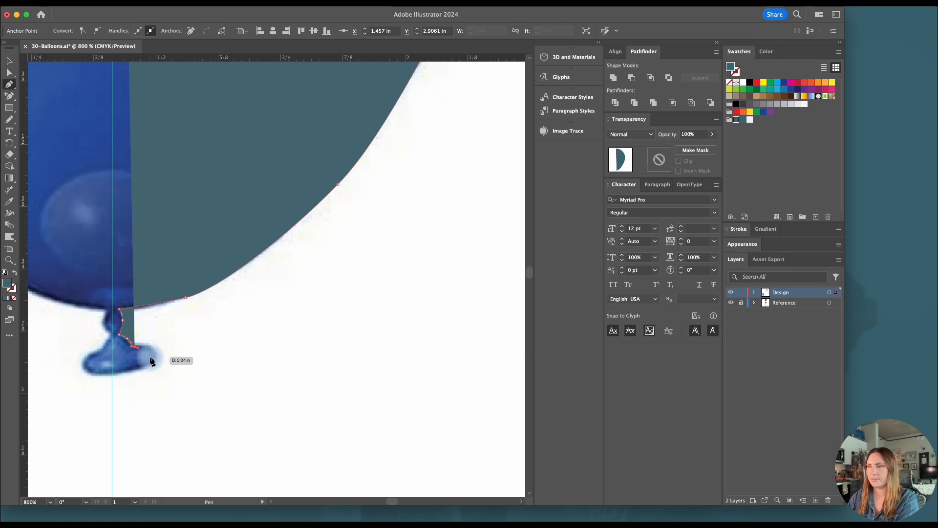
scroll(146, 357, "up", 1)
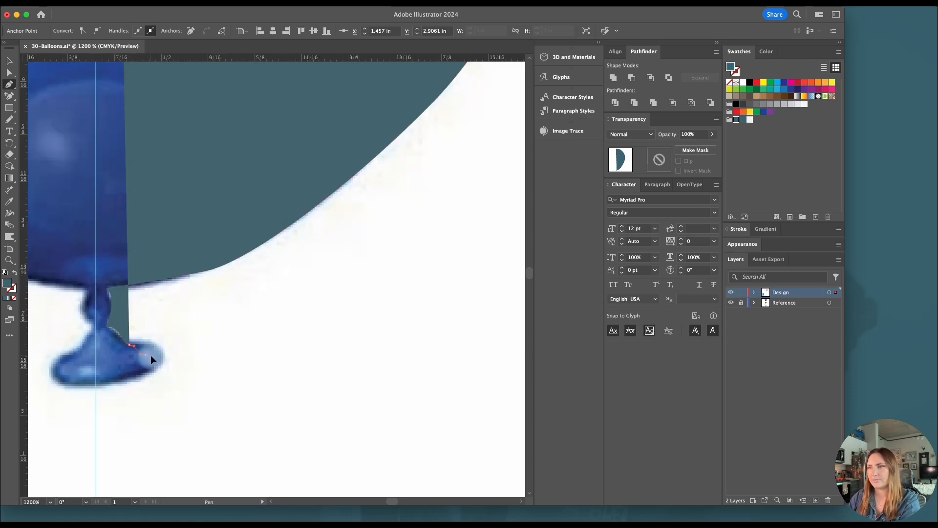
scroll(152, 356, "up", 2)
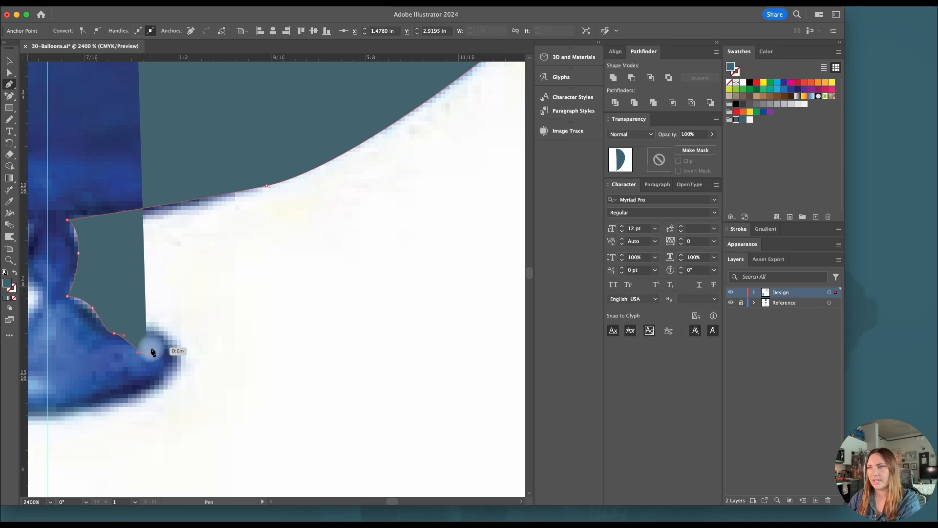
left_click(152, 349)
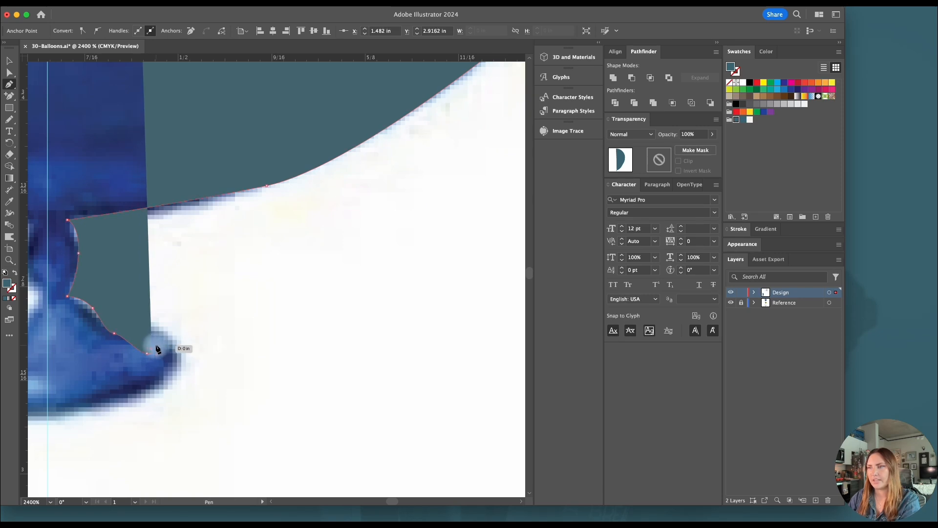
left_click_drag(161, 348, 161, 345)
left_click_drag(164, 353, 89, 321)
left_click(153, 360)
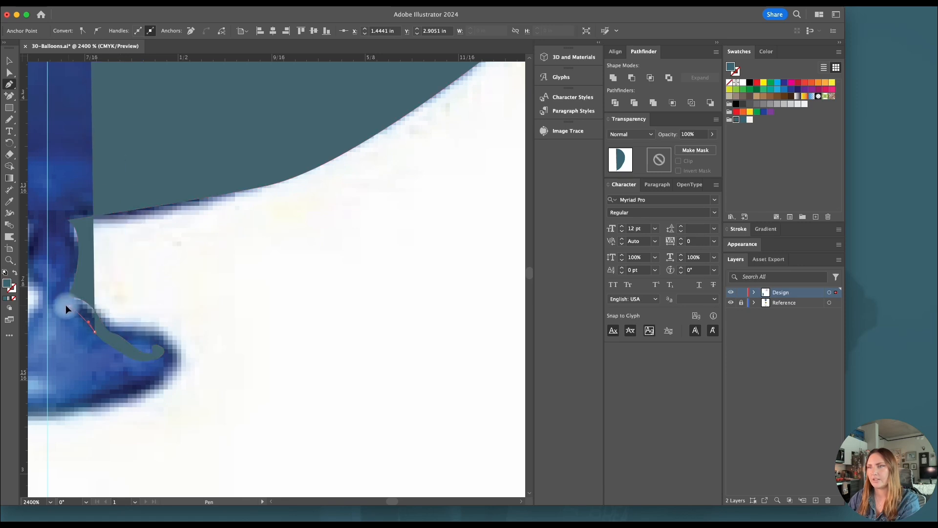
left_click(60, 303)
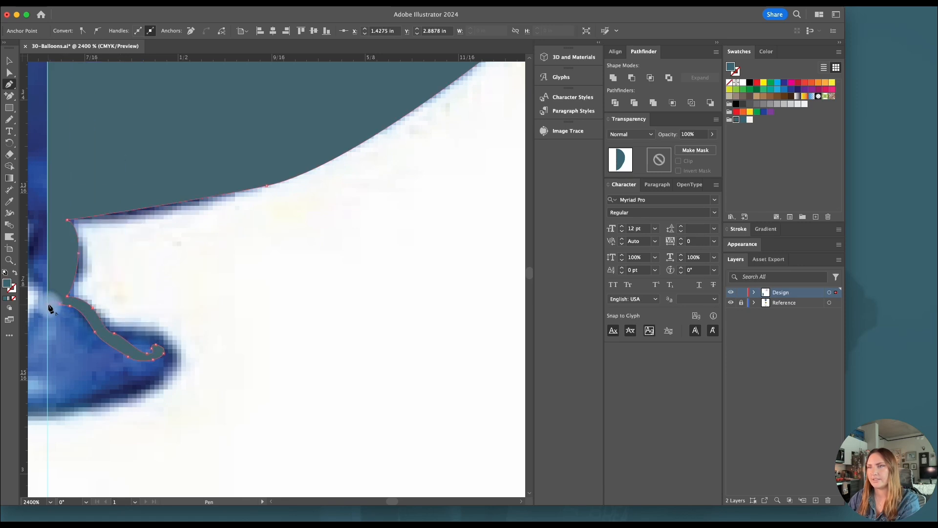
Refine the anchor points and handles at the tip of the knot's curled lip, and adjust the balloon's base curve beside the neck
scroll(146, 351, "up", 3)
left_click(165, 343)
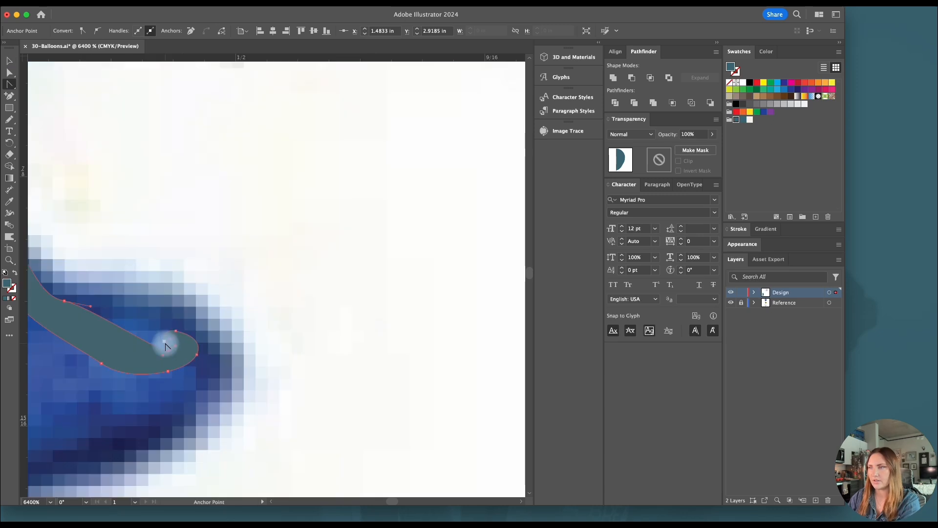
left_click_drag(163, 345, 165, 335)
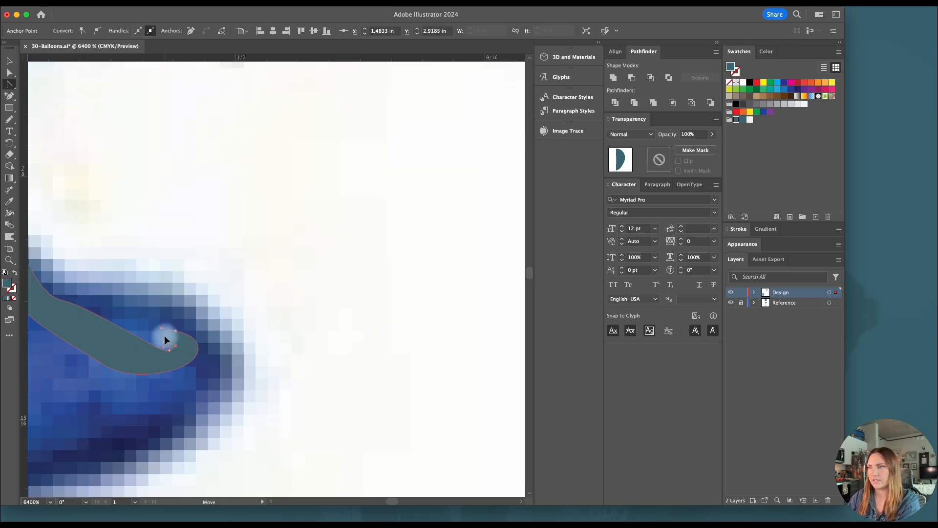
left_click_drag(162, 335, 181, 328)
scroll(166, 337, "down", 6)
left_click_drag(174, 375, 136, 387)
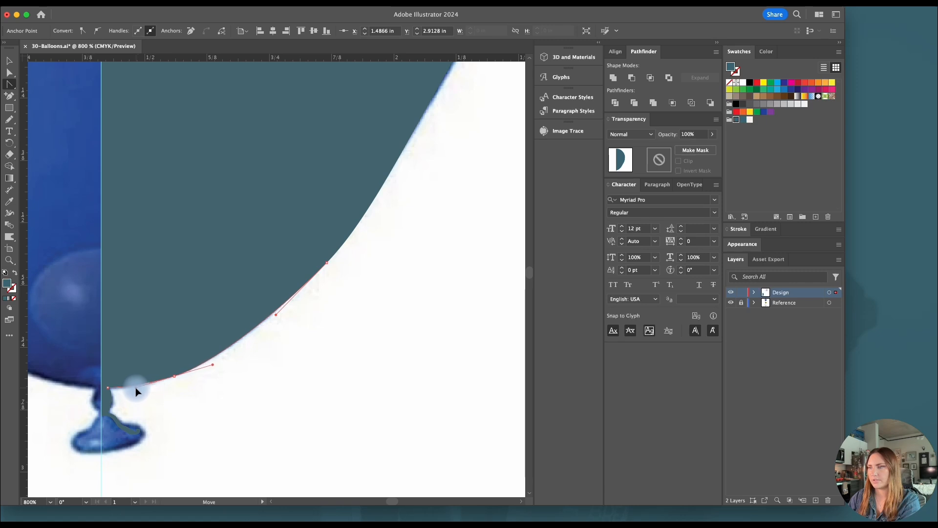
Smooth the half-balloon's outer edge with the Smooth tool, from the base along the side to the top
scroll(301, 335, "down", 3)
scroll(301, 337, "up", 2)
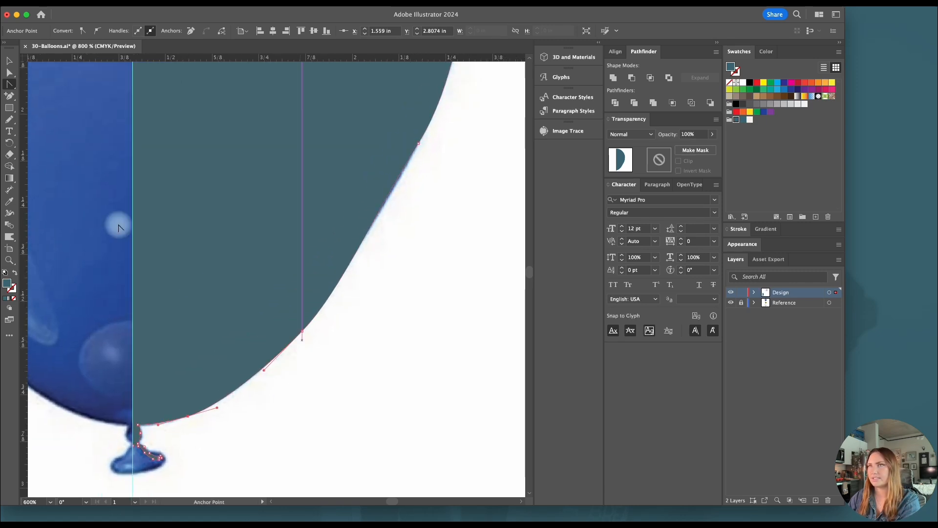
left_click(10, 121)
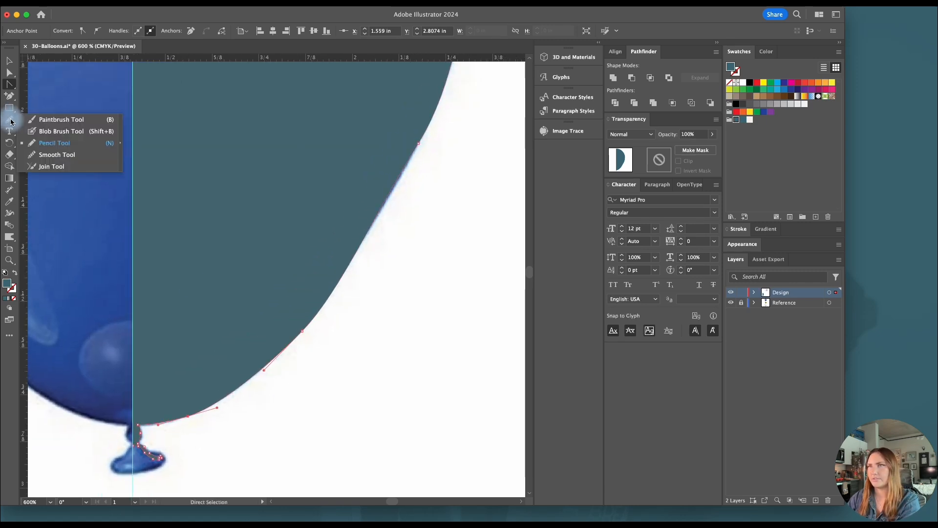
left_click(49, 155)
mouse_move(173, 425)
left_mouse_down()
mouse_move(283, 357)
mouse_move(335, 297)
left_mouse_up()
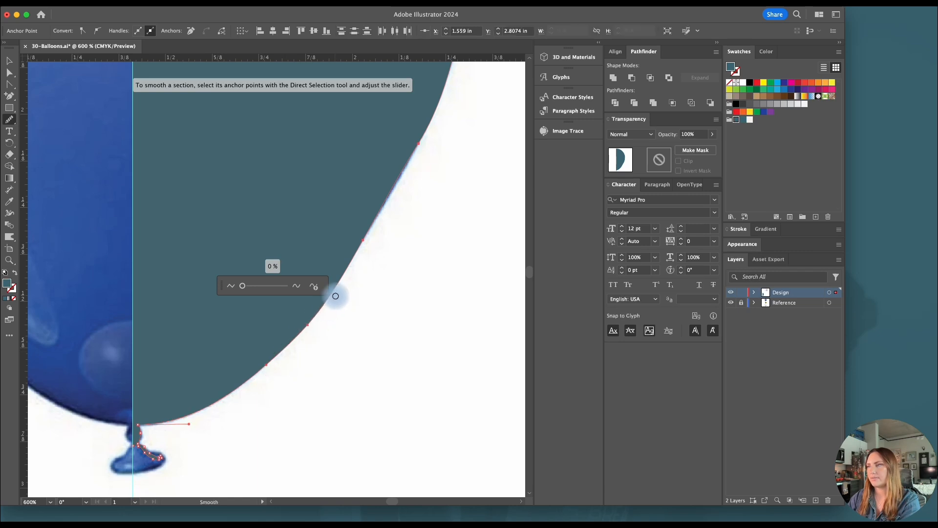
scroll(335, 296, "down", 1)
mouse_move(402, 168)
left_mouse_down()
mouse_move(330, 321)
mouse_move(286, 346)
mouse_move(409, 173)
left_mouse_up()
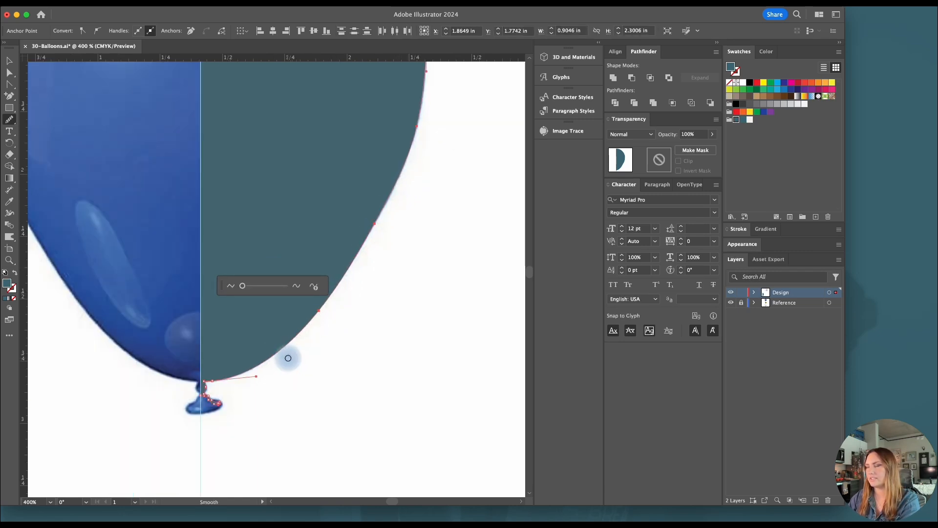
scroll(293, 357, "up", 5)
mouse_move(412, 308)
left_mouse_down()
mouse_move(420, 171)
mouse_move(392, 365)
mouse_move(407, 348)
mouse_move(418, 256)
mouse_move(312, 128)
mouse_move(270, 131)
mouse_move(178, 103)
mouse_move(254, 102)
left_mouse_up()
Level the handle of the top anchor point on the guide horizontally so the curve meets it squarely, and deselect the path
scroll(407, 349, "up", 3)
key("shift+c")
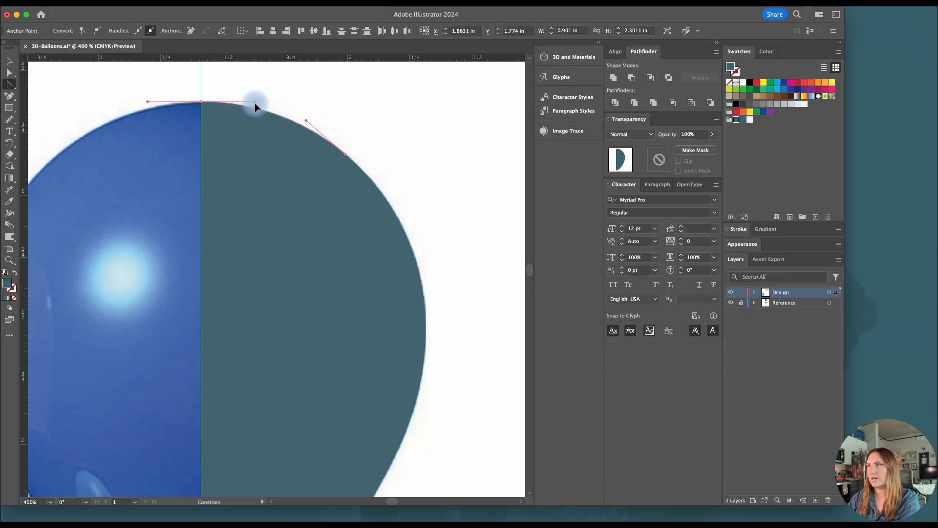
left_click_drag(253, 103, 253, 102)
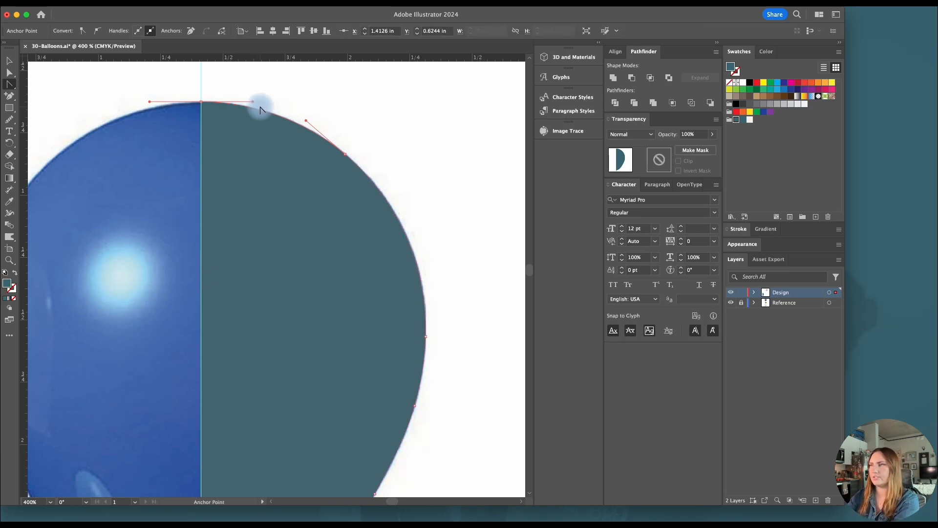
key("v")
left_click(280, 92)
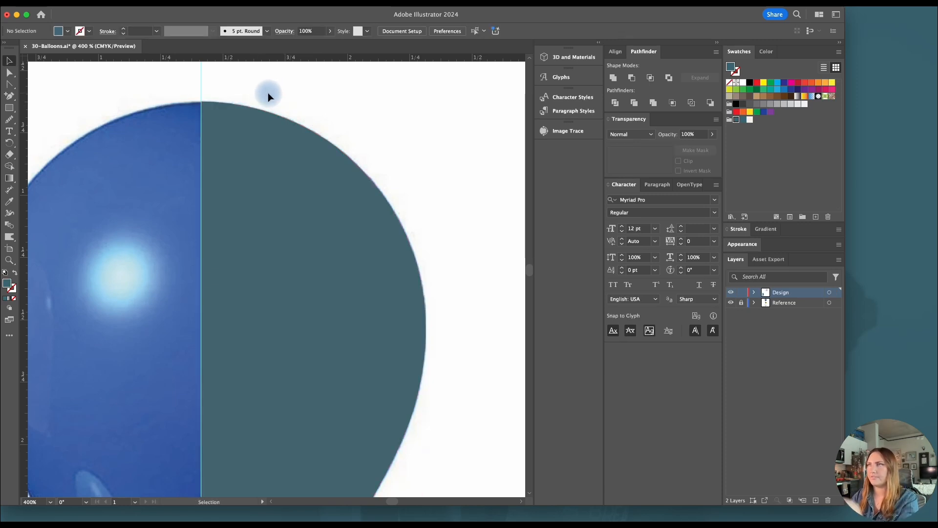
Turn the half-balloon path into a full 3D balloon with a 360° Revolve about its left edge
scroll(273, 327, "down", 7)
scroll(272, 328, "down", 2)
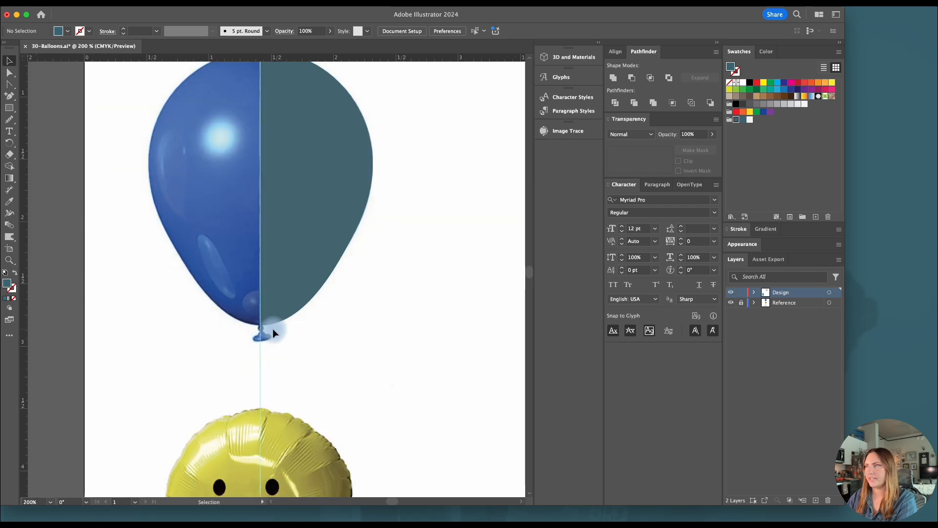
scroll(273, 329, "up", 2)
scroll(271, 329, "up", 1)
left_click(269, 327)
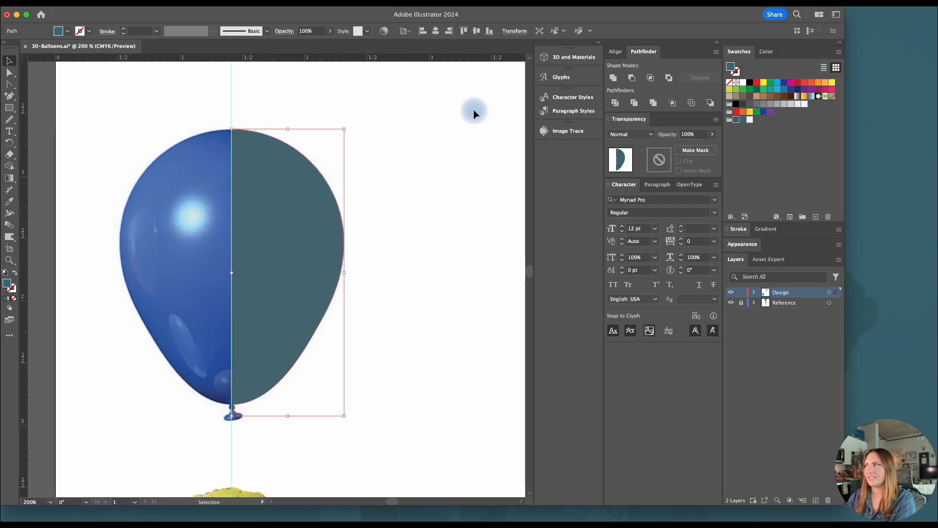
left_click(564, 59)
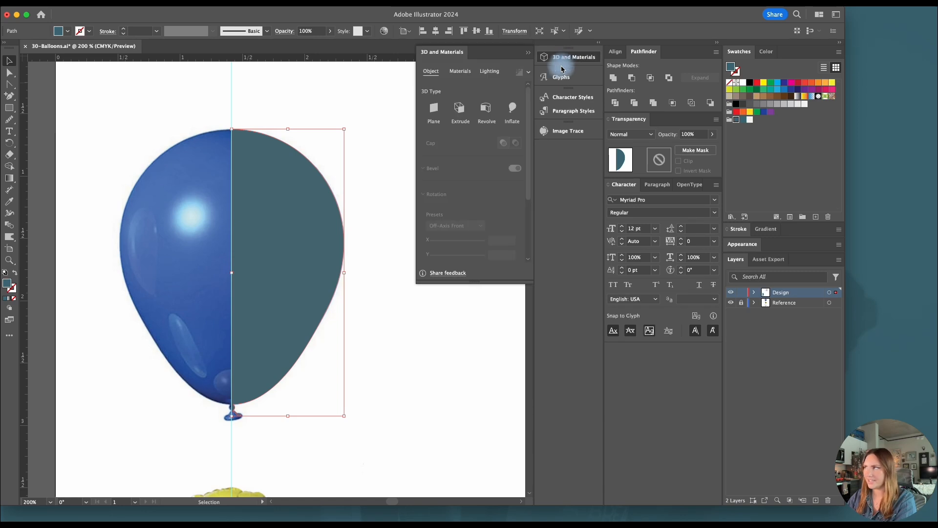
left_click(487, 108)
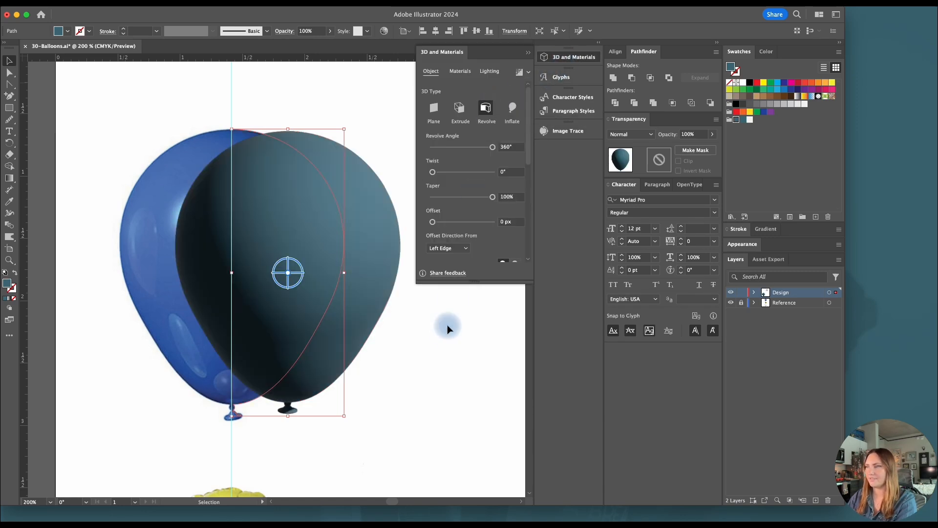
left_click(448, 356)
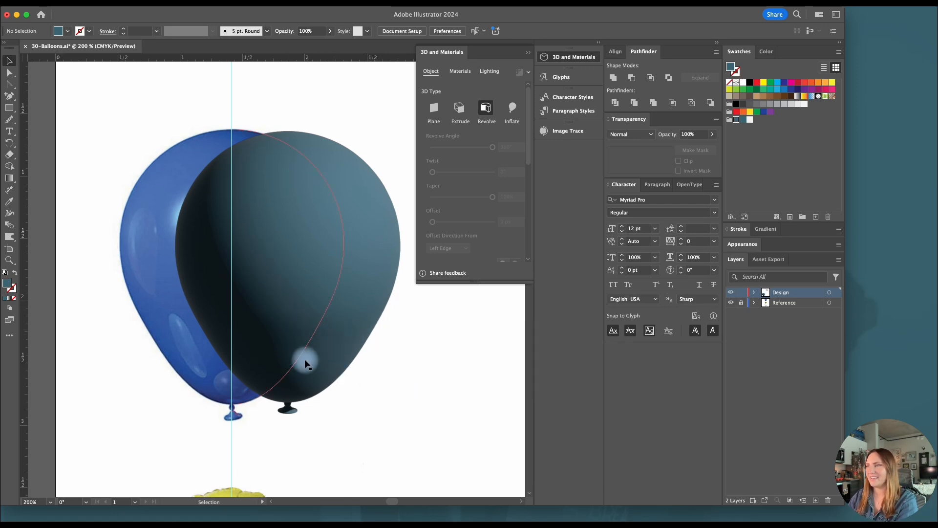
Collect the revolved balloon for export as an asset and name it latex
left_click(307, 342)
right_click(310, 331)
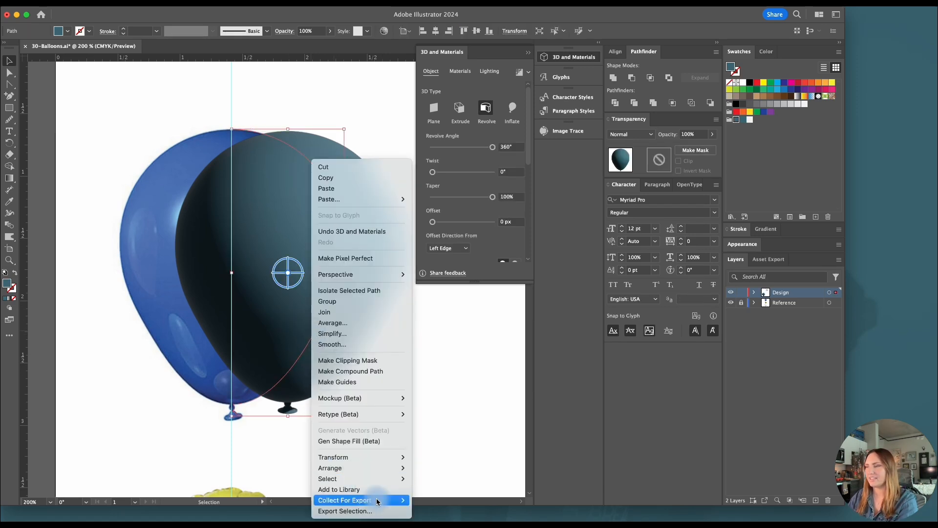
mouse_move(395, 500)
left_click(433, 507)
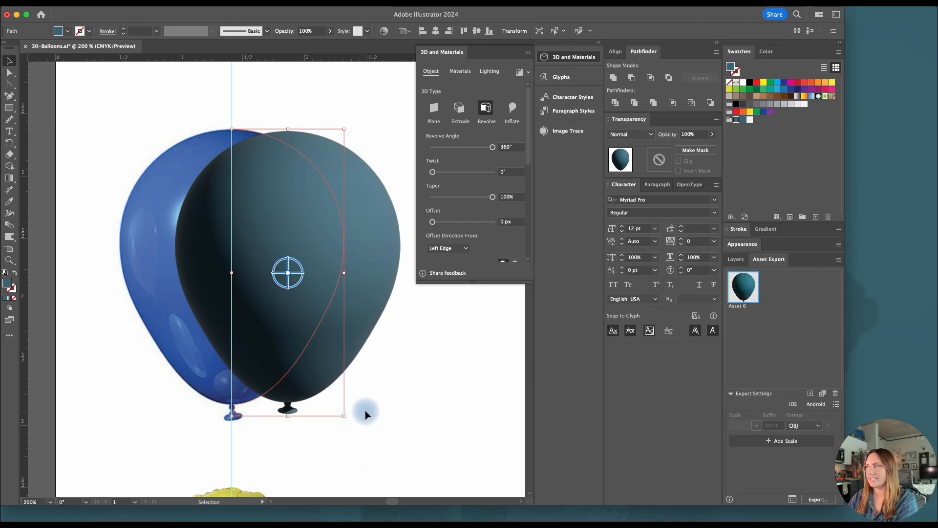
left_click(379, 383)
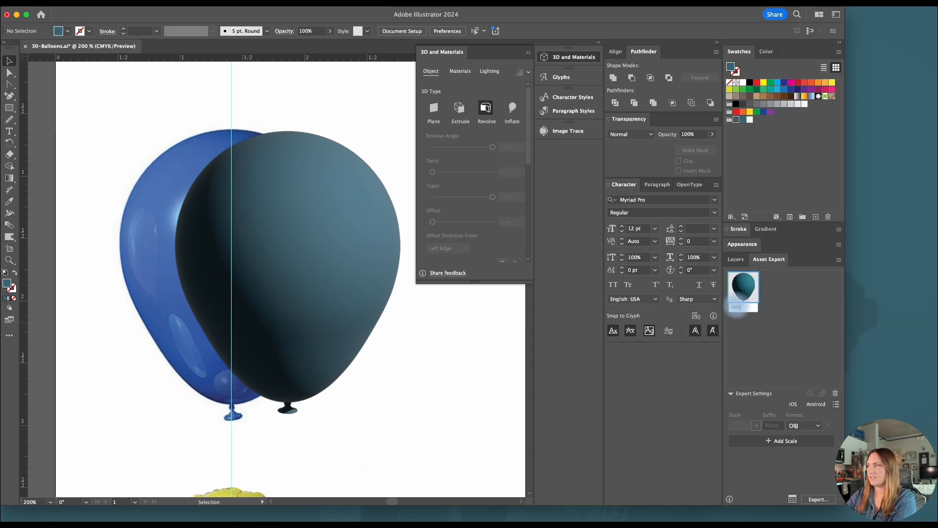
Draw a straight vertical string beside the balloon with the Pencil tool and give it a 1 pt dark teal stroke
scroll(429, 373, "right", 2)
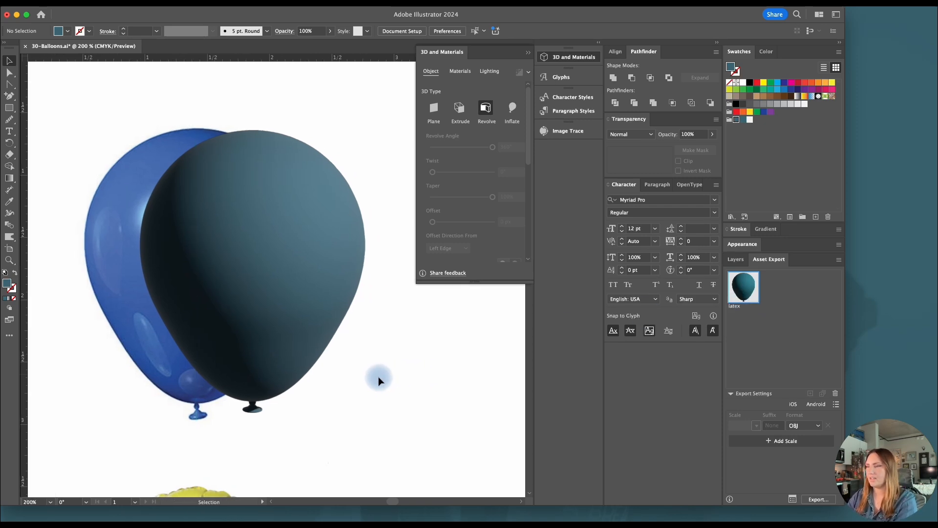
scroll(242, 414, "down", 3)
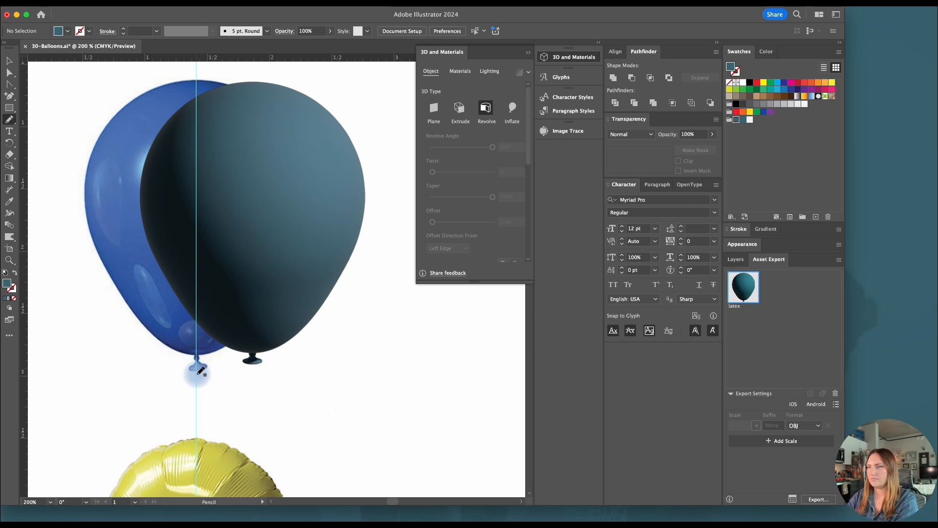
left_click_drag(367, 283, 366, 430)
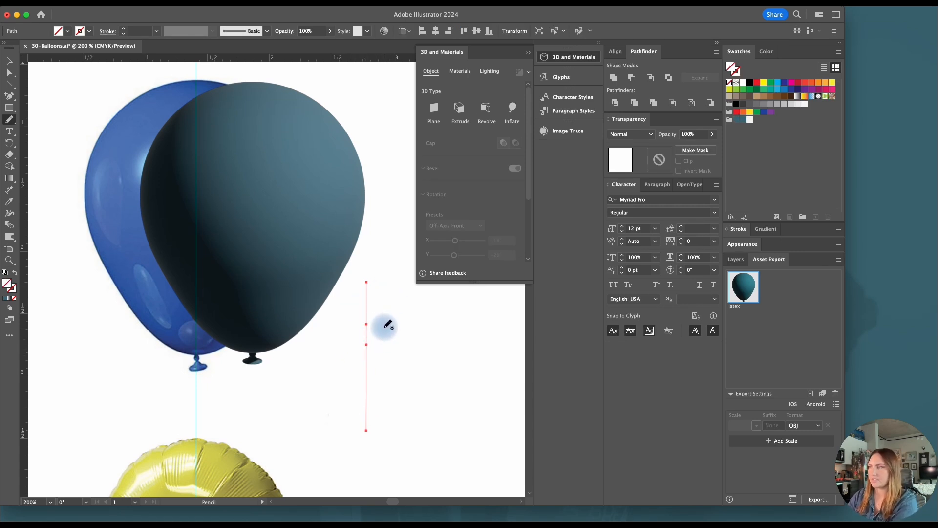
key("v")
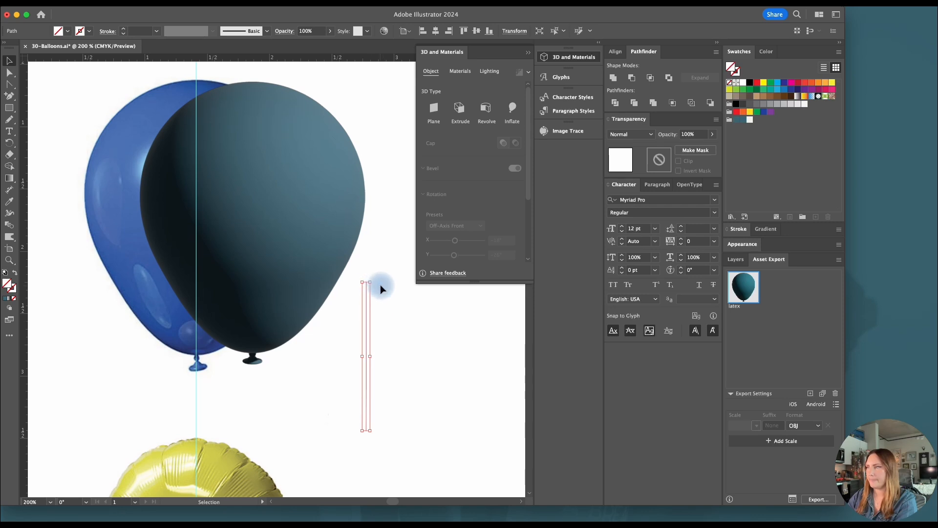
left_click(744, 82)
left_click(745, 120)
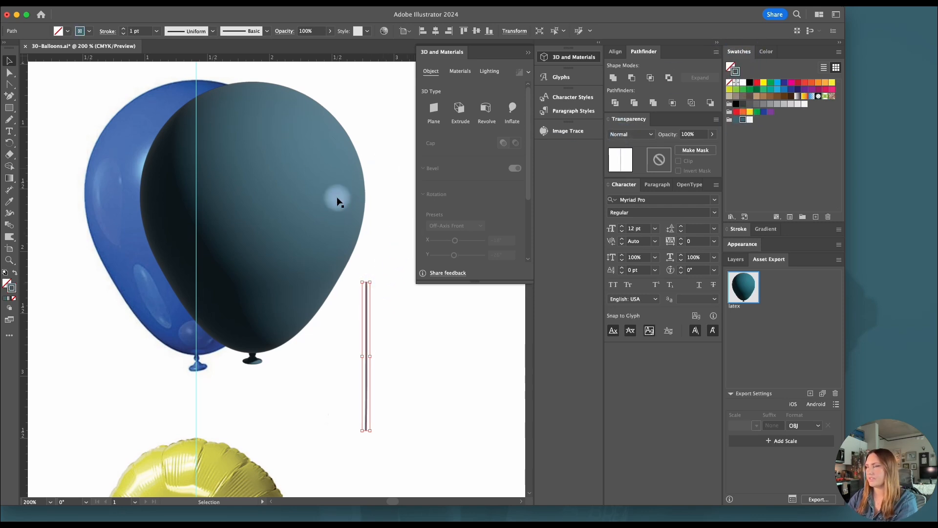
left_click(397, 335)
Extrude the vertical string in 3D with a depth of 1 px
left_click(366, 320)
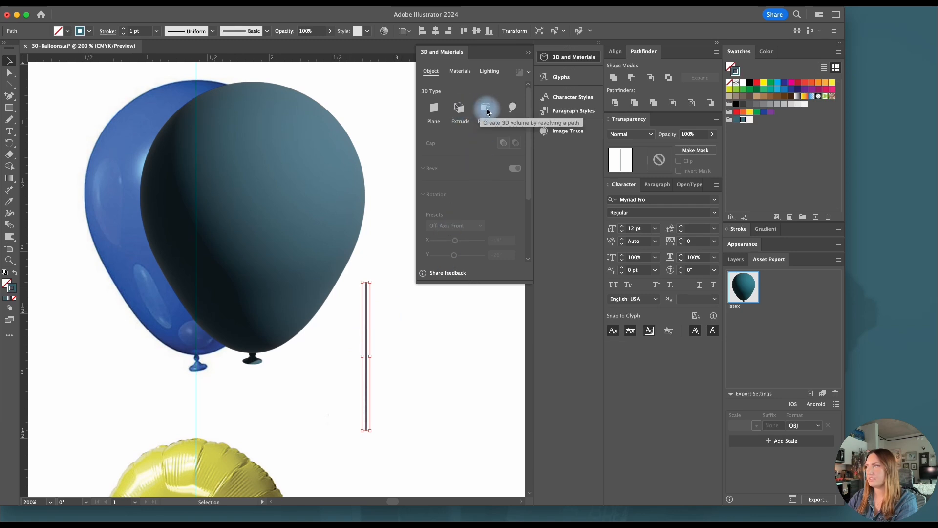
left_click(460, 108)
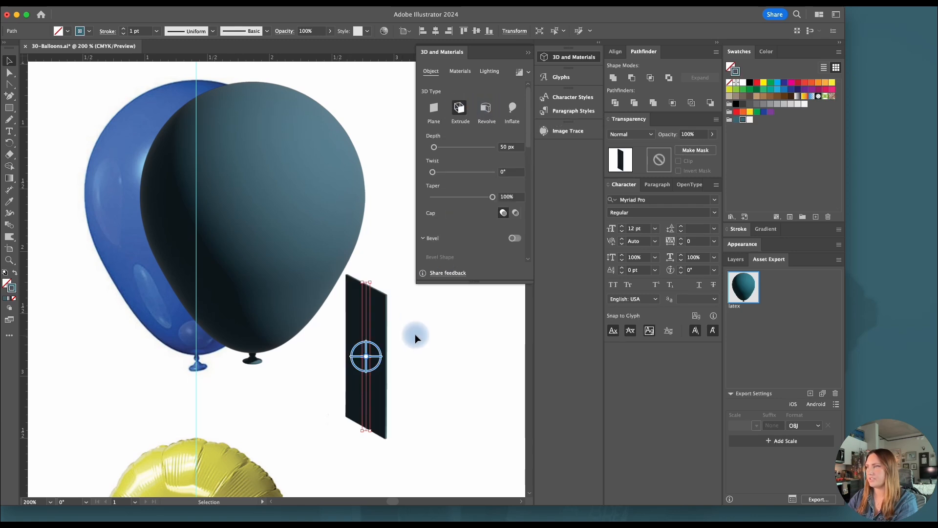
scroll(394, 304, "up", 5)
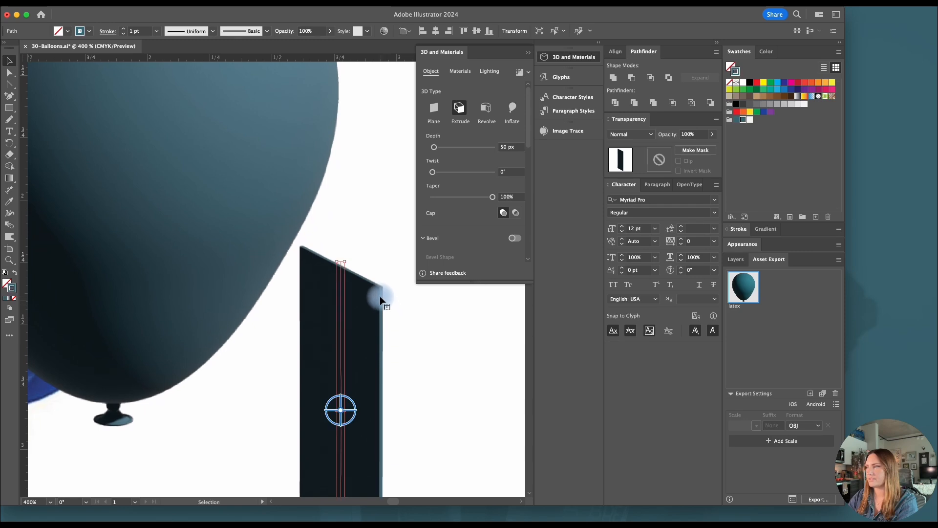
left_click_drag(434, 147, 432, 147)
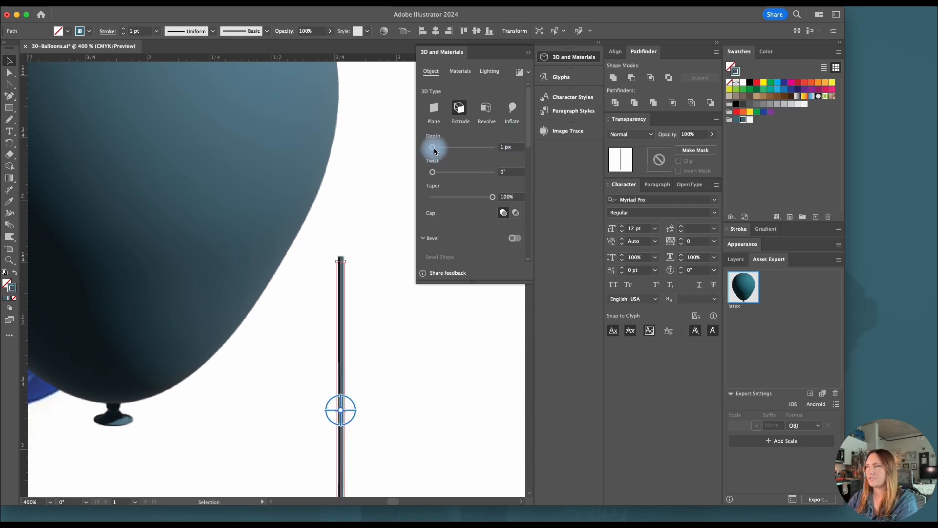
left_click(374, 321)
scroll(369, 323, "down", 5)
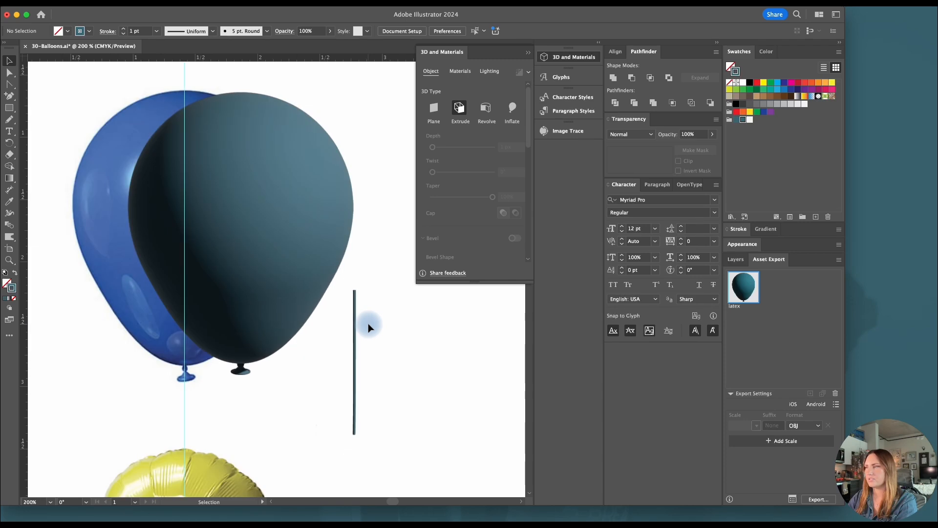
Draw a short wavy line beside the string's upper end with the Pencil tool
scroll(368, 323, "up", 3)
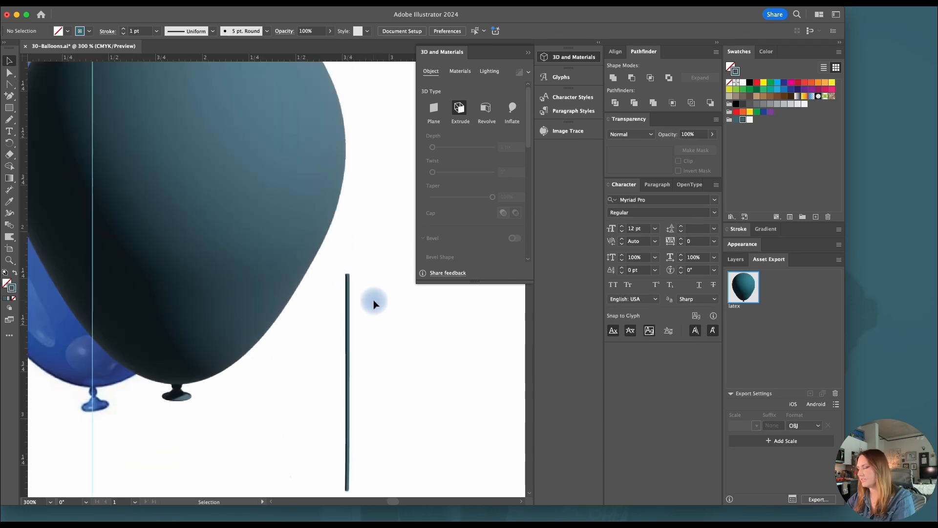
key("n")
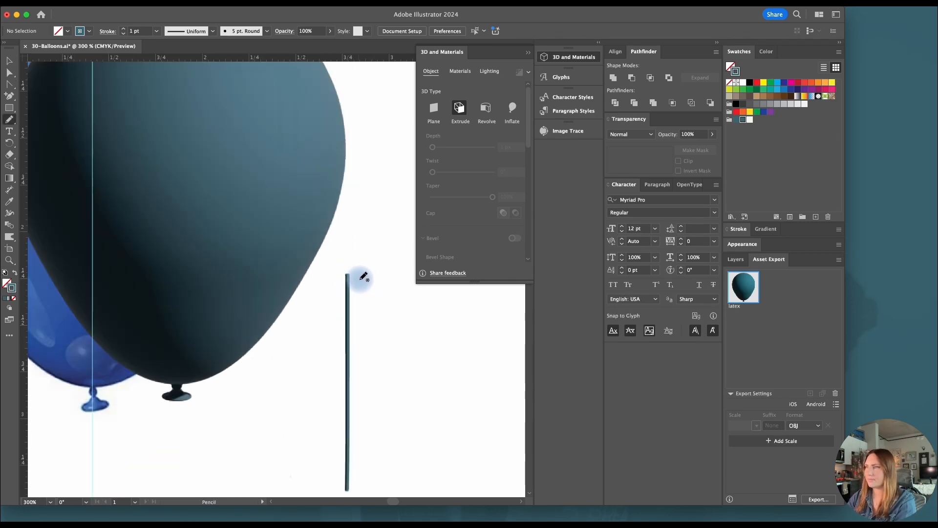
left_click_drag(358, 279, 383, 288)
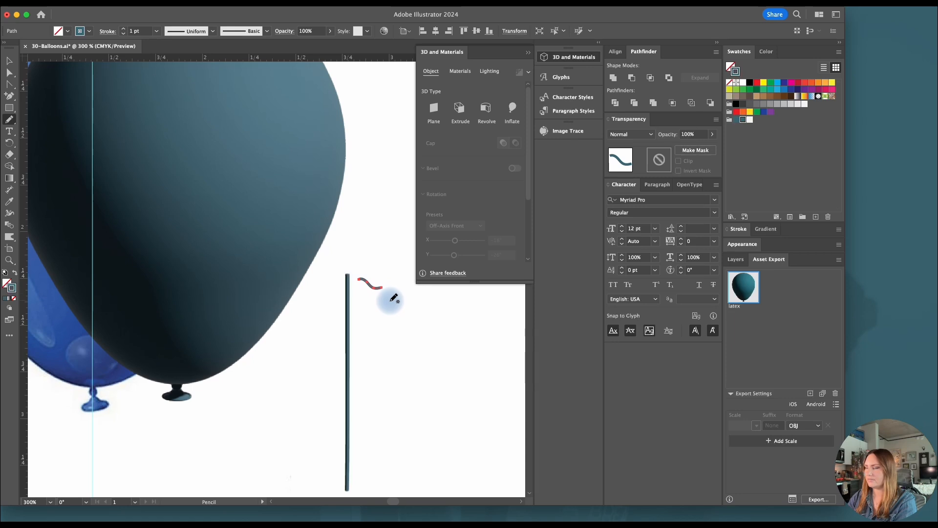
key("v")
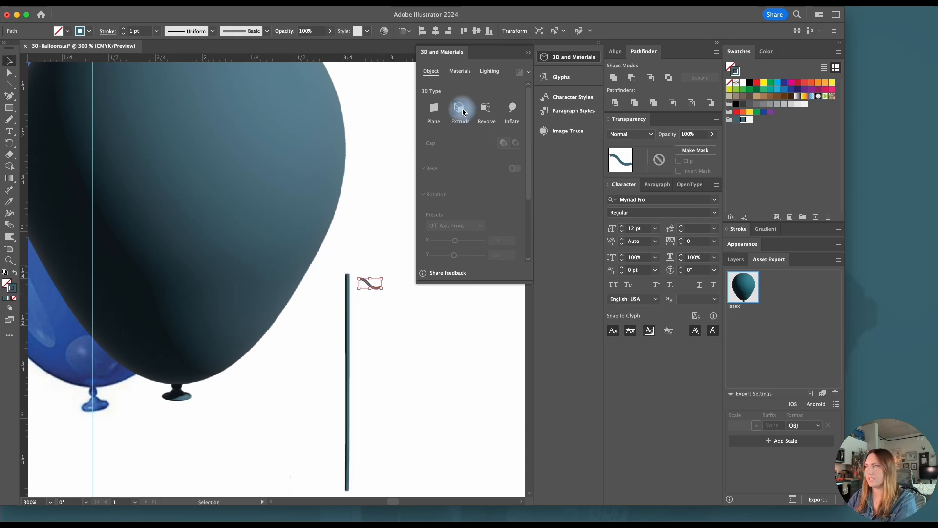
Extrude the short wavy line in 3D with a depth of 1 px
left_click(467, 112)
left_click_drag(519, 148, 471, 146)
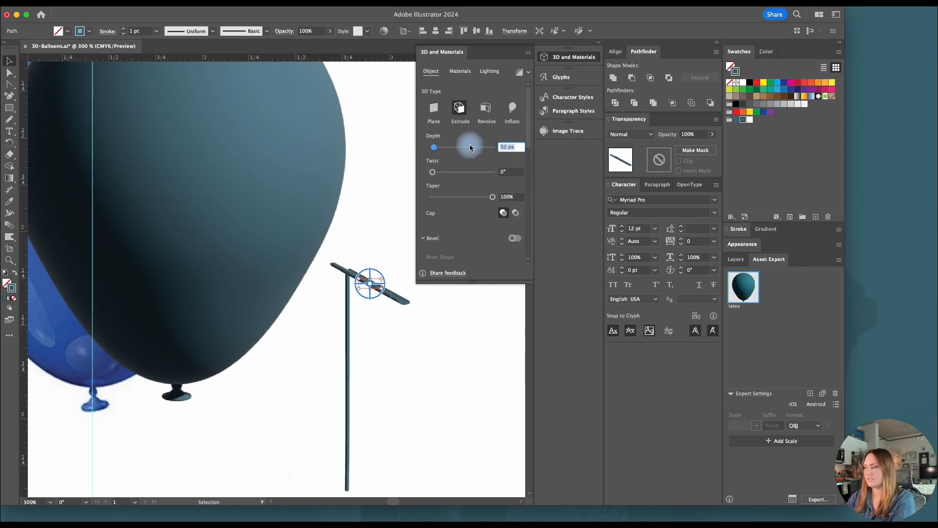
type("1")
key("Return")
left_click(441, 315)
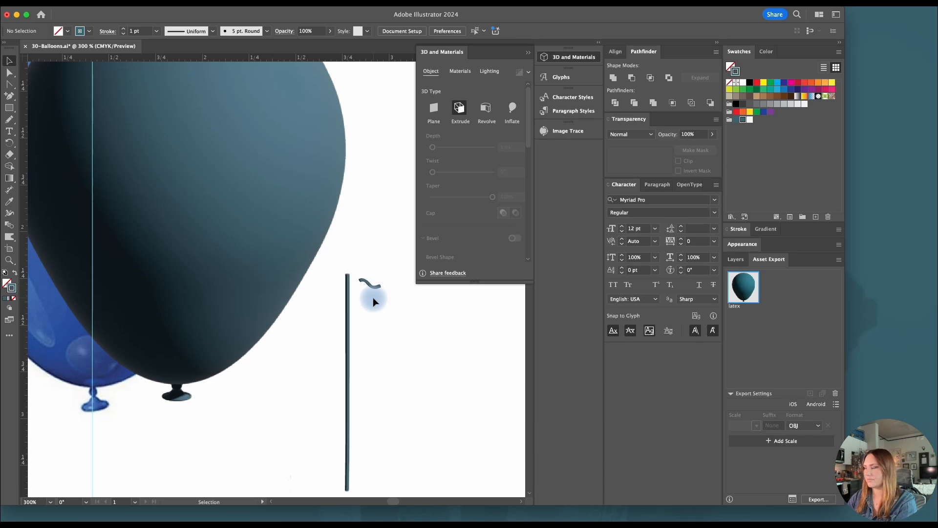
Extend the wavy line with the Pencil tool by adding a closed loop at its end nearest the string
key("n")
left_click(369, 284)
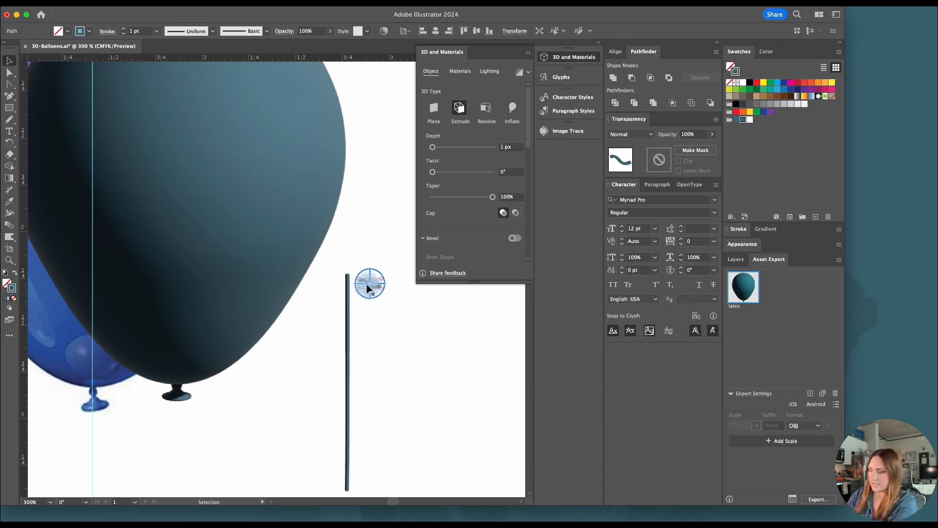
key("n")
mouse_move(364, 277)
left_mouse_down()
mouse_move(358, 294)
mouse_move(368, 281)
mouse_move(360, 273)
mouse_move(382, 288)
left_mouse_up()
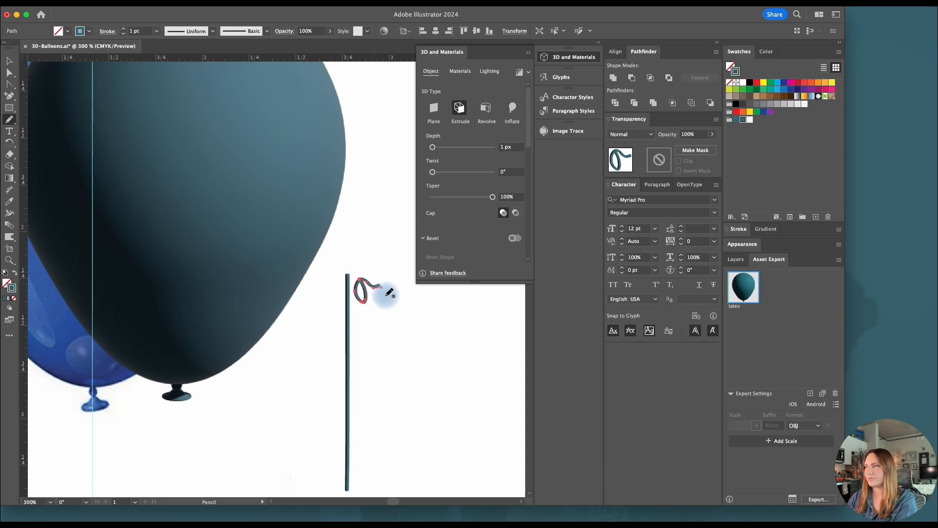
key("v")
left_click(394, 318)
Move the looped curl onto the string's upper end and rotate it slightly so the two pieces join
left_click(357, 288)
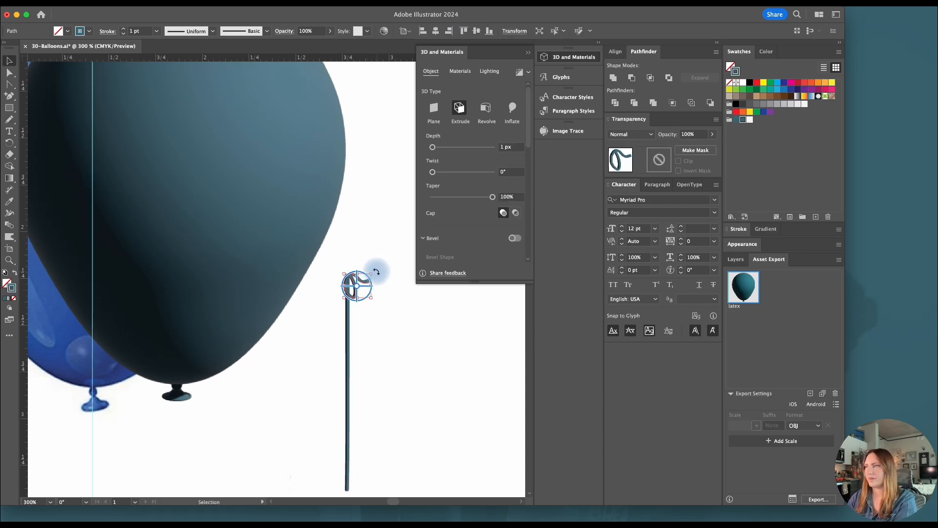
left_click_drag(376, 271, 371, 260)
left_click(377, 330)
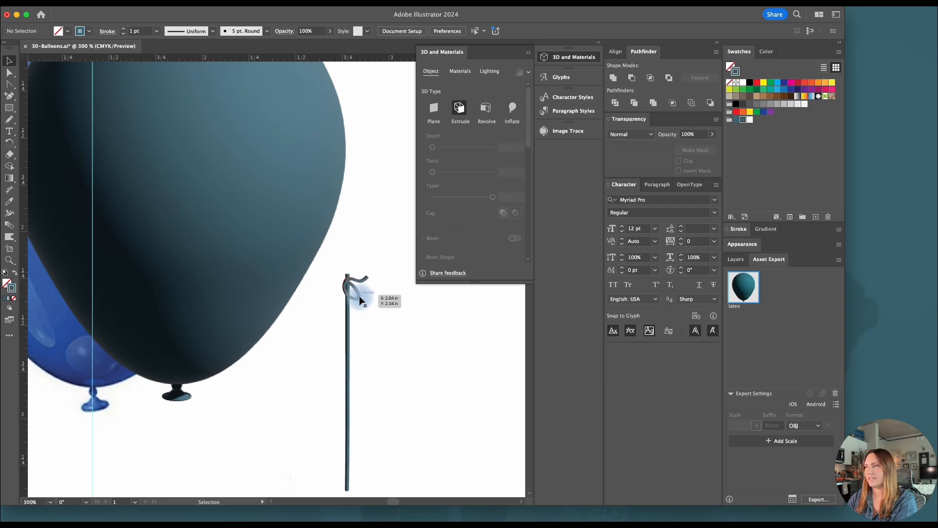
left_click_drag(365, 293, 364, 294)
left_click(387, 319)
Draw a circle about 1.53 in in diameter over the yellow smiley balloon, centred on the guide and fitted to its outline
key("super+minus")
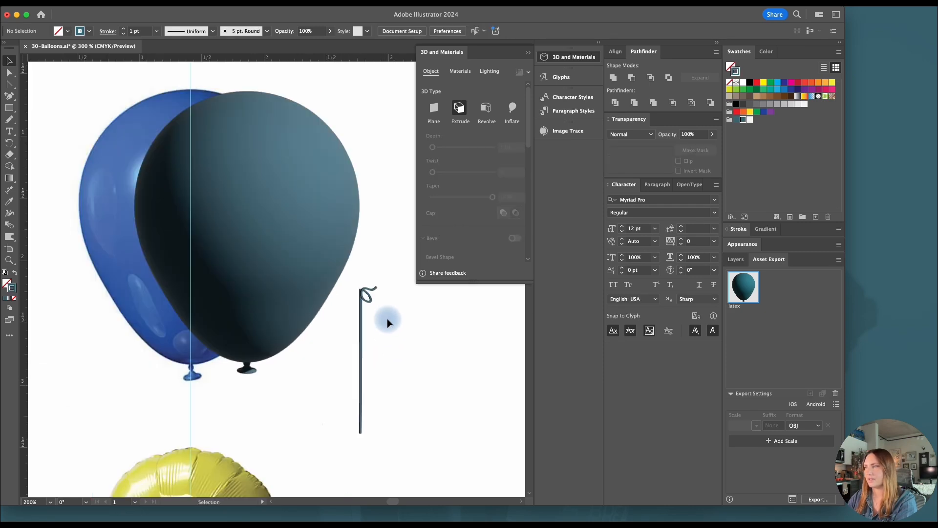
key("super+minus")
scroll(387, 318, "down", 5)
scroll(386, 312, "right", 2)
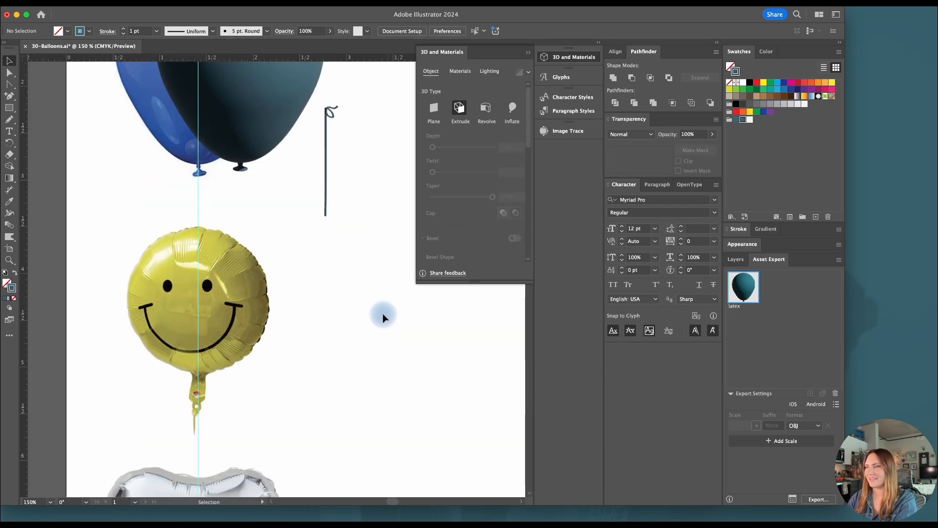
scroll(230, 311, "left", 1)
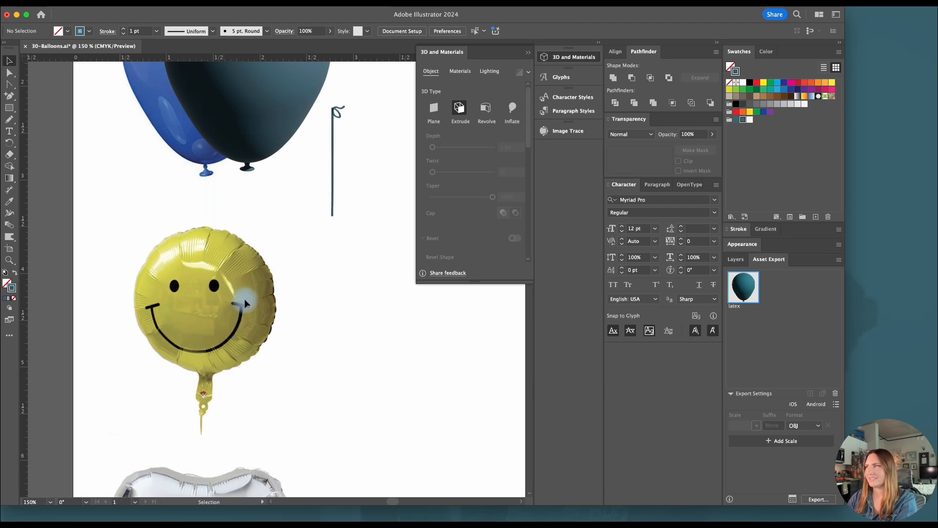
left_click(561, 57)
scroll(330, 304, "left", 2)
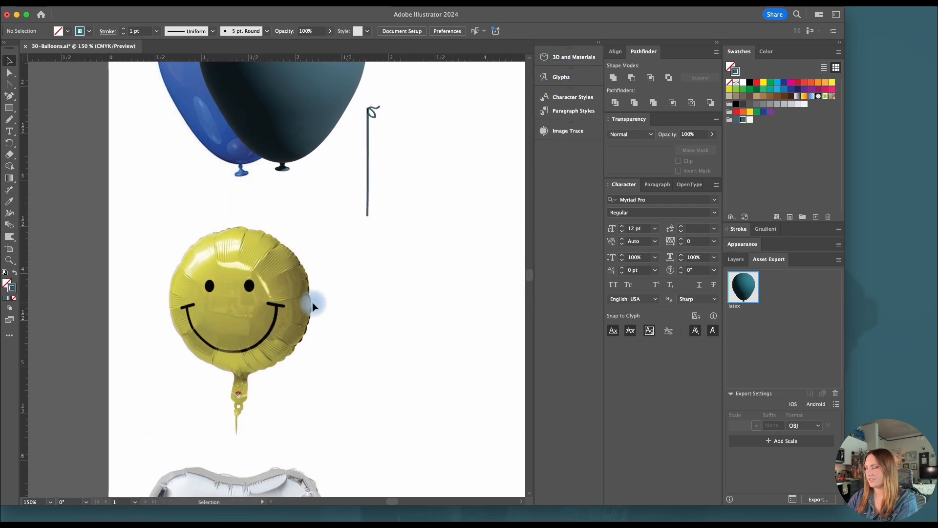
key("l")
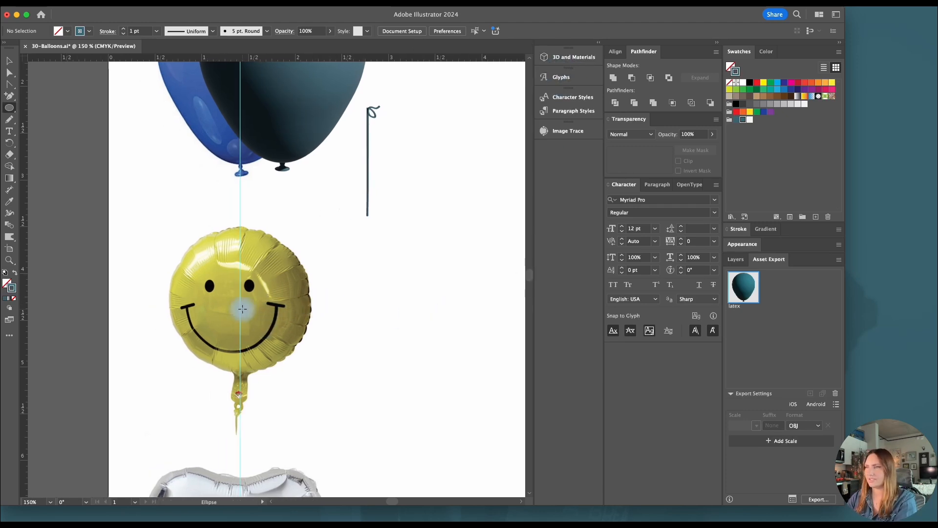
left_click_drag(241, 307, 311, 346)
left_click(11, 64)
left_click_drag(259, 240, 259, 236)
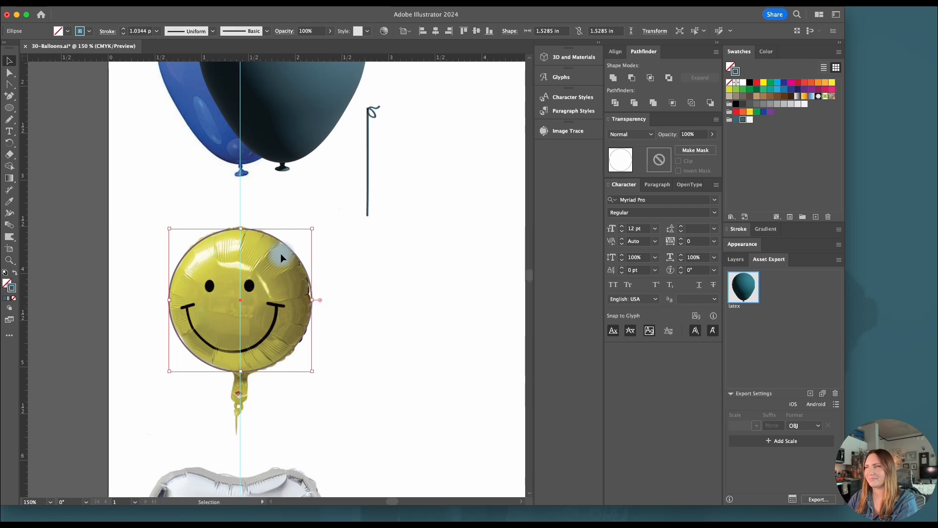
Start a Roughen effect on the circle around the smiley balloon with size 0.5% and detail 58 per inch
left_click(200, 6)
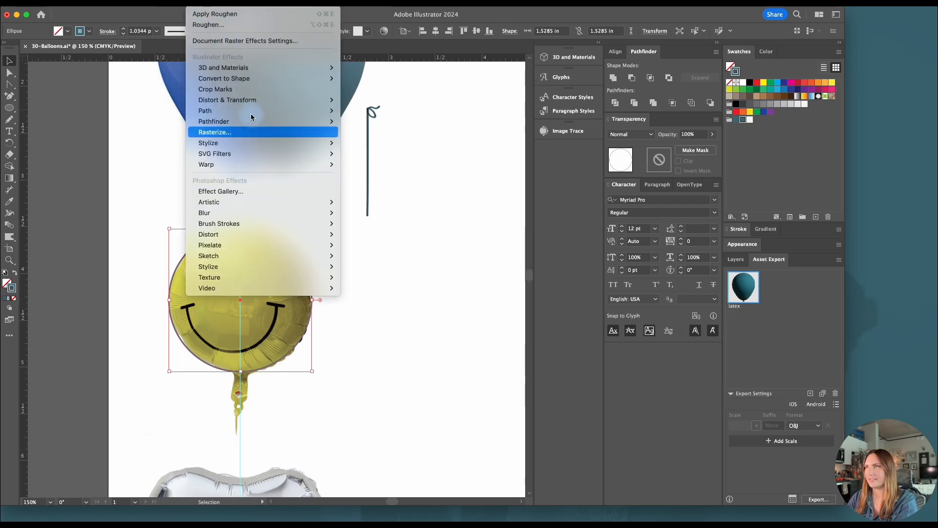
mouse_move(254, 100)
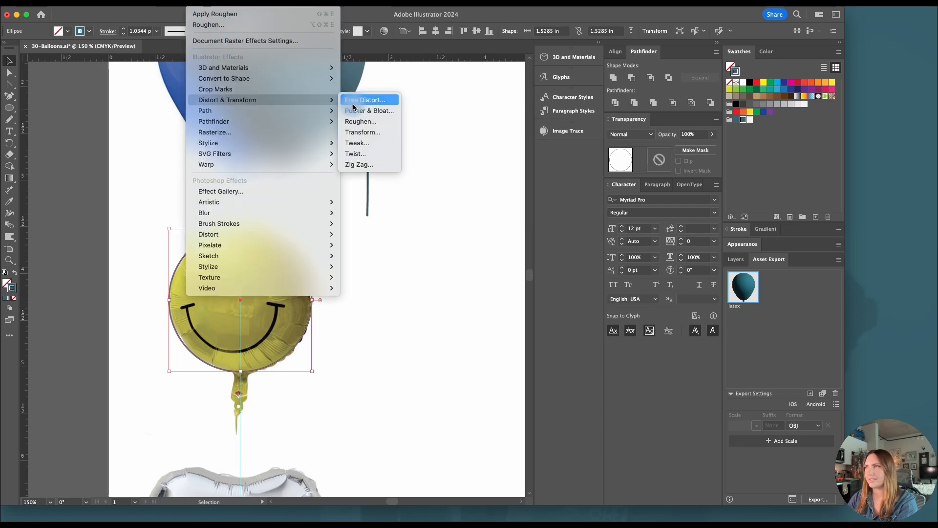
left_click(362, 123)
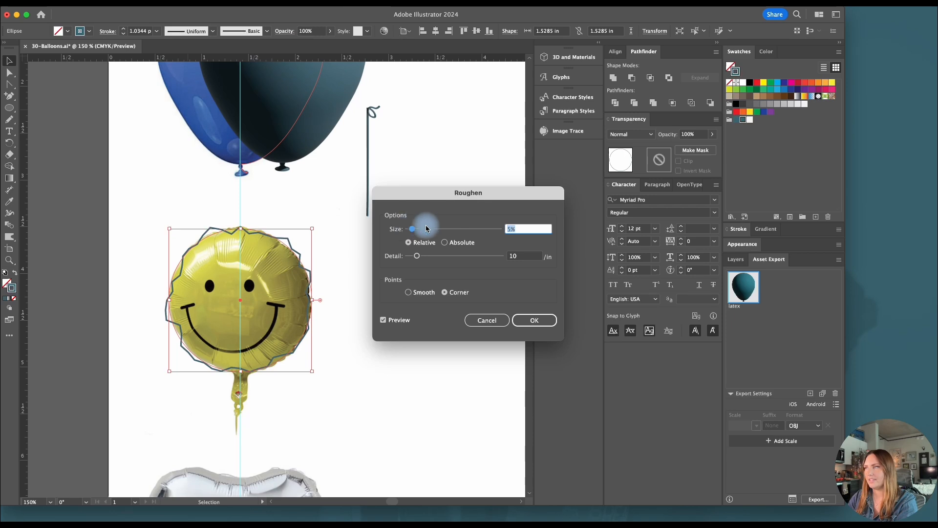
type(".5")
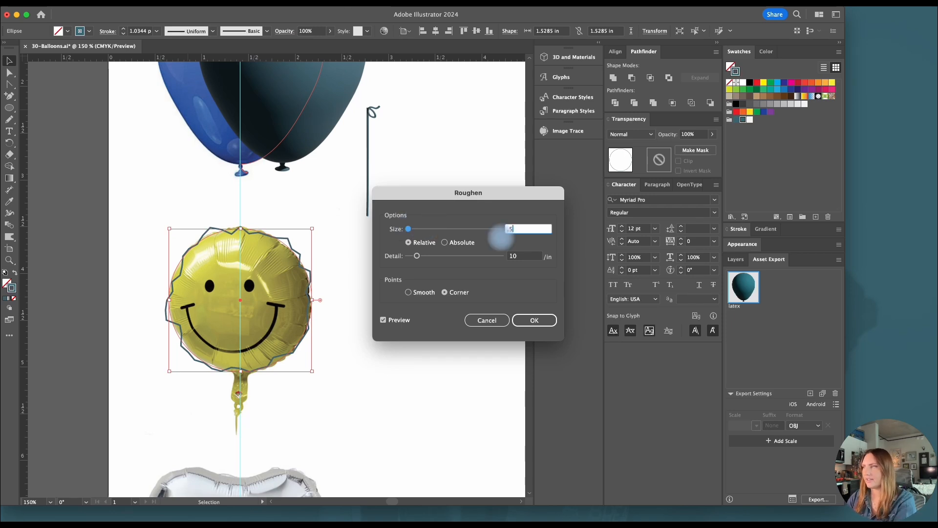
left_click(524, 257)
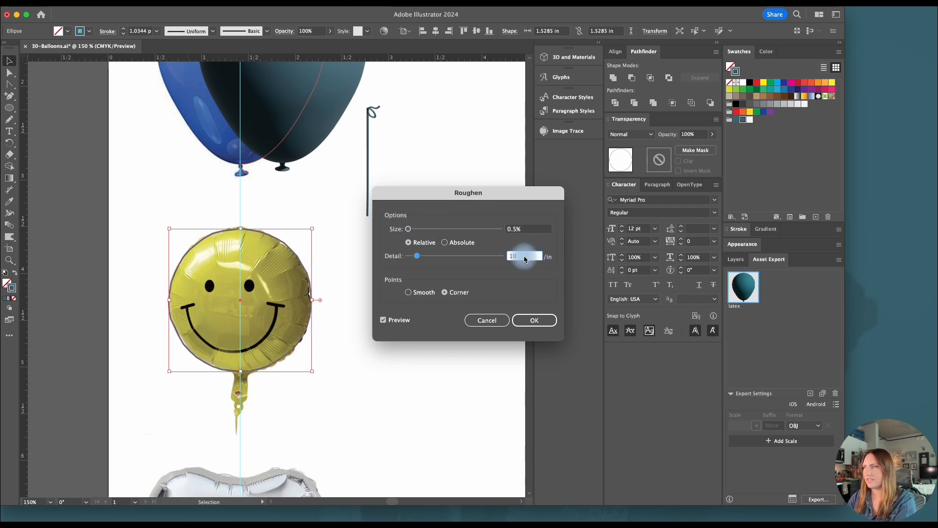
left_click(453, 260)
left_click_drag(457, 260, 468, 259)
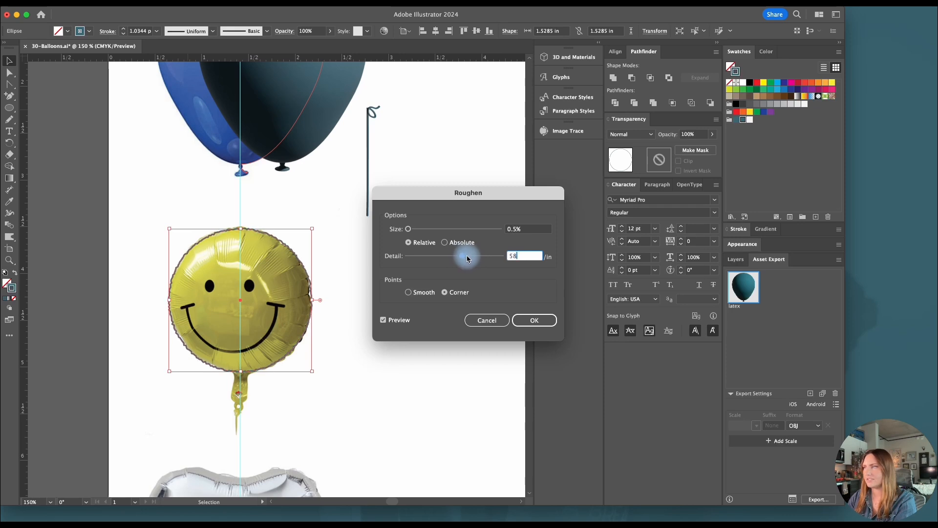
Switch the Roughen points to Smooth, with size 0.6% and detail 56 per inch
left_click(517, 230)
key("BackSpace")
type("6")
left_click(525, 256)
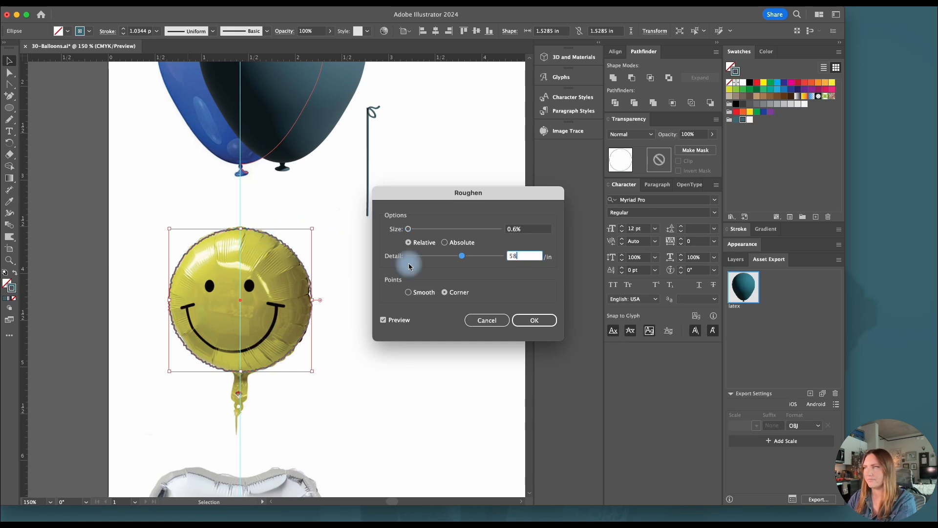
left_click_drag(465, 258, 468, 256)
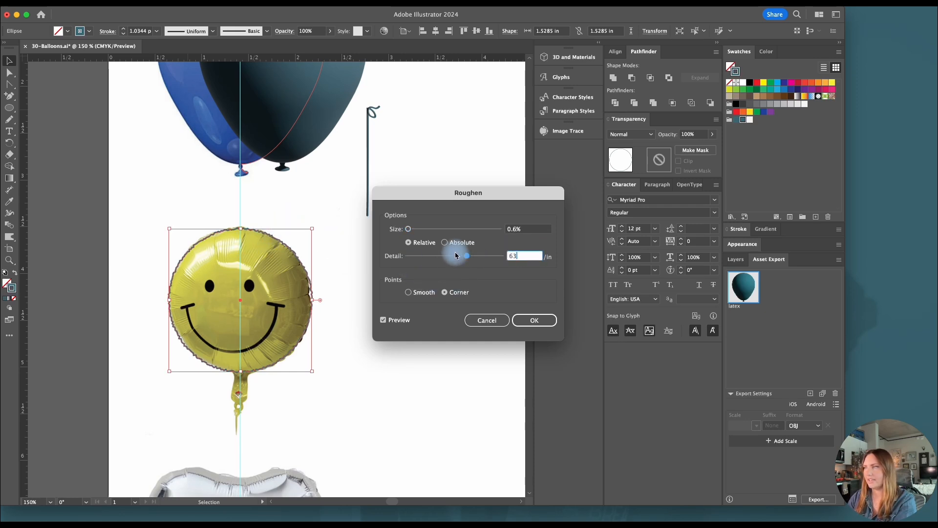
left_click(411, 293)
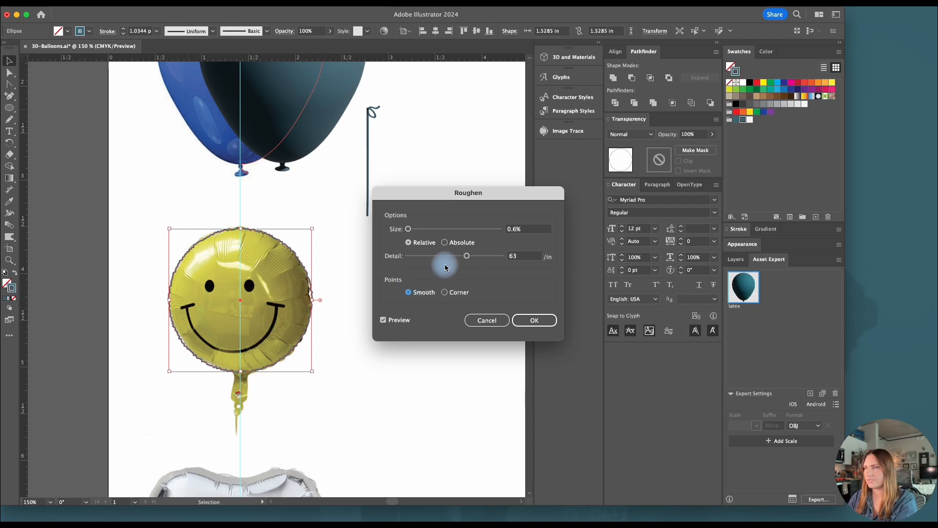
left_click_drag(467, 255, 450, 259)
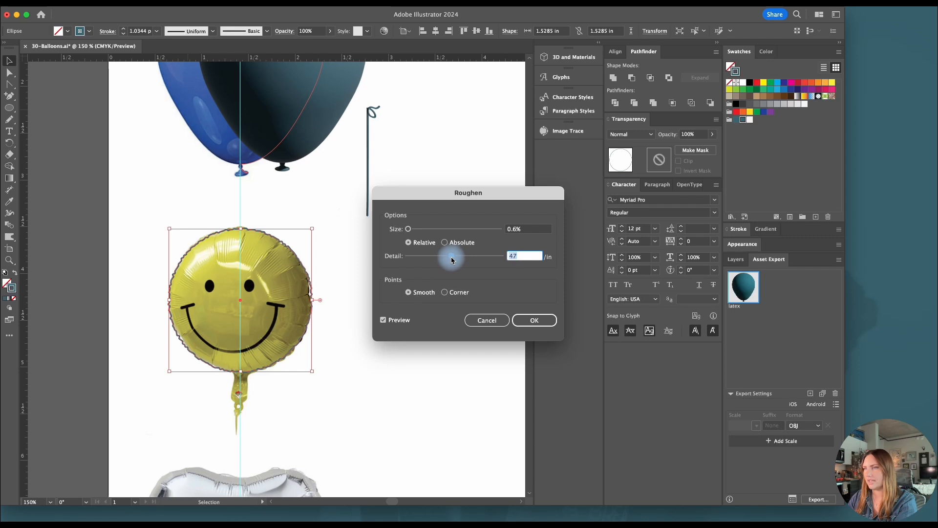
left_click_drag(452, 260, 459, 256)
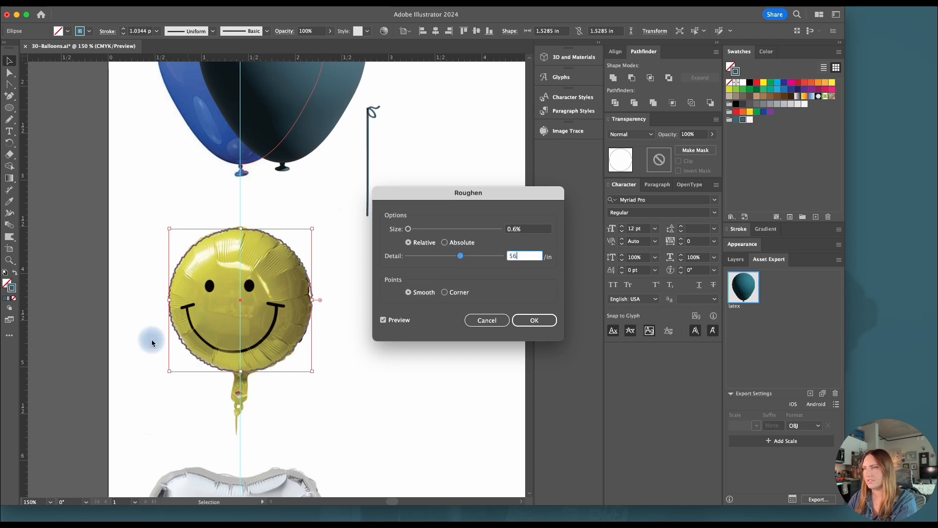
Reduce the Roughen size to 0.4% and apply the effect to the circle
left_click(513, 230)
type("0.5")
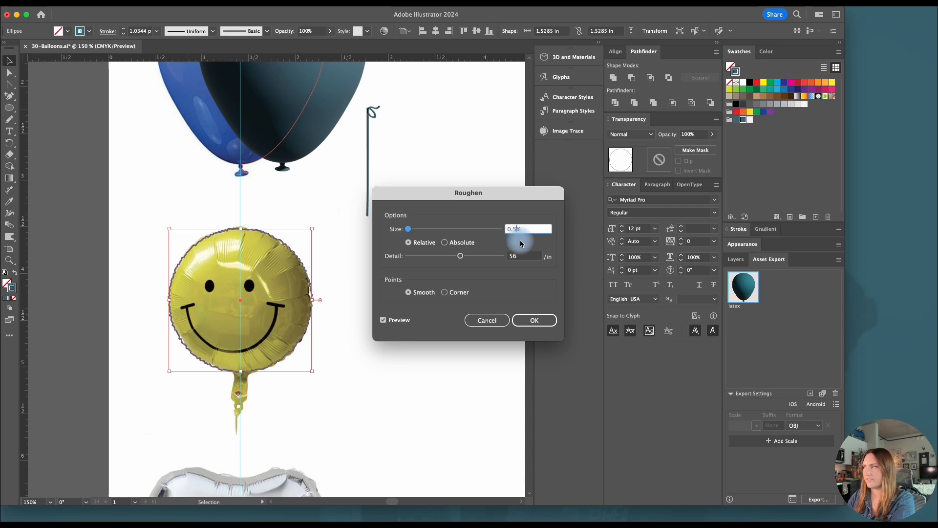
left_click(523, 256)
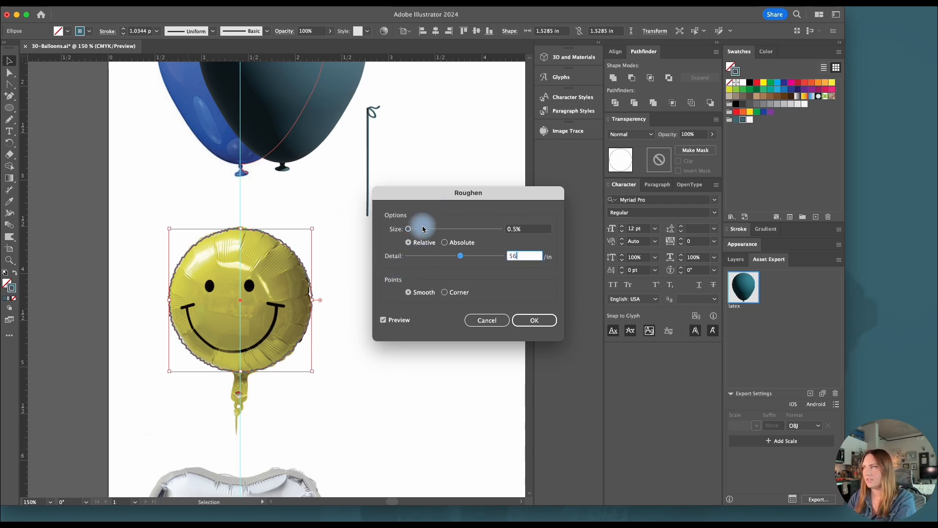
left_click_drag(408, 229, 429, 230)
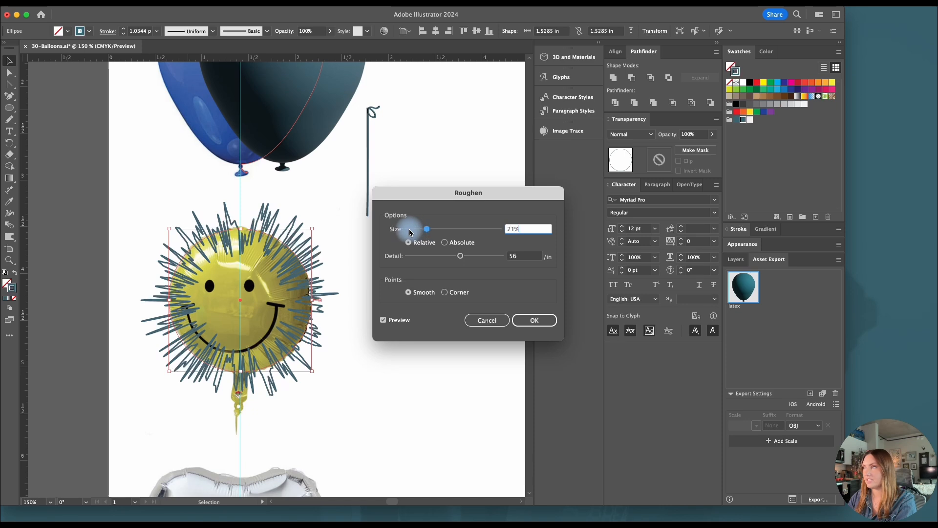
left_click_drag(519, 230, 472, 229)
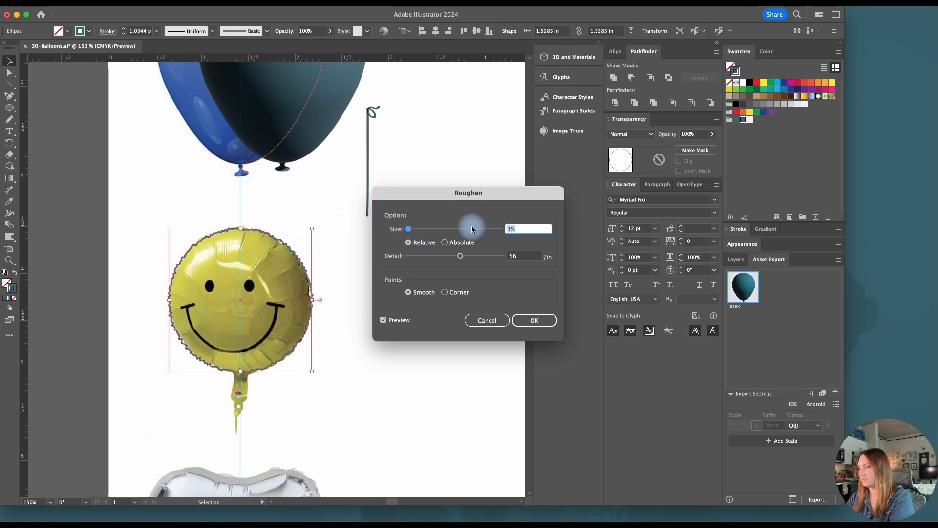
type(".4")
left_click(528, 257)
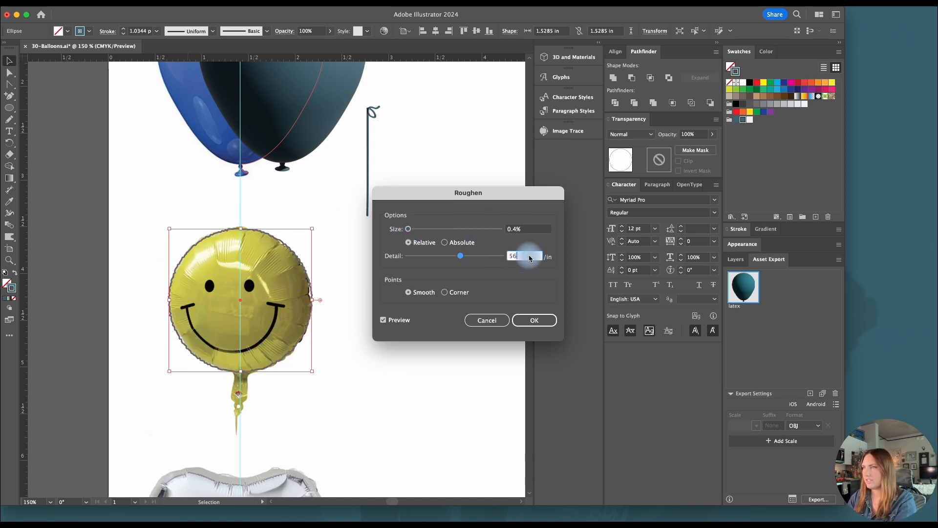
left_click_drag(523, 227, 484, 232)
key("Return")
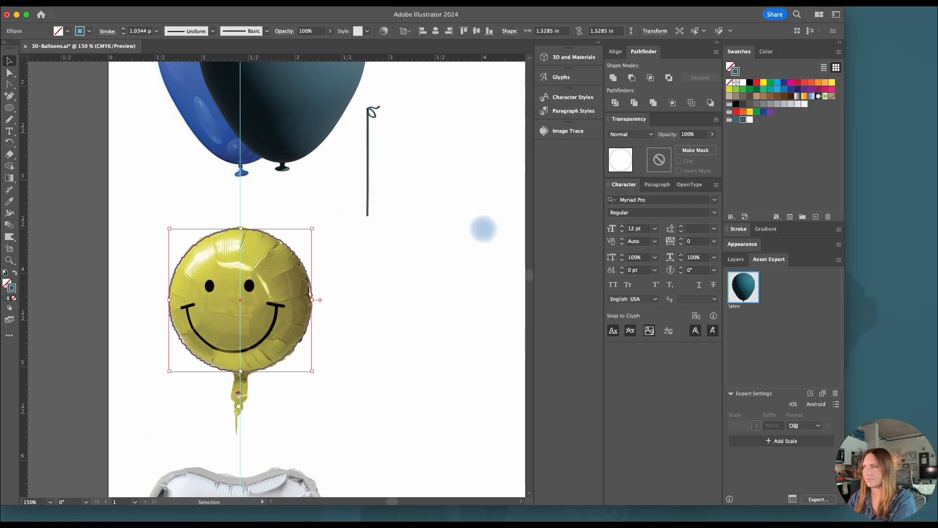
left_click(353, 263)
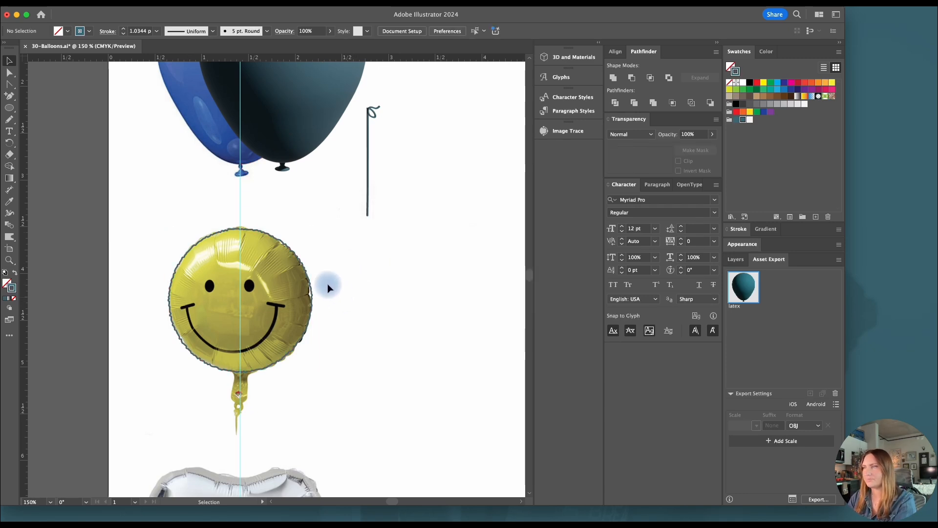
Trace the right half of the smiley balloon's tail with the Pen tool, including the inner edge of its small hole
scroll(247, 404, "up", 2)
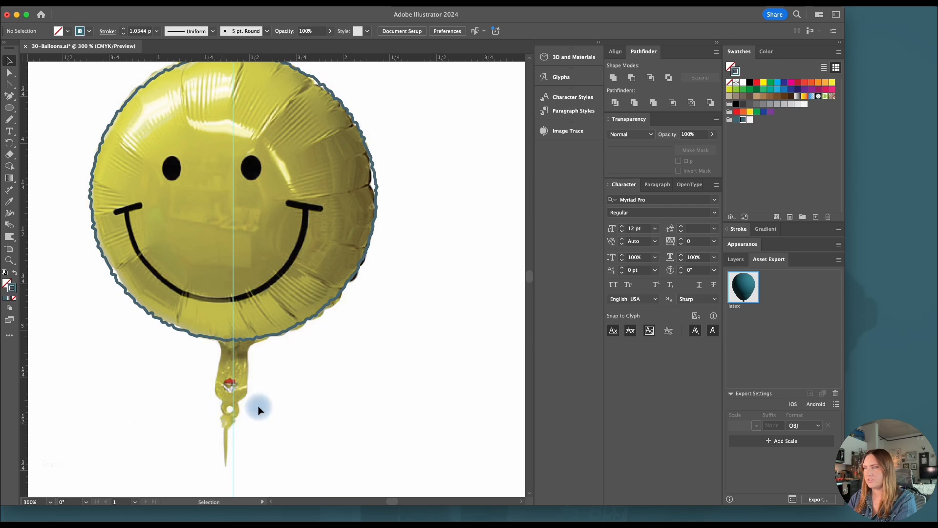
key("p")
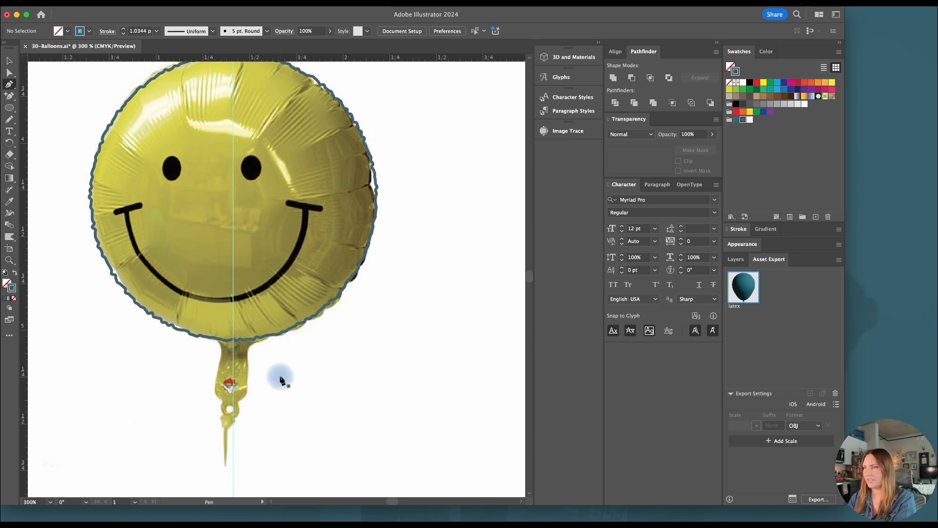
left_click_drag(268, 337, 251, 348)
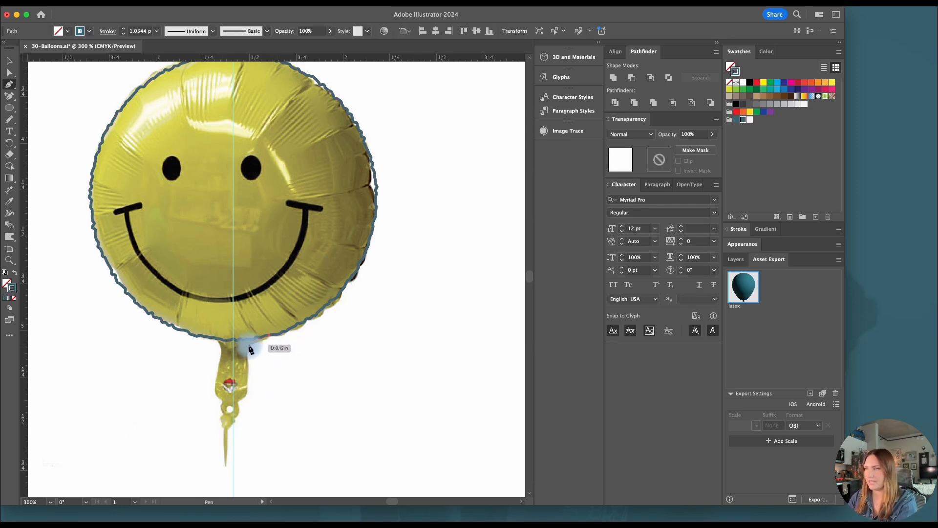
left_click(245, 350)
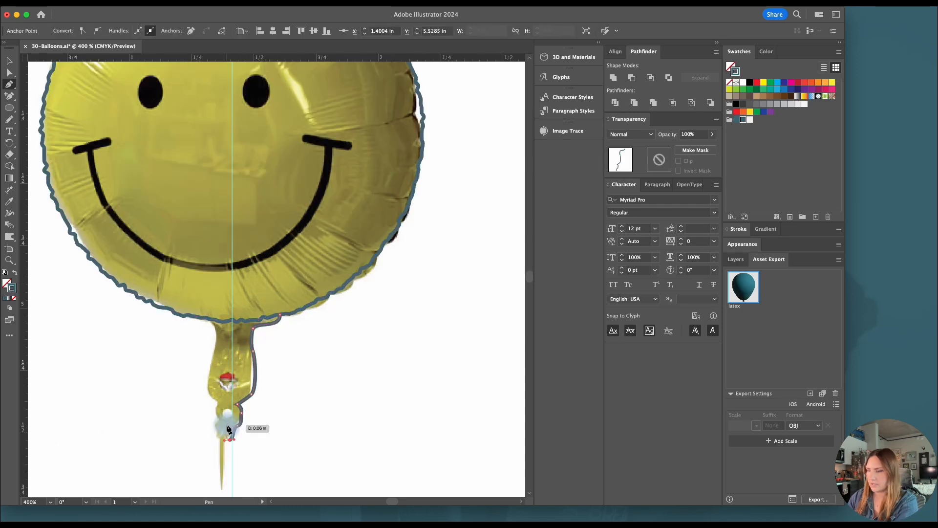
key("alt")
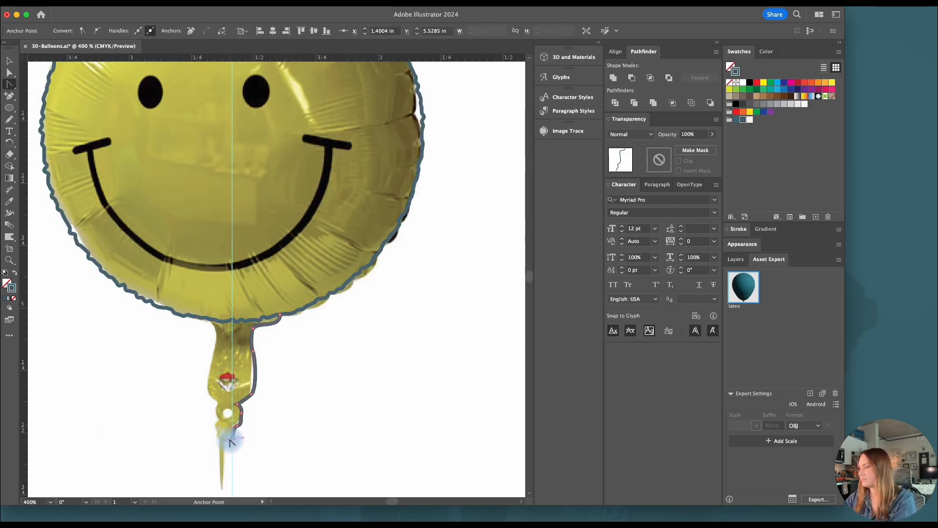
key("p")
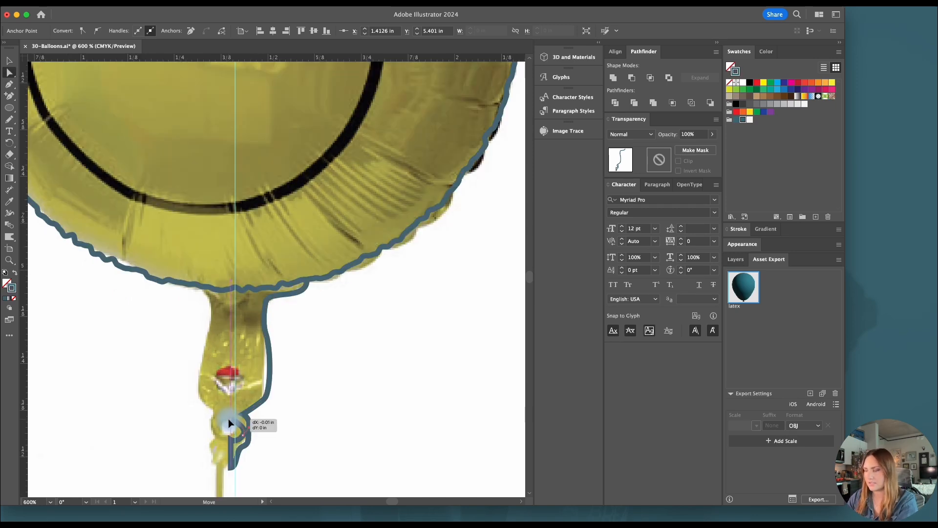
left_click(229, 419)
key("alt")
left_click_drag(230, 419, 230, 410)
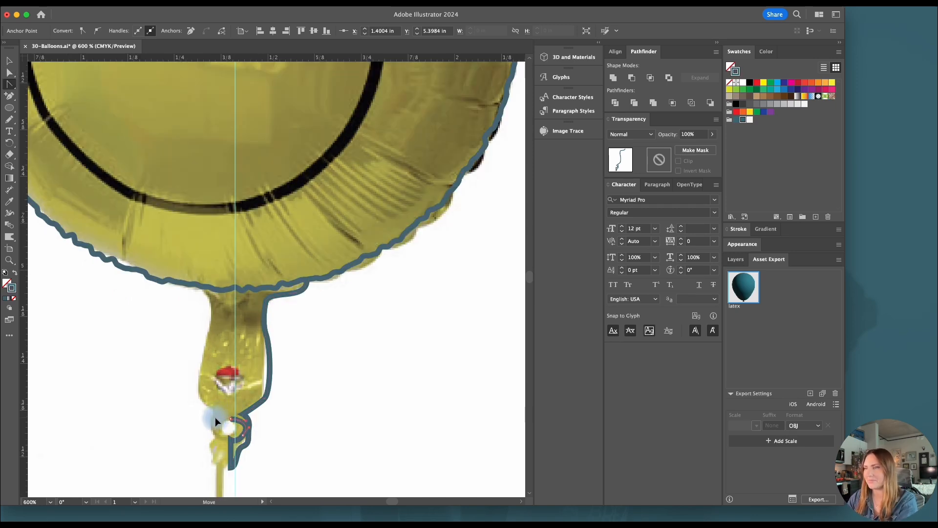
key("v")
left_click(312, 427)
Duplicate the traced tail half to the left and reflect the copy across the vertical axis
scroll(270, 433, "down", 1)
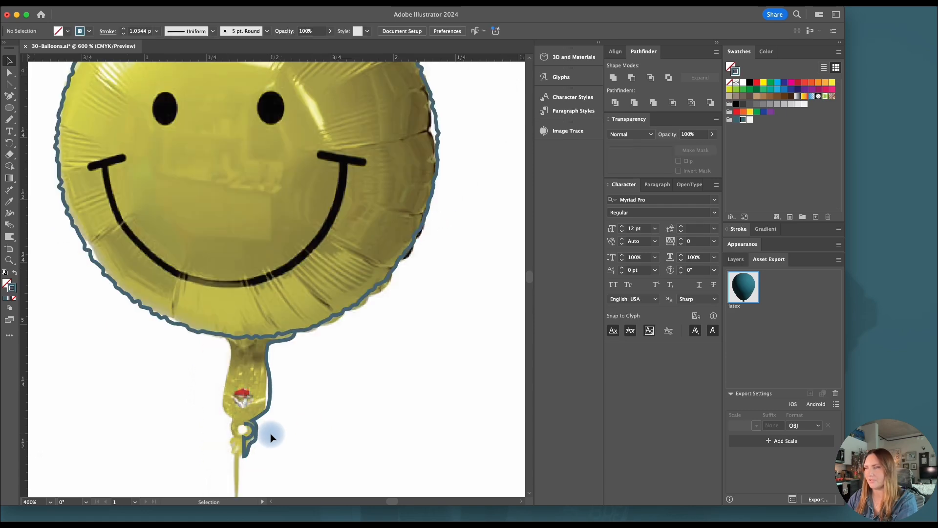
left_click_drag(258, 431, 199, 429)
right_click(202, 430)
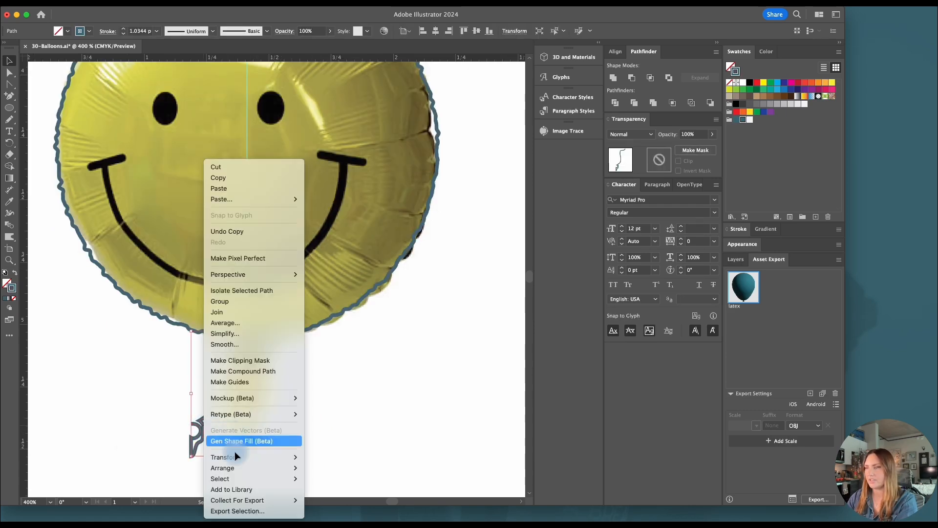
mouse_move(229, 457)
left_click(331, 456)
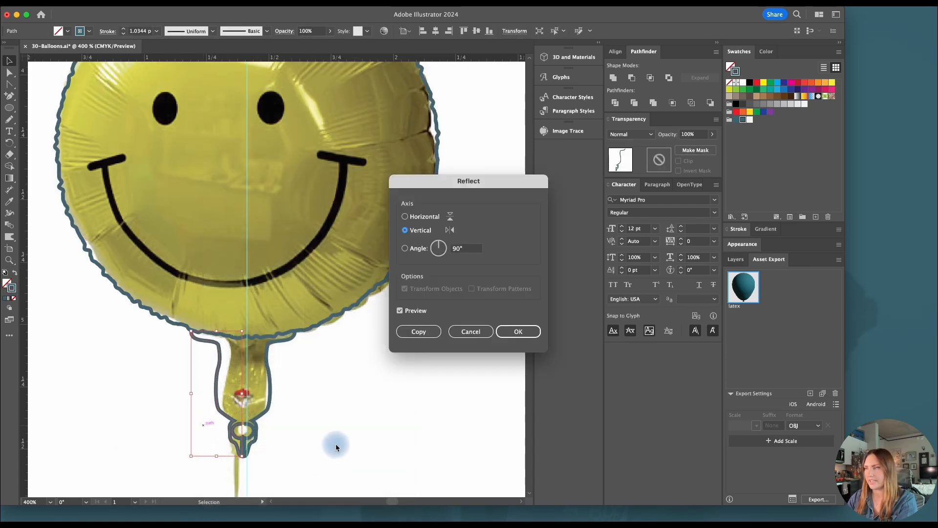
left_click(519, 331)
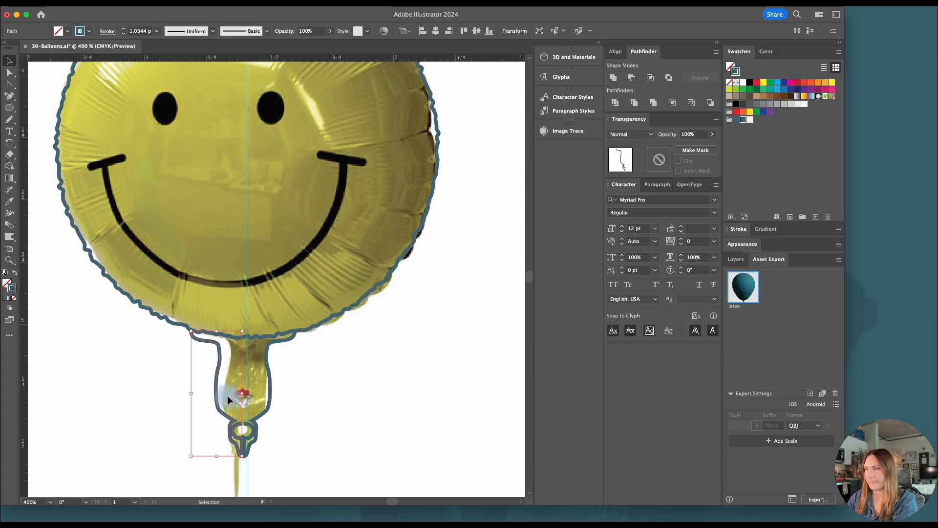
Move the mirrored tail half to meet the right half and join both into a single path
scroll(225, 424, "up", 2)
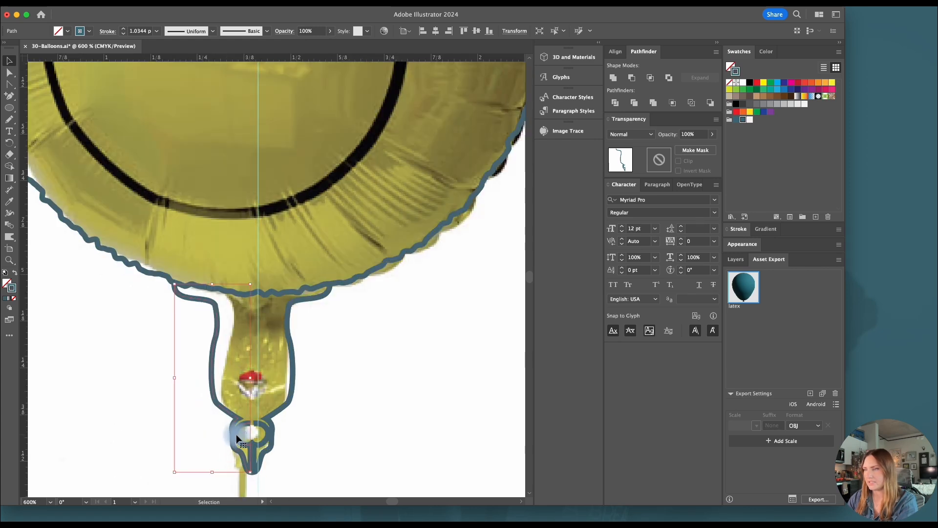
left_click_drag(236, 434, 239, 435)
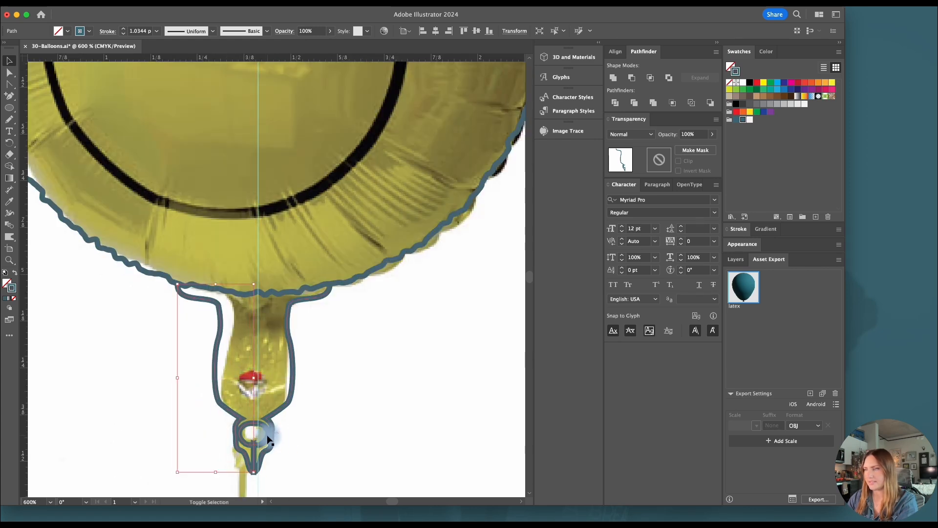
left_click(268, 440, "shift")
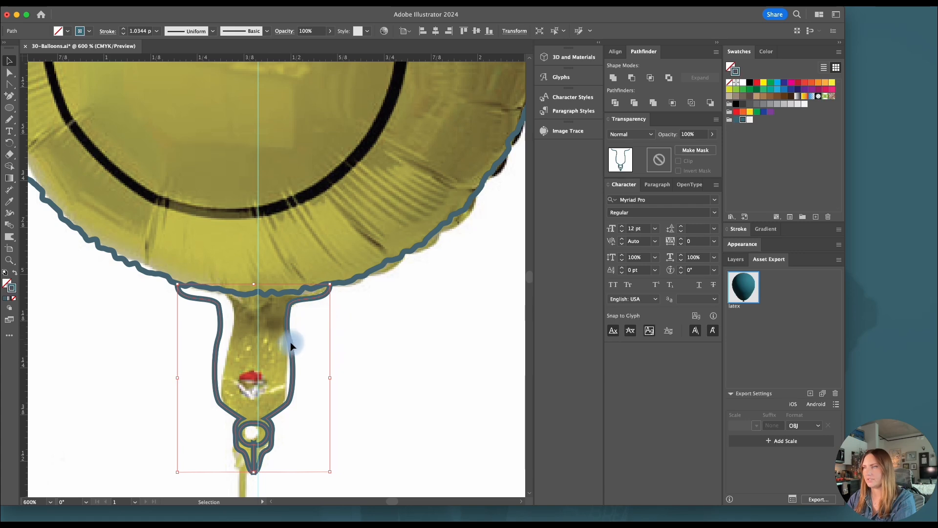
Isolate the tail path and nudge the anchor points of its upper left side inward to the right
double_click(219, 406)
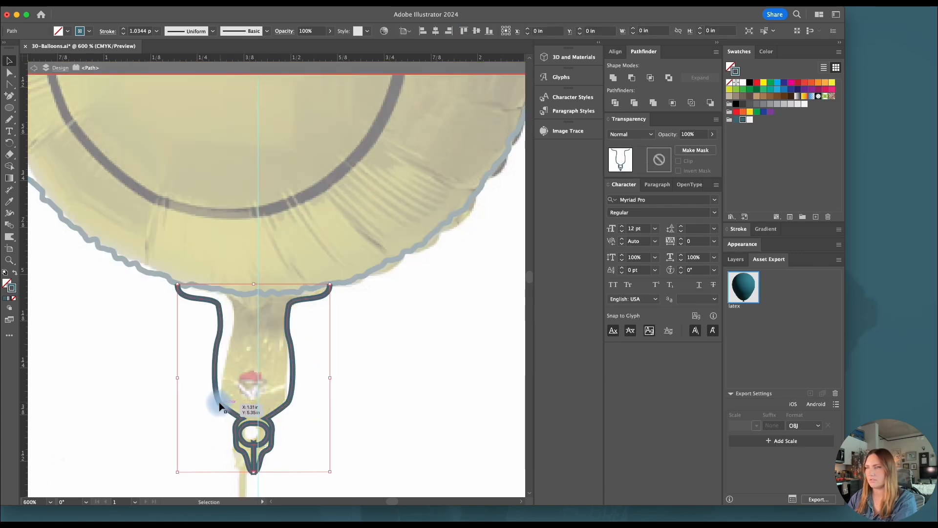
key("a")
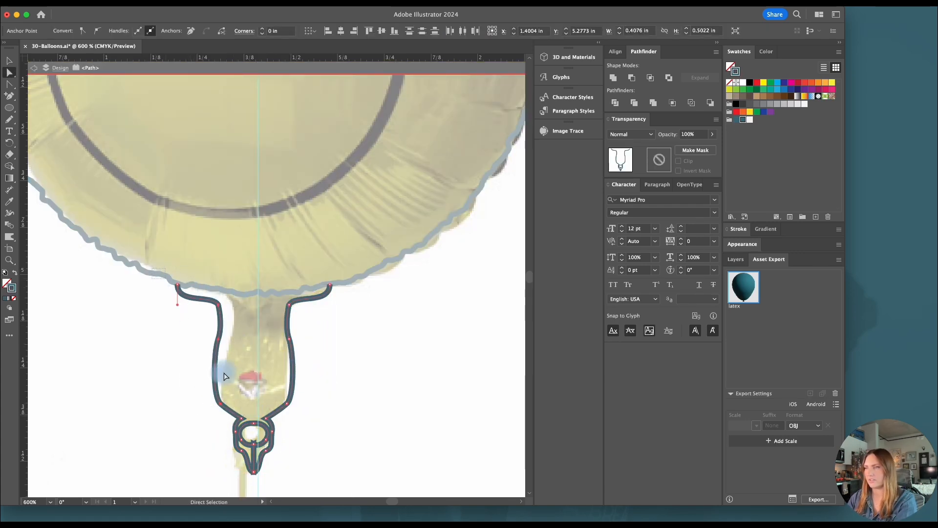
left_click_drag(224, 376, 229, 414)
key("Down")
key("Up")
key("Right")
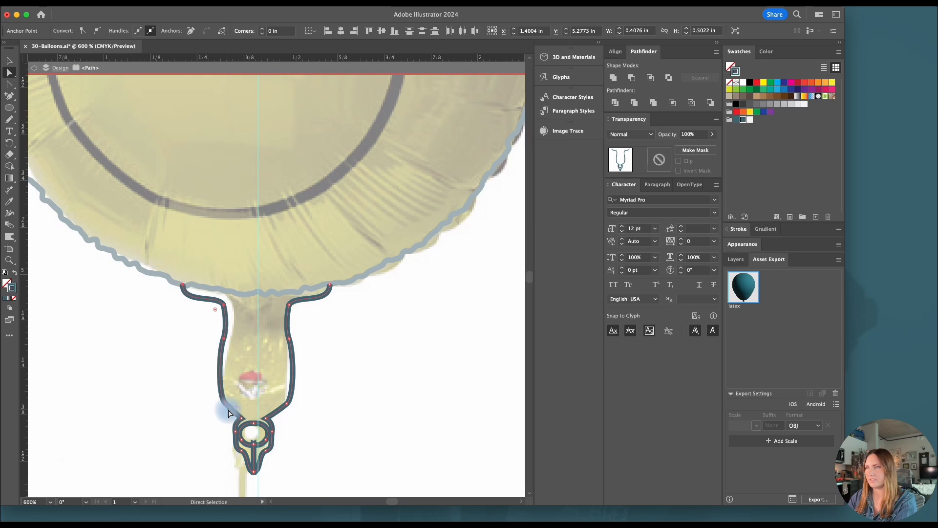
Nudge the anchor points of the tail's upper right side inward to the left and smooth the tail's contour with the Smooth tool
left_click_drag(340, 265, 278, 412)
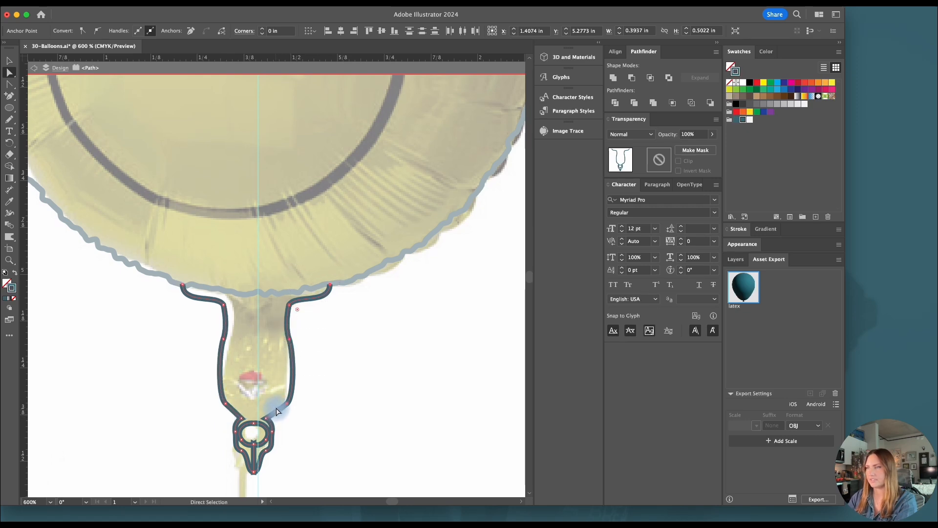
key("Left")
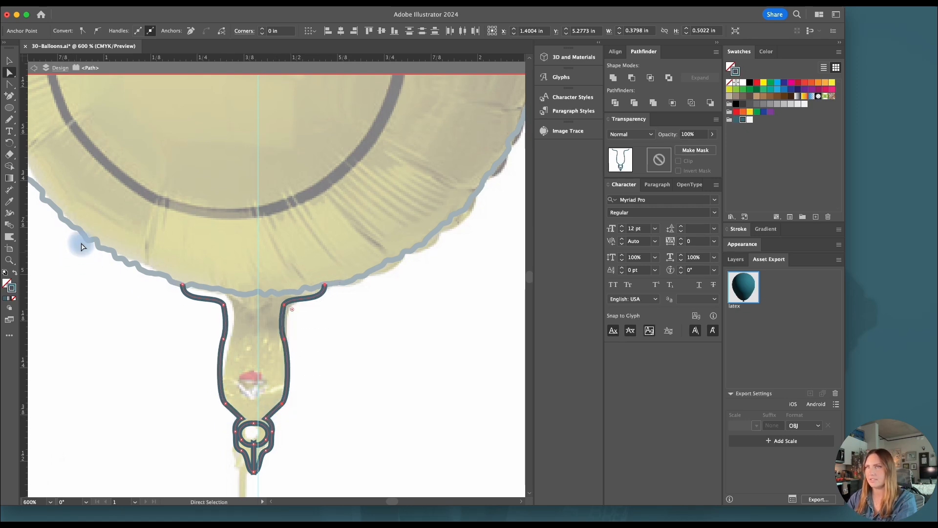
left_click_drag(9, 120, 38, 157)
left_click(38, 157)
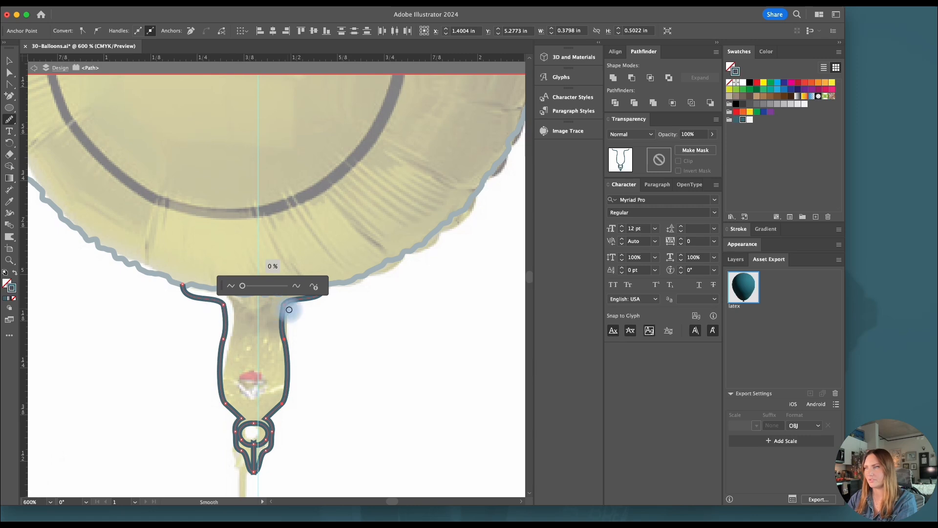
mouse_move(290, 311)
left_mouse_down()
mouse_move(291, 410)
mouse_move(235, 408)
mouse_move(223, 314)
mouse_move(217, 390)
mouse_move(238, 415)
mouse_move(227, 310)
mouse_move(198, 293)
left_mouse_up()
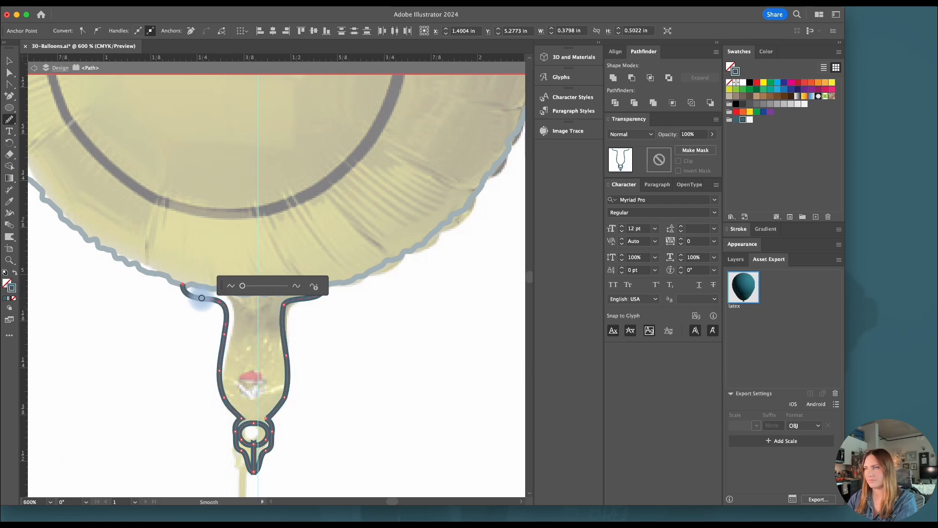
Swap the stroke and fill of the tail path to make it a solid teal shape without an outline
key("v")
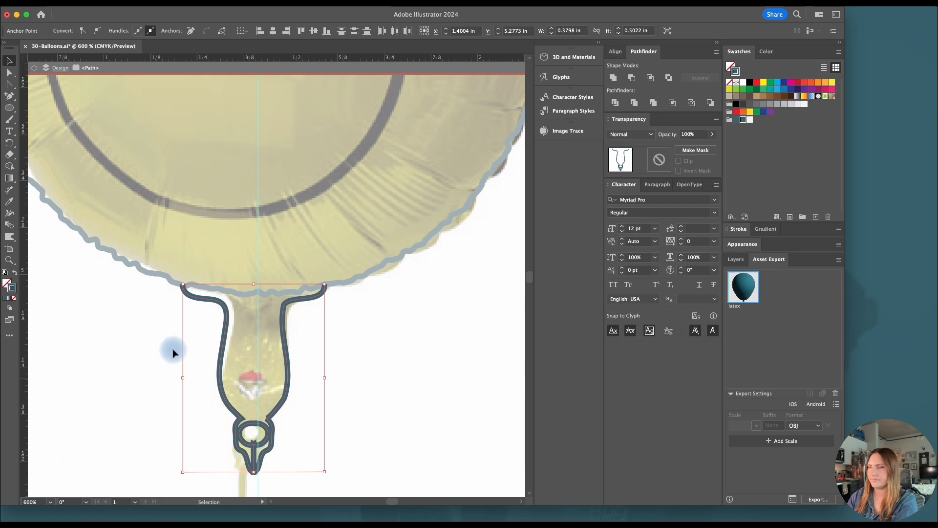
left_click(15, 273)
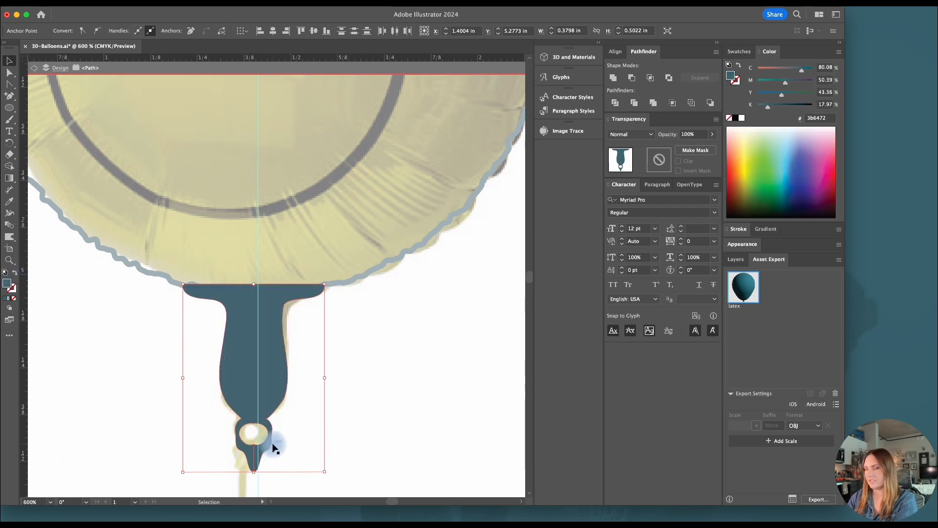
left_click(350, 453)
Draw a closed Pencil shape around the tail's irregular hole and unite it with the tail to close the hole
scroll(251, 450, "up", 3, "alt")
scroll(251, 450, "up", 1, "alt")
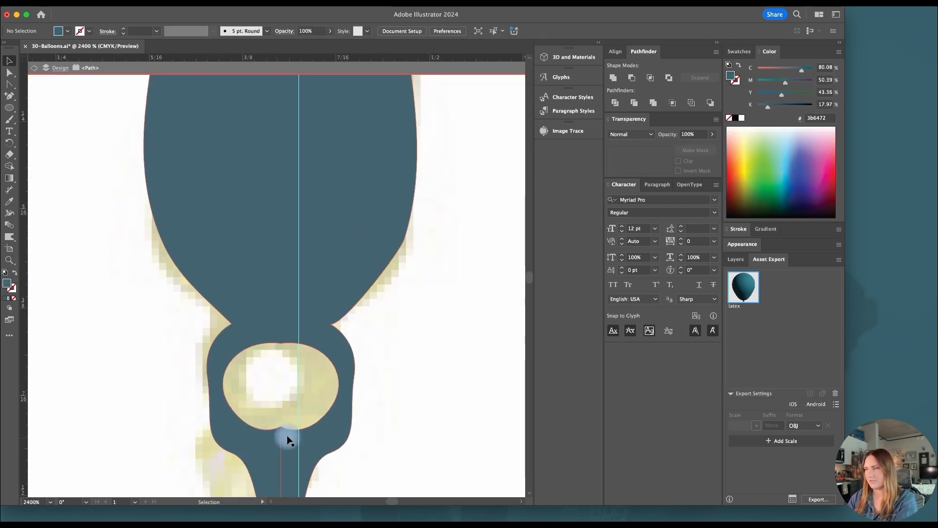
key("a")
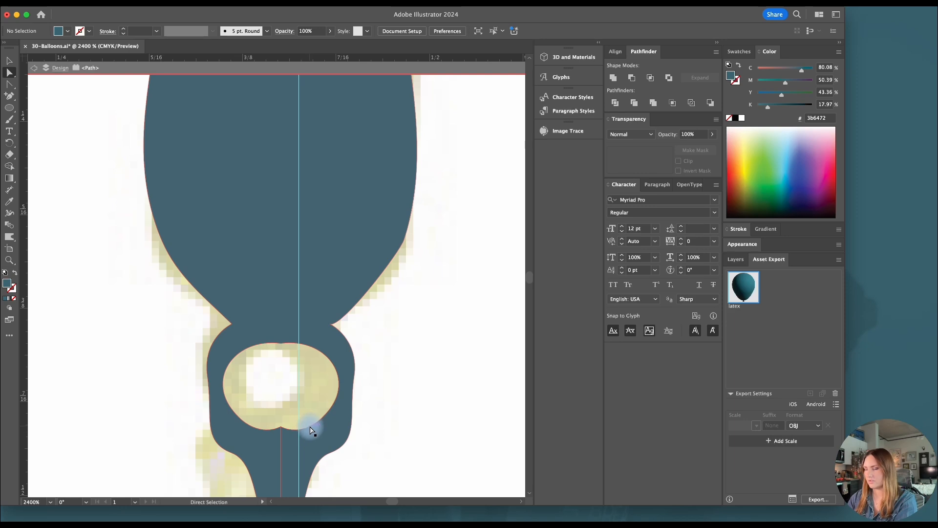
scroll(311, 429, "down", 3, "alt")
scroll(313, 432, "up", 3, "alt")
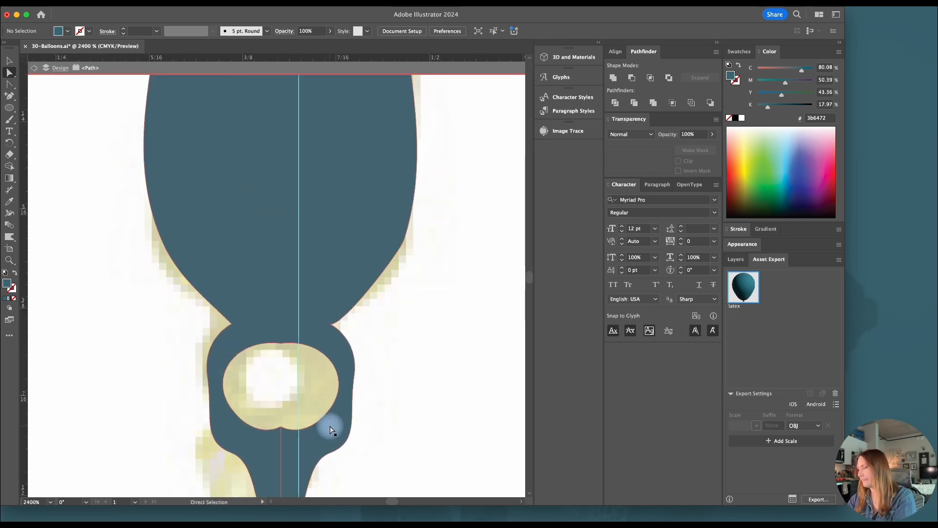
mouse_move(271, 328)
left_mouse_down()
mouse_move(218, 365)
mouse_move(218, 397)
mouse_move(251, 439)
mouse_move(301, 444)
mouse_move(348, 411)
mouse_move(346, 360)
mouse_move(302, 334)
mouse_move(259, 328)
left_mouse_up()
key("v")
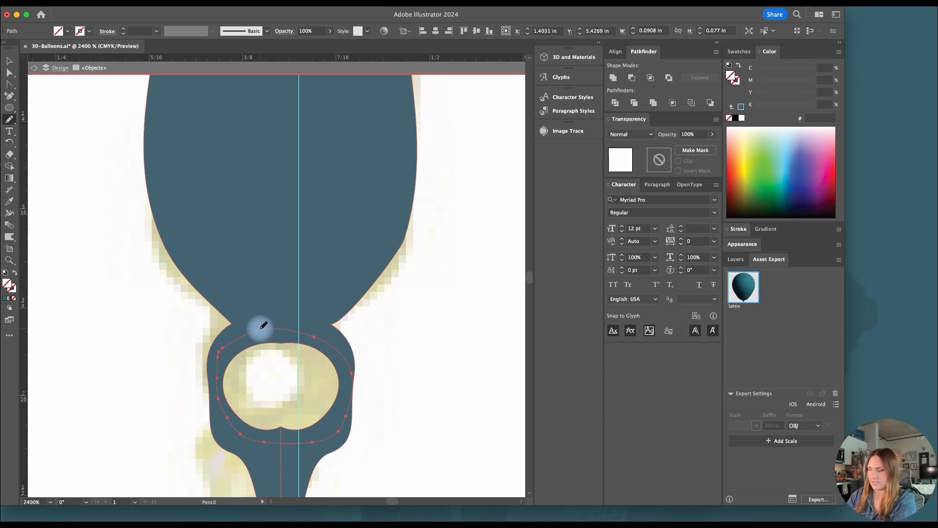
left_click(264, 278, "shift")
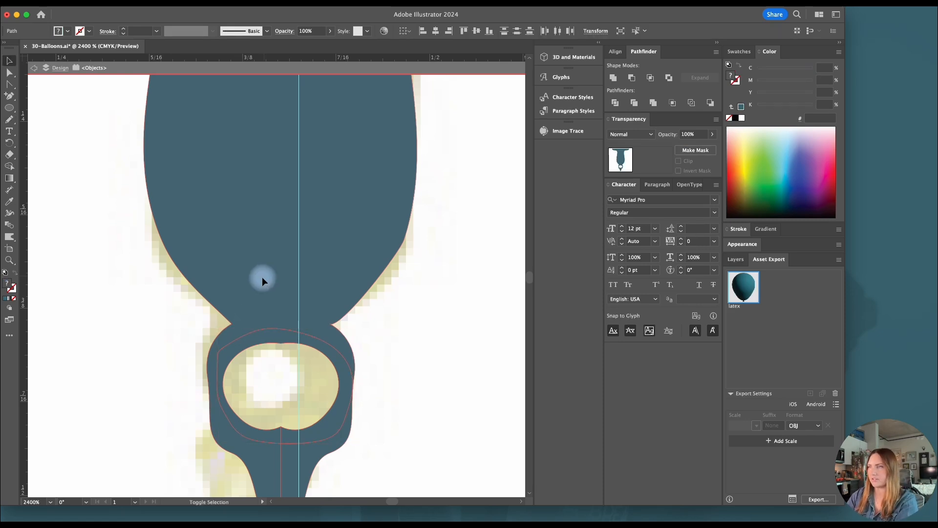
left_click(613, 78)
scroll(375, 314, "down", 3)
left_click(741, 106)
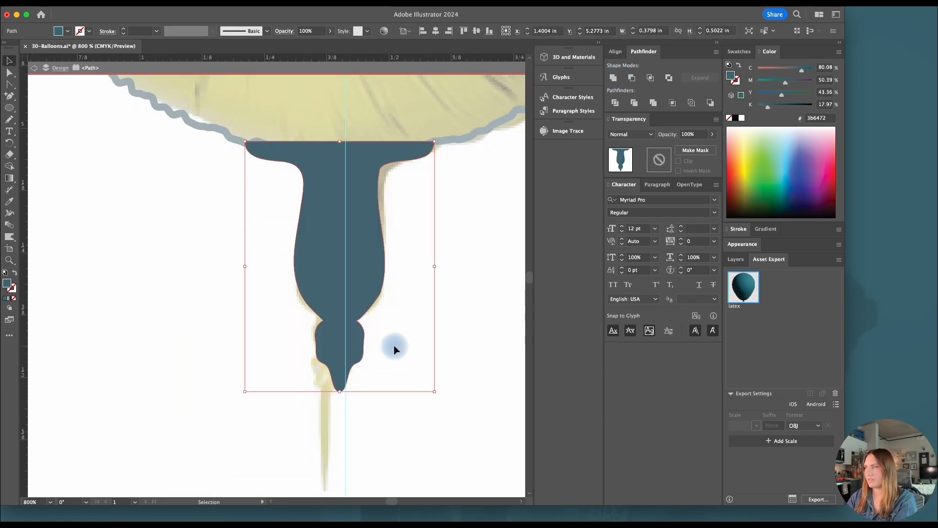
Draw a circle about 0.05 in wide centred on the tail's lower knob and subtract it from the tail as a round hole
key("l")
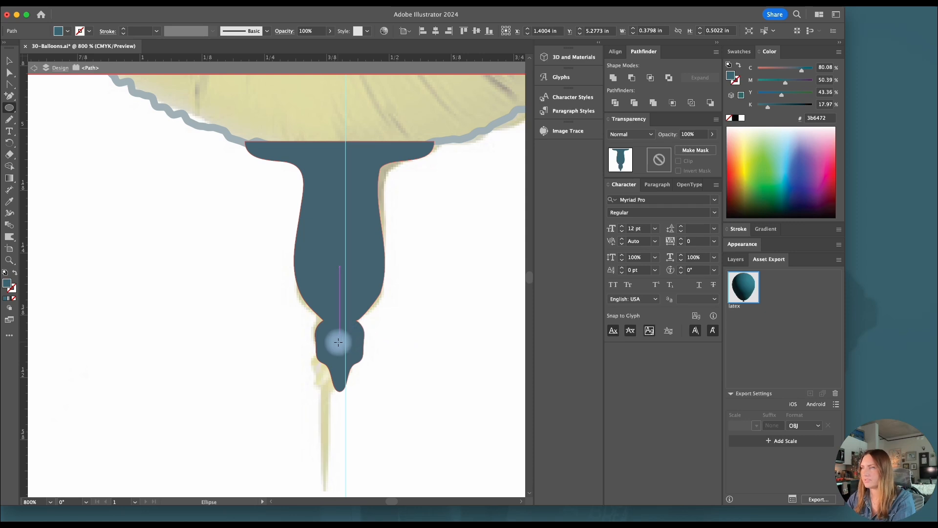
mouse_move(340, 342)
left_mouse_down()
mouse_move(353, 354)
mouse_move(353, 344)
left_mouse_up()
key("v")
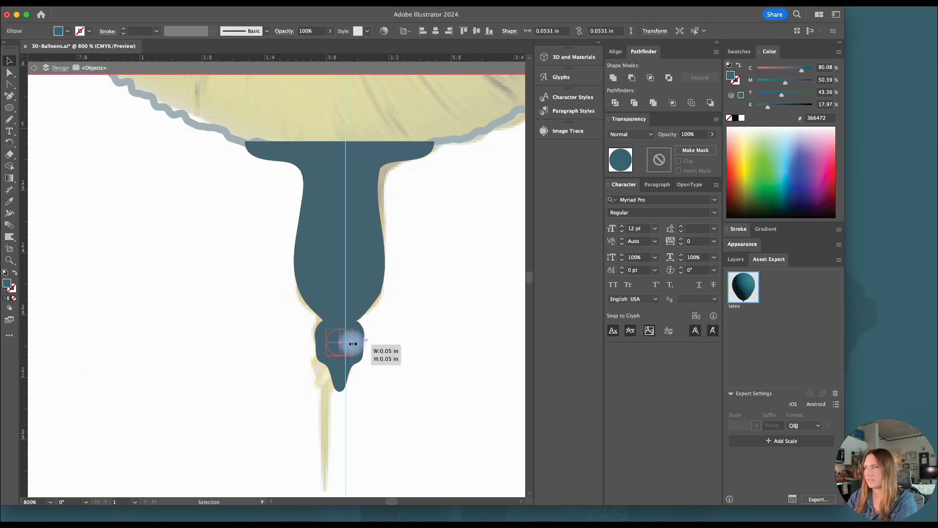
left_click(336, 297, "shift")
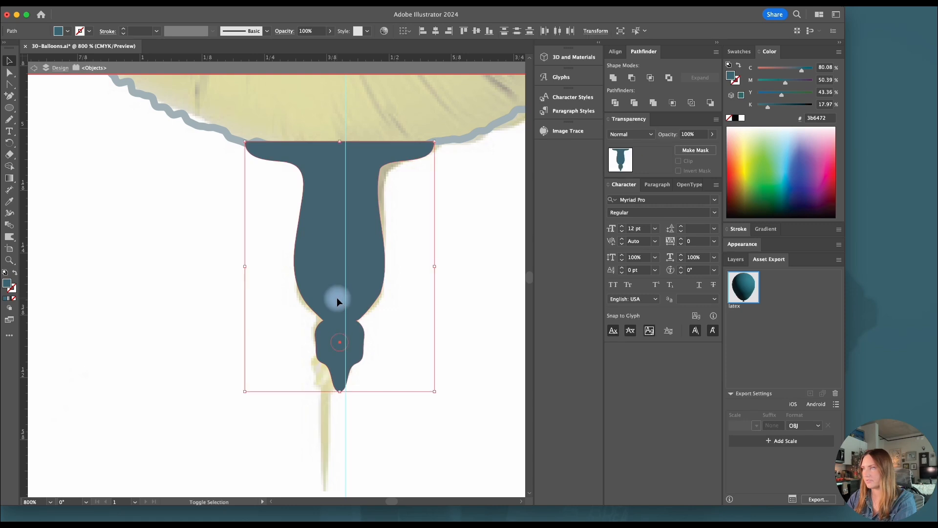
left_click(632, 77)
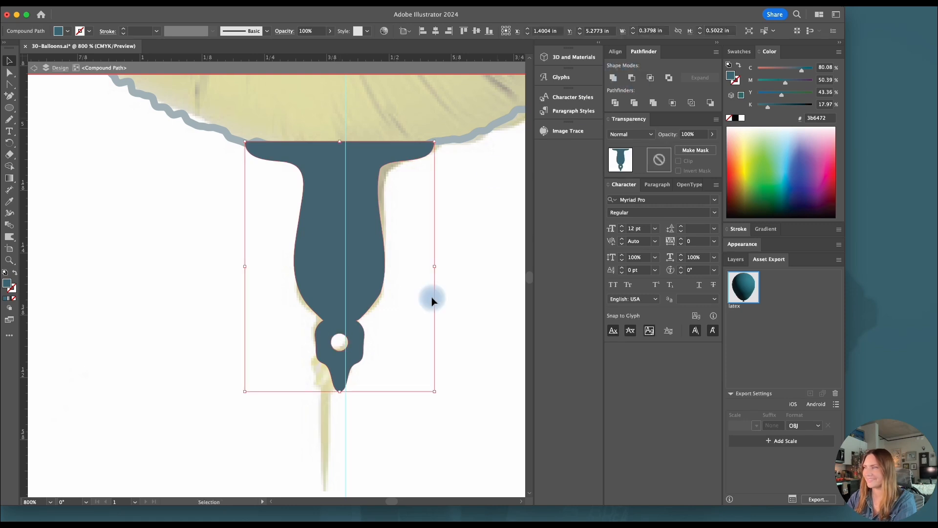
left_click(473, 294)
Swap the stroke and fill of the smiley balloon's round outline to turn it into a solid teal body
scroll(473, 294, "down", 2)
scroll(472, 294, "right", 3)
scroll(470, 295, "up", 2)
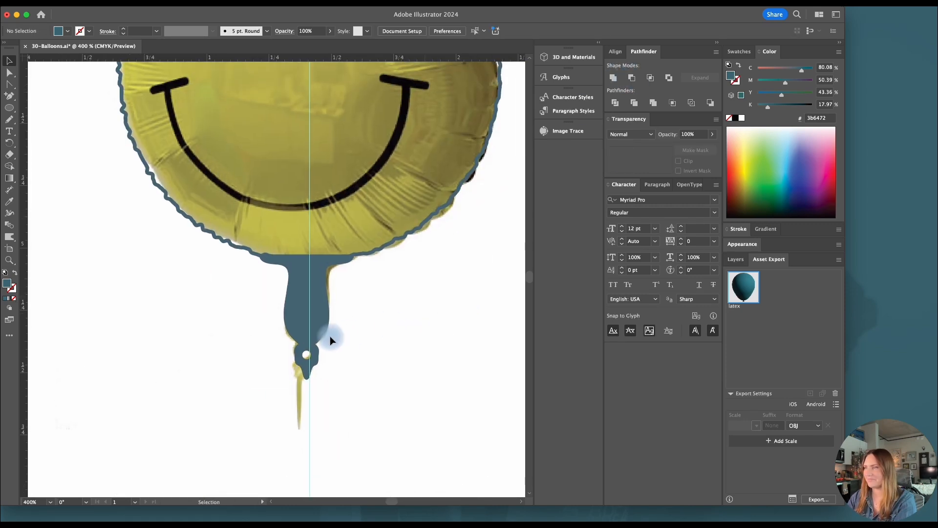
left_click(297, 312)
scroll(412, 307, "down", 2)
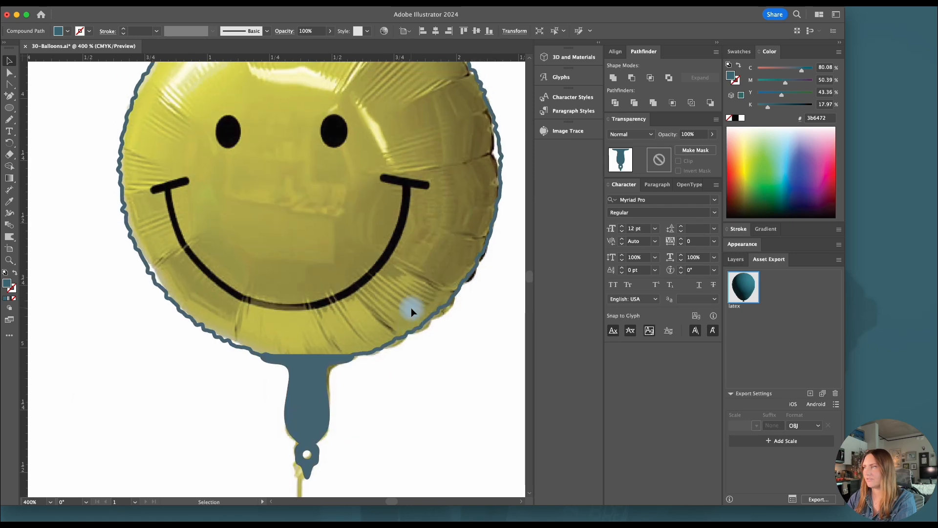
left_click(425, 310)
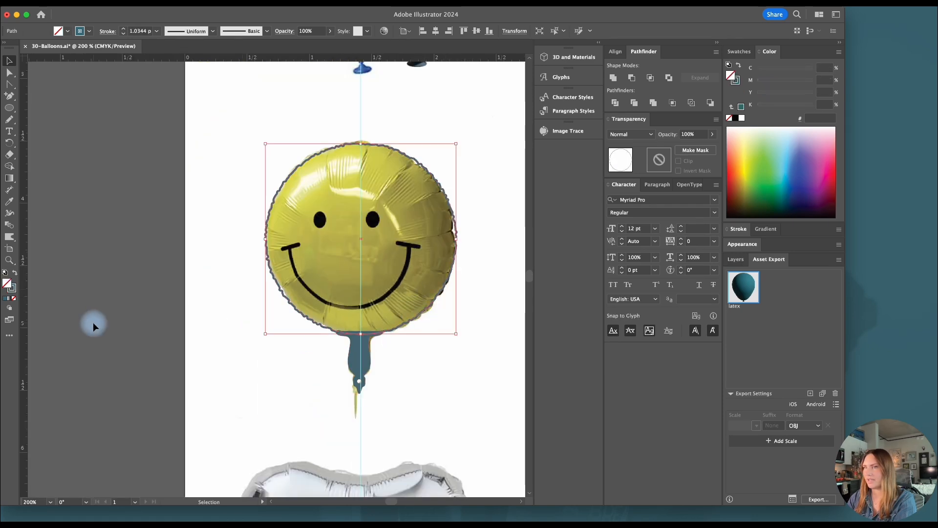
left_click(15, 274)
left_click(207, 326)
Edit the Roughen effect on the filled balloon body and set its detail to 43 per inch
scroll(212, 325, "right", 4)
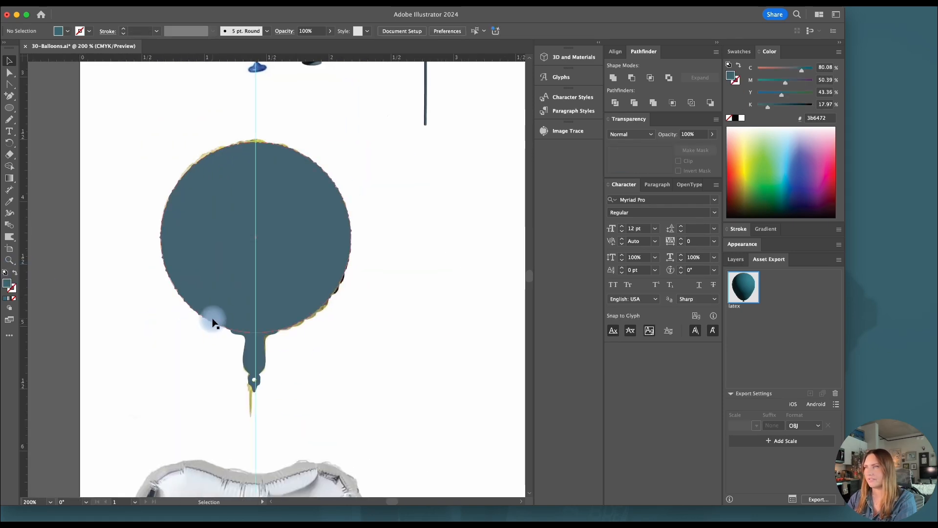
scroll(195, 315, "right", 2)
left_click(164, 289)
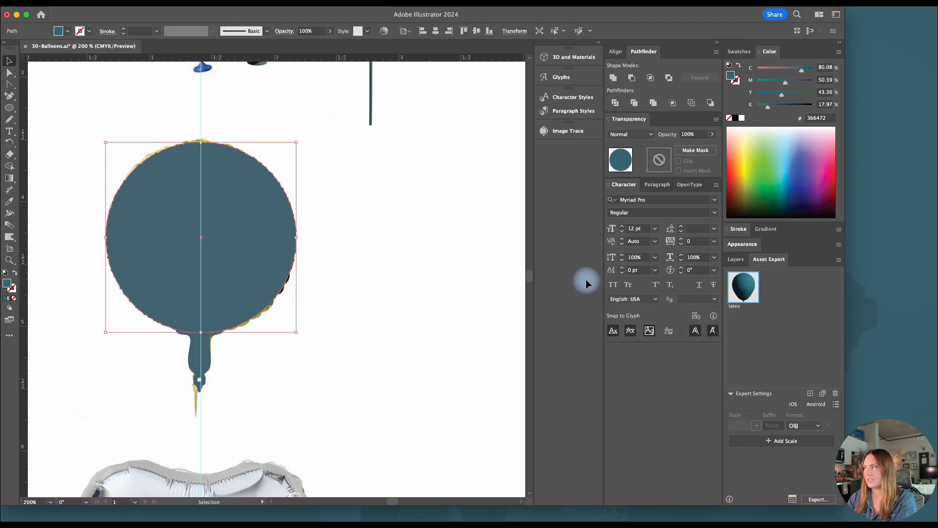
left_click(745, 244)
left_click(830, 239)
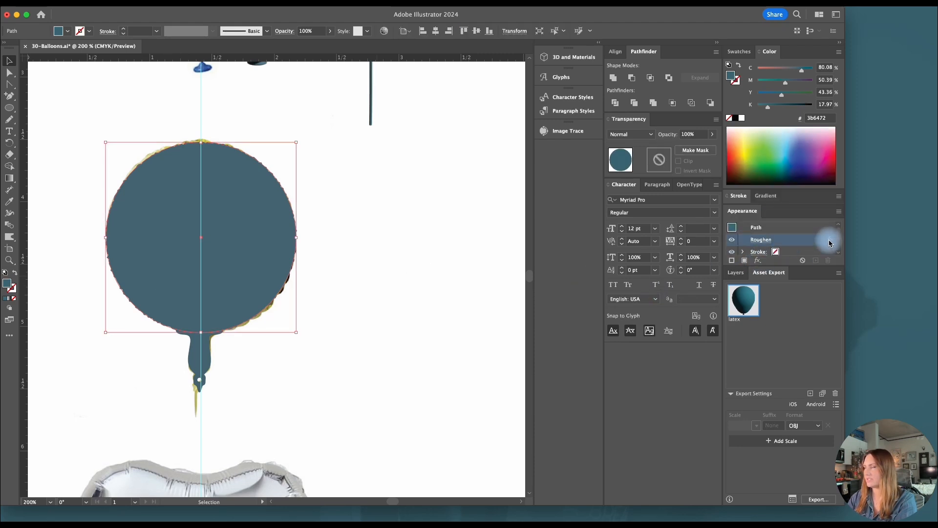
left_click(448, 256)
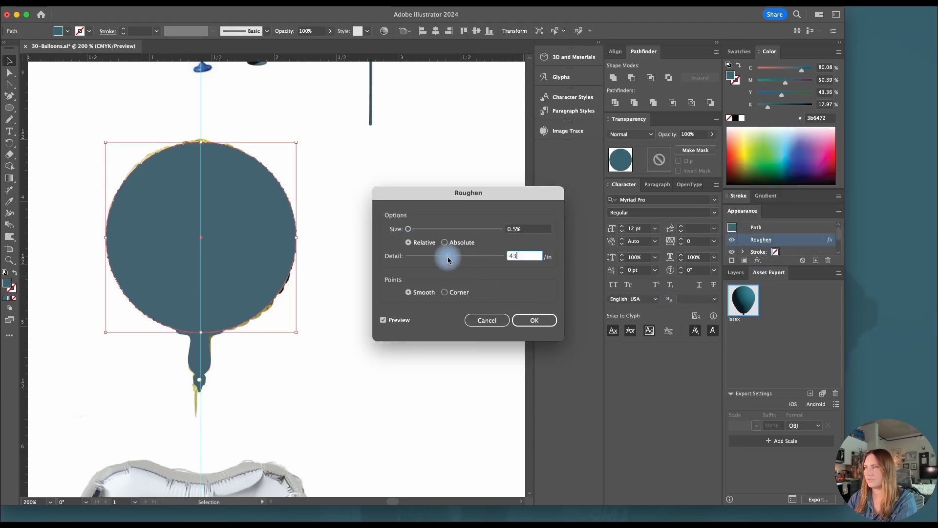
left_click(534, 319)
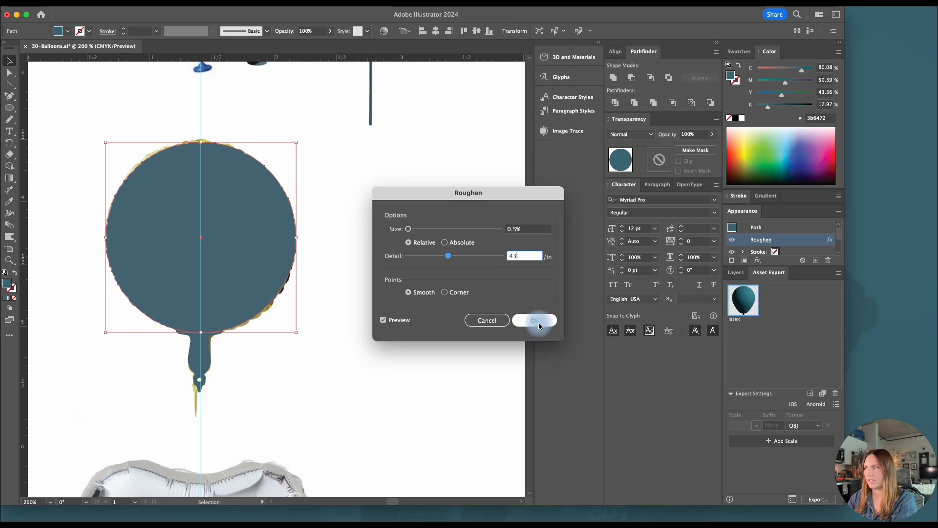
left_click(372, 325)
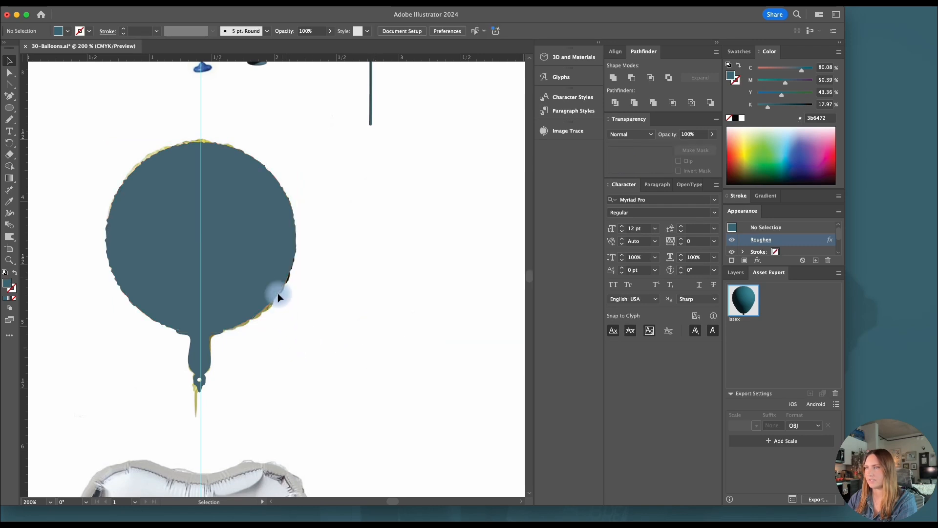
Duplicate the round balloon body to the right and swap the copy's fill to a stroke
left_click(235, 276)
left_click_drag(231, 283, 410, 285)
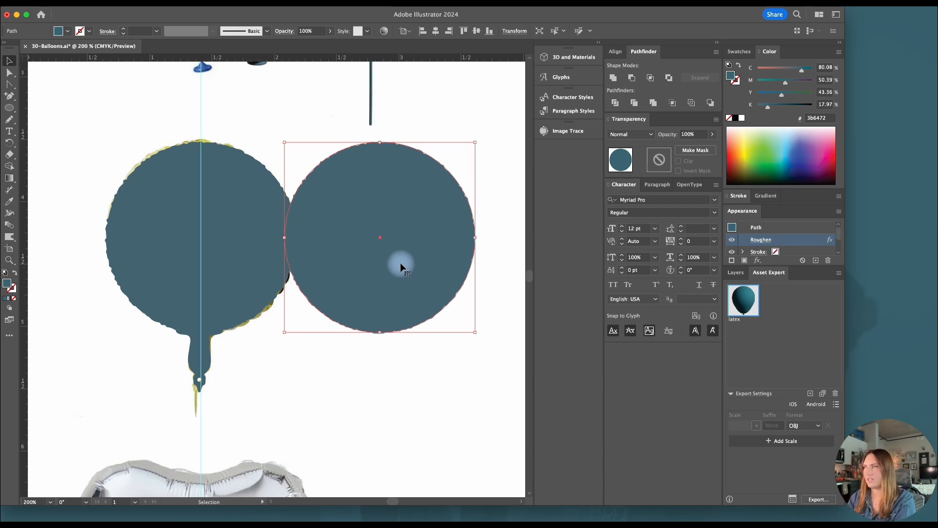
left_click(14, 272)
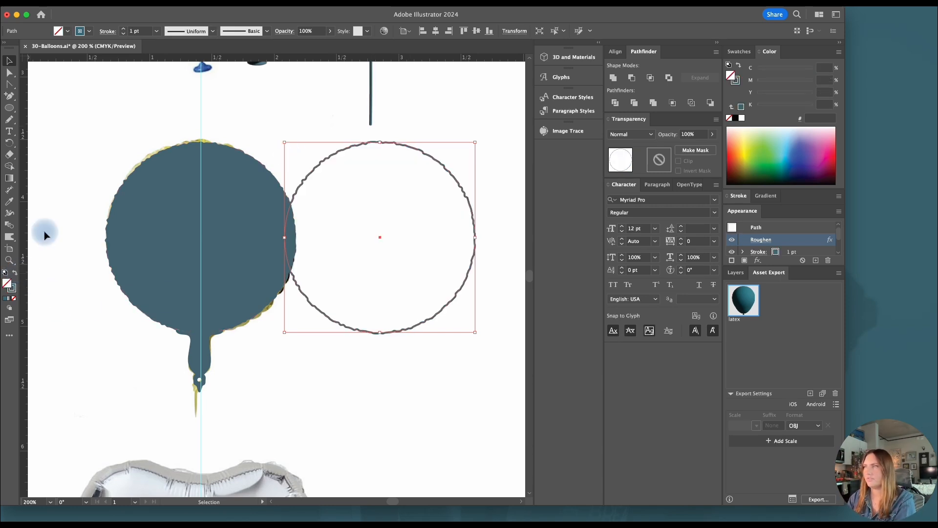
Offset the duplicated circle's path outward by 0.02 in, keeping miter joins with a limit of 4
left_click(115, 7)
mouse_move(134, 268)
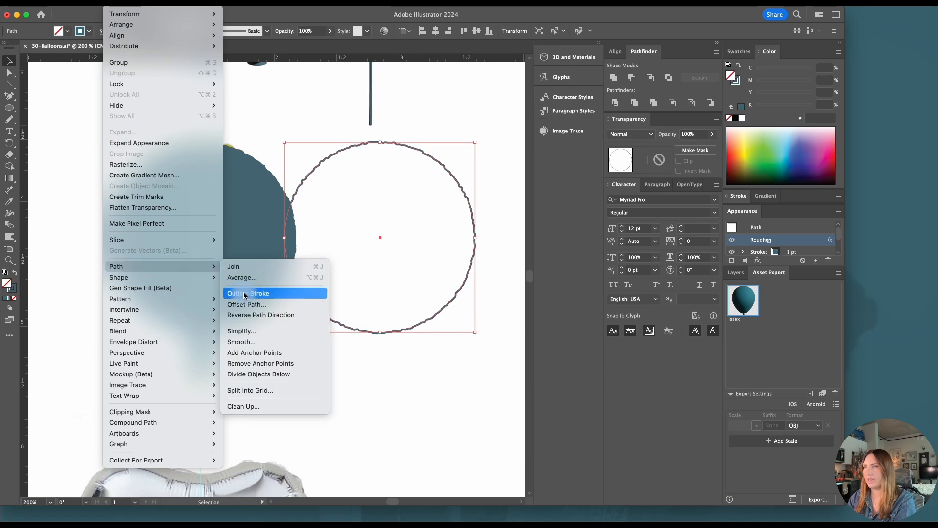
left_click(248, 304)
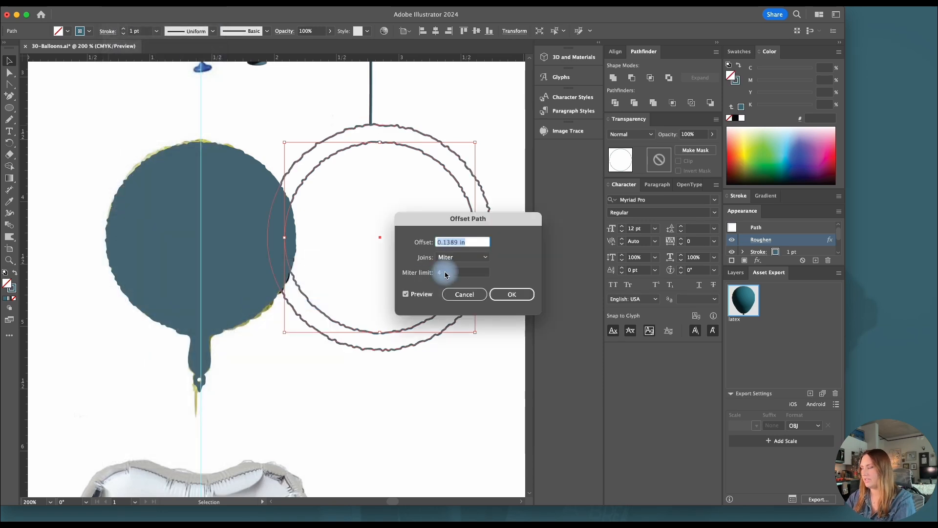
type(".05")
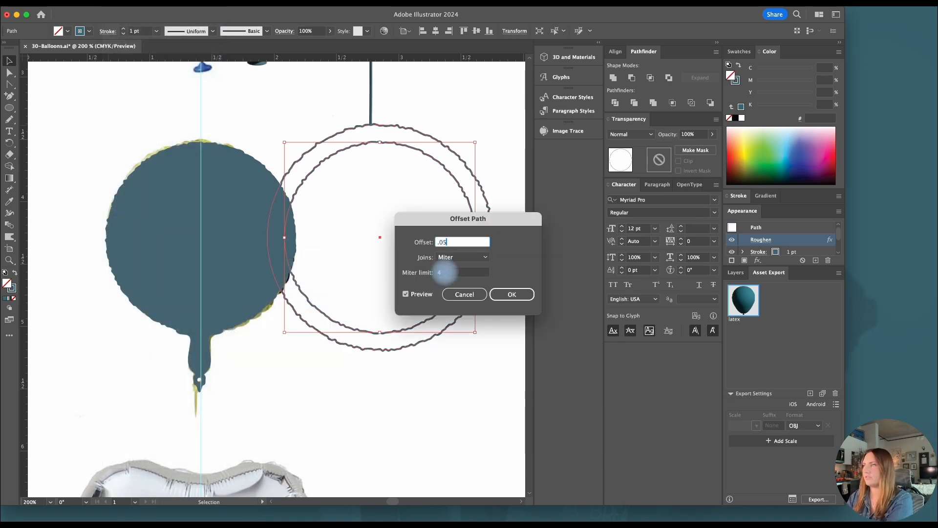
left_click(460, 275)
left_click(448, 244)
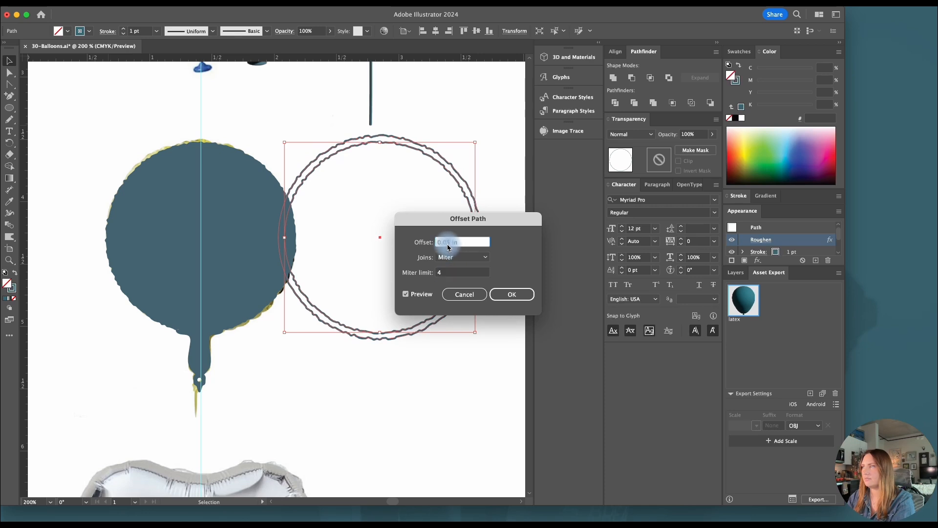
type(".02")
left_click(466, 273)
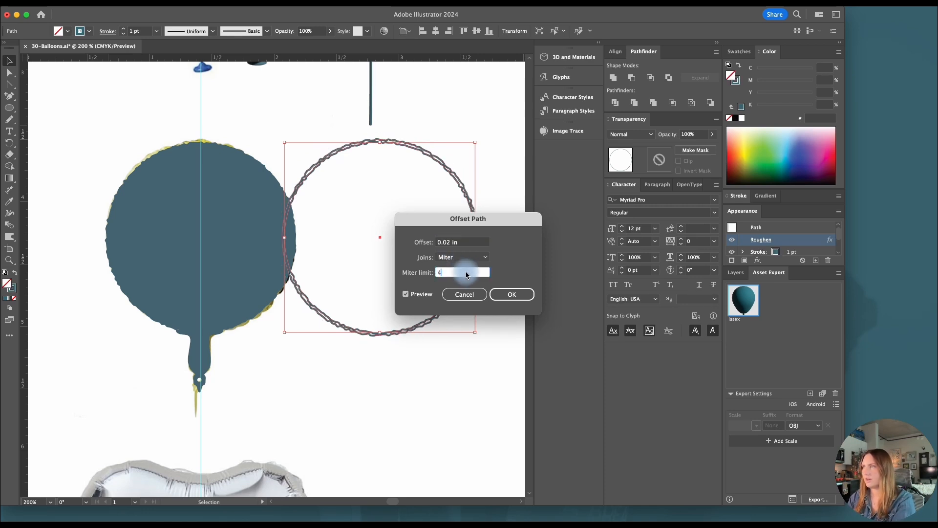
left_click(503, 295)
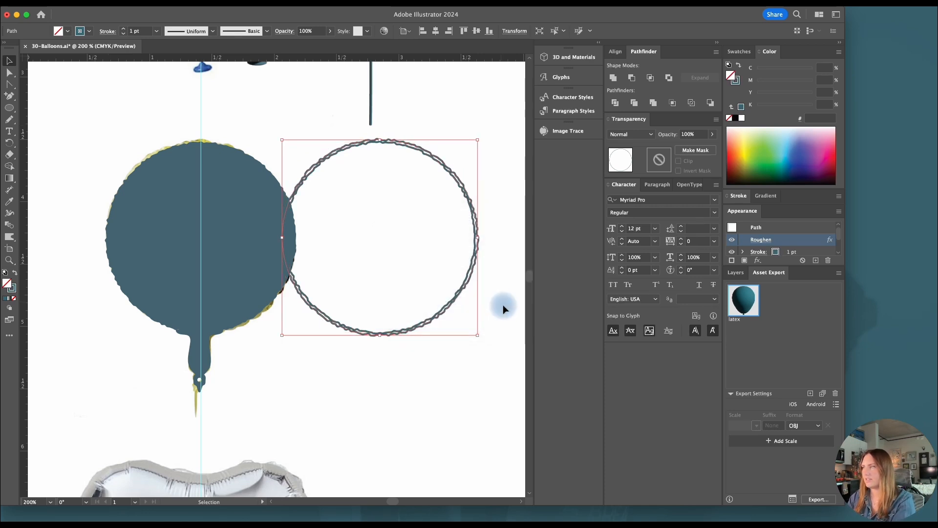
Subtract the inner circle from the offset one and swap stroke and fill to make a thin solid teal ring
left_click(639, 79)
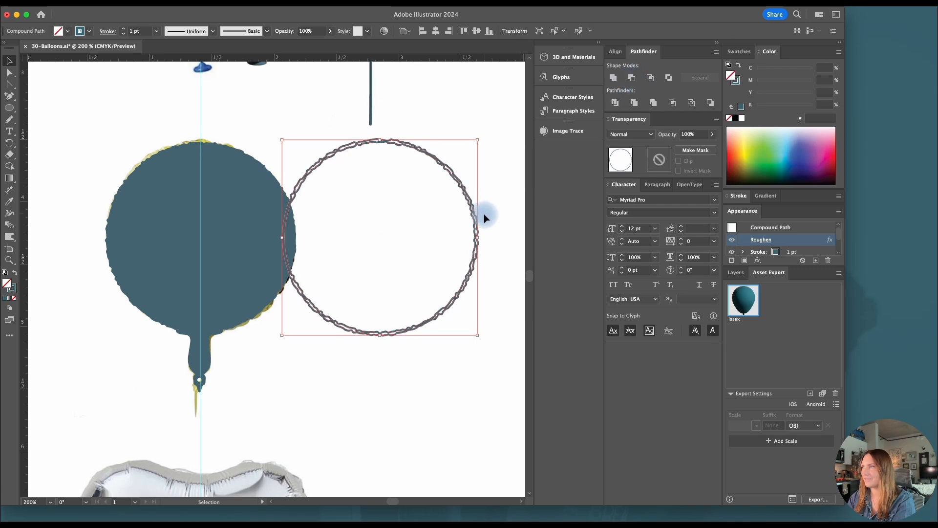
left_click(14, 272)
left_click(362, 409)
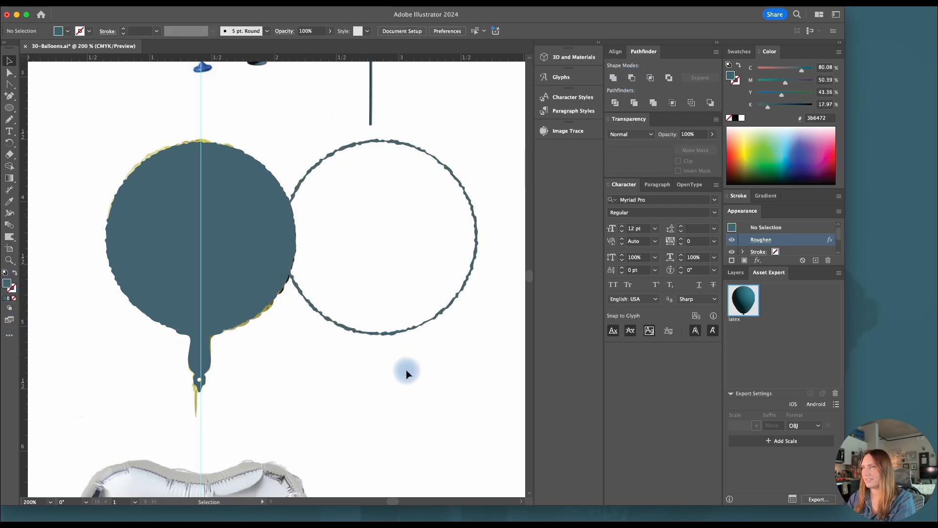
Apply a 3D Inflate to the round balloon body, turn it to 92° around Y, and inflate both sides
left_click(252, 268)
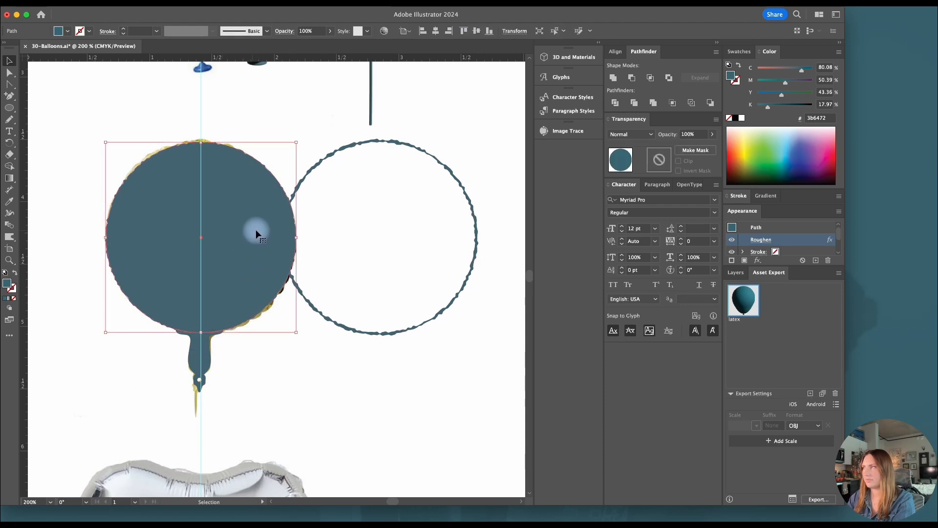
left_click(572, 59)
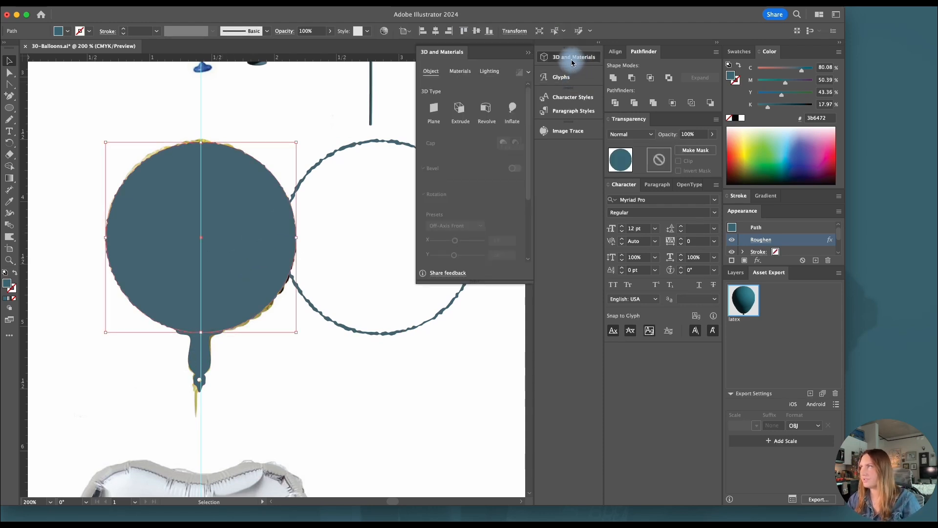
left_click(512, 109)
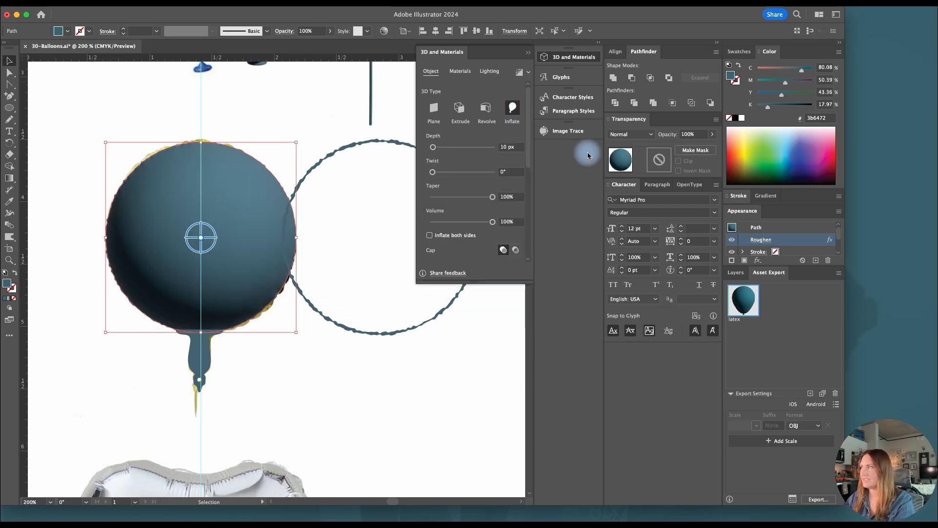
left_click_drag(528, 157, 519, 225)
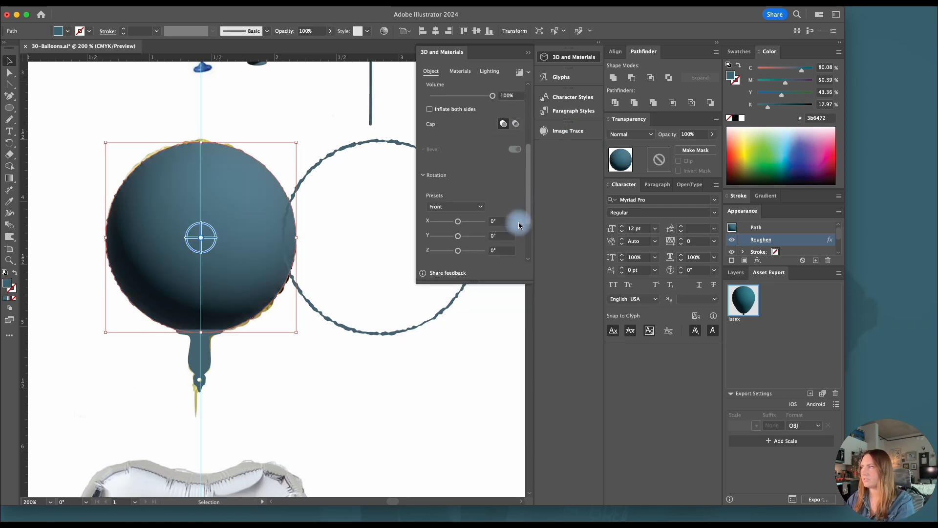
left_click_drag(458, 235, 471, 236)
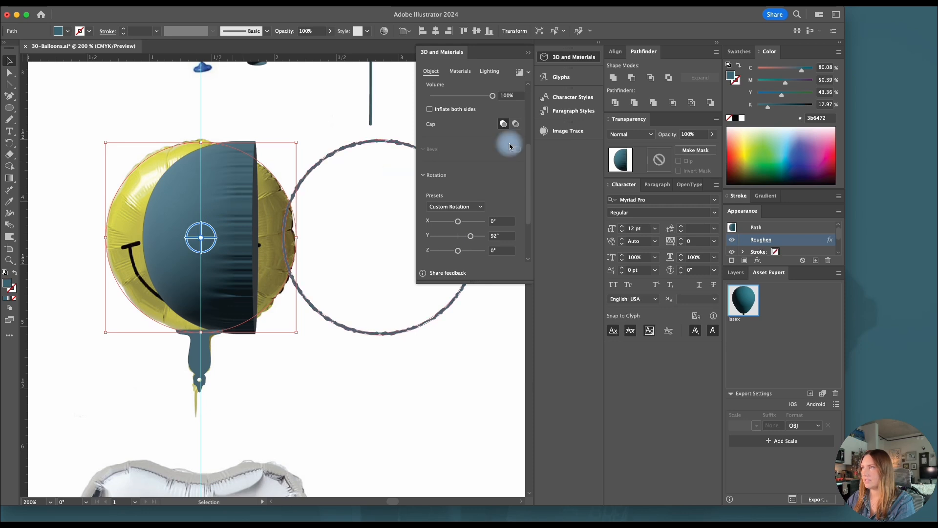
left_click(430, 111)
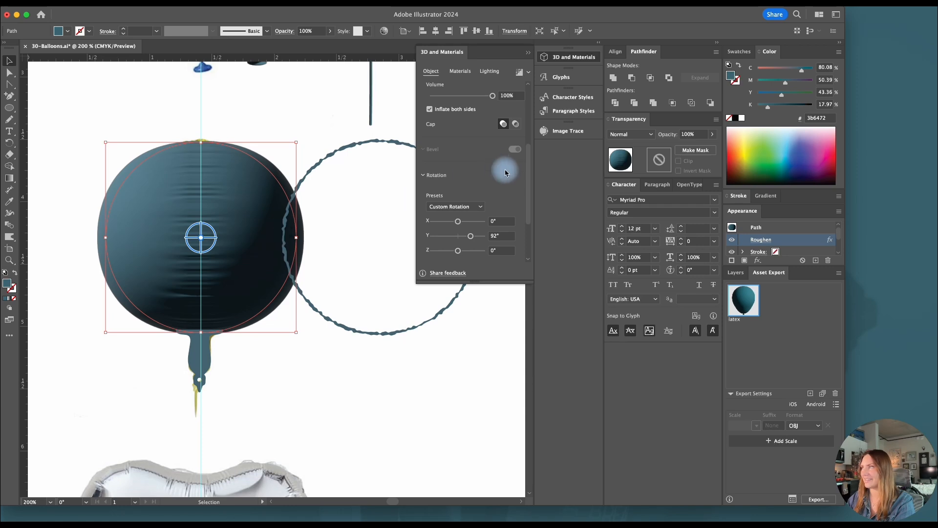
Set the inflated body's depth to 0 px and volume to 55%, and rotate it to 3° around Y
left_click_drag(528, 178, 530, 125)
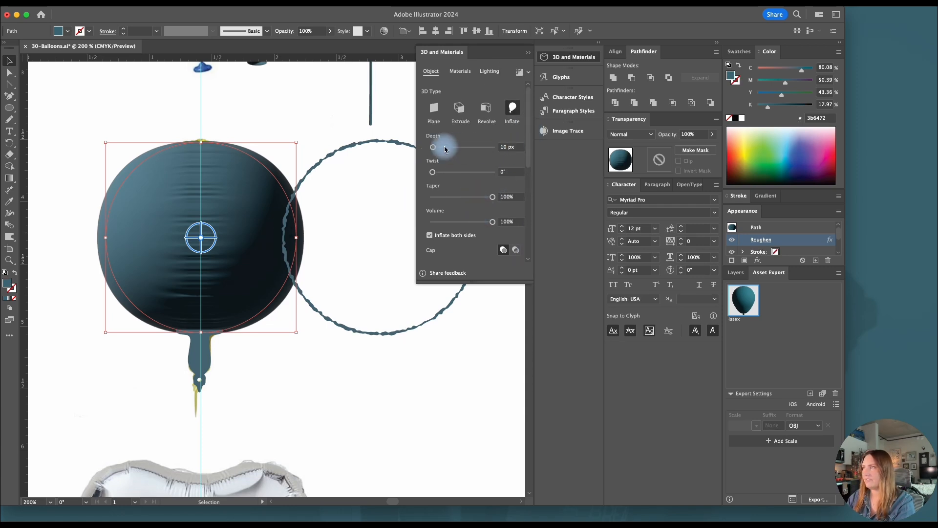
left_click_drag(434, 147, 430, 147)
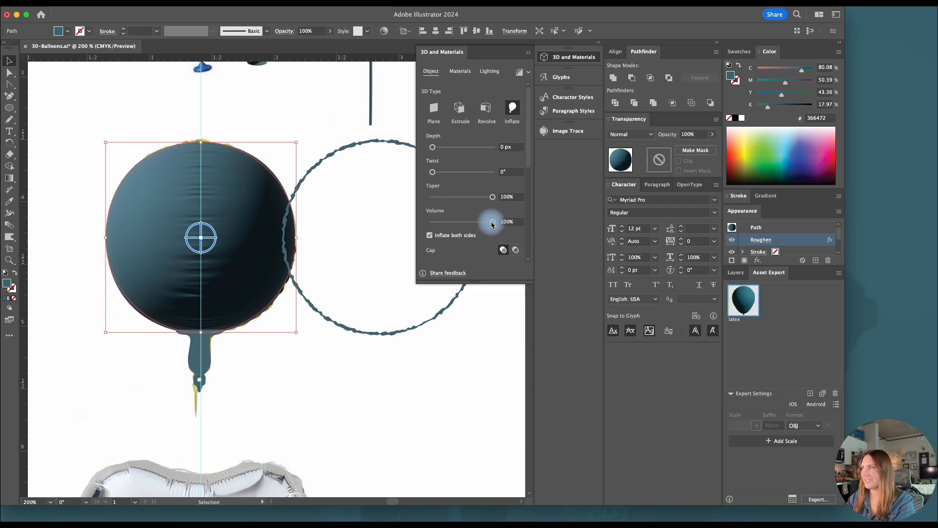
left_click_drag(493, 221, 465, 224)
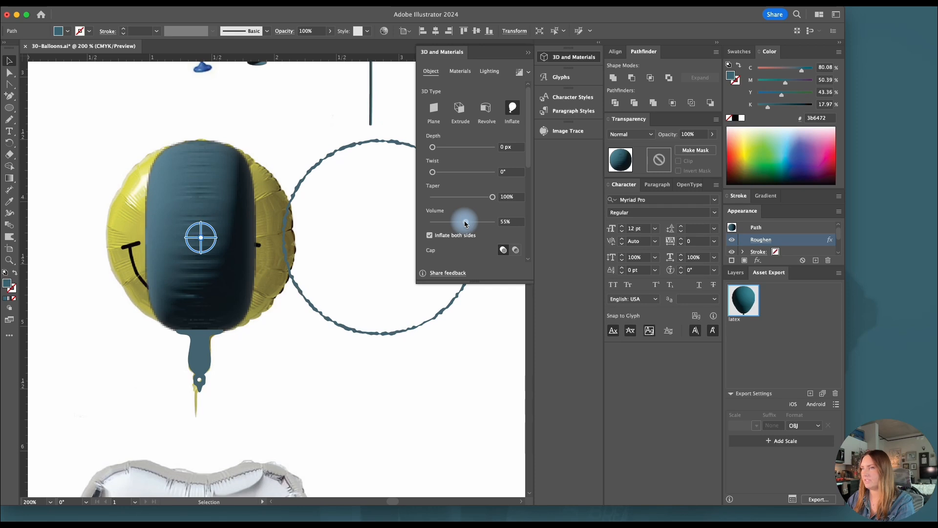
left_click_drag(528, 158, 528, 227)
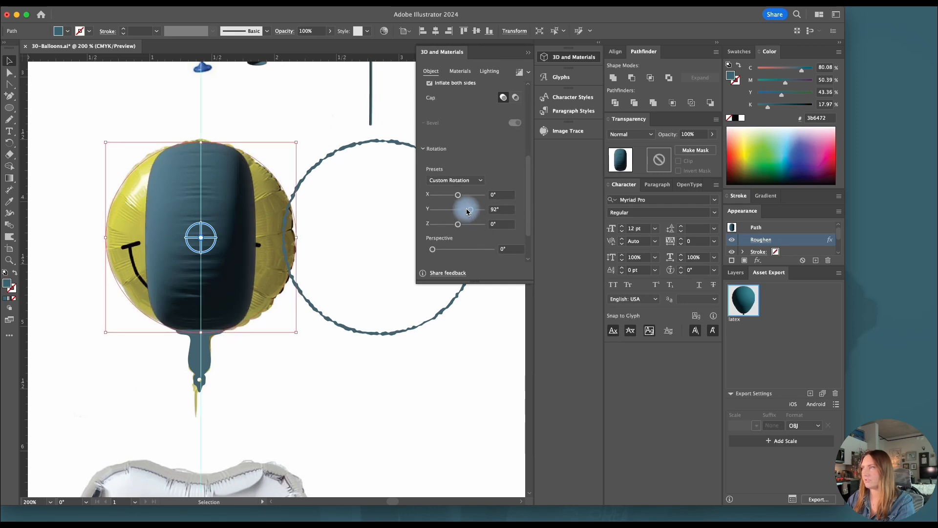
left_click_drag(467, 211, 459, 212)
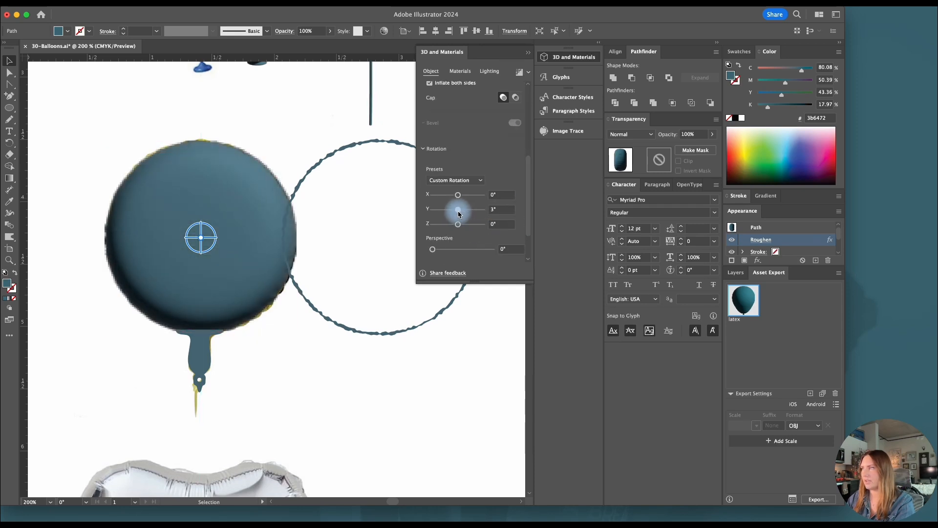
Extrude the thin seam ring in 3D and give it a Round bevel
left_click(343, 326)
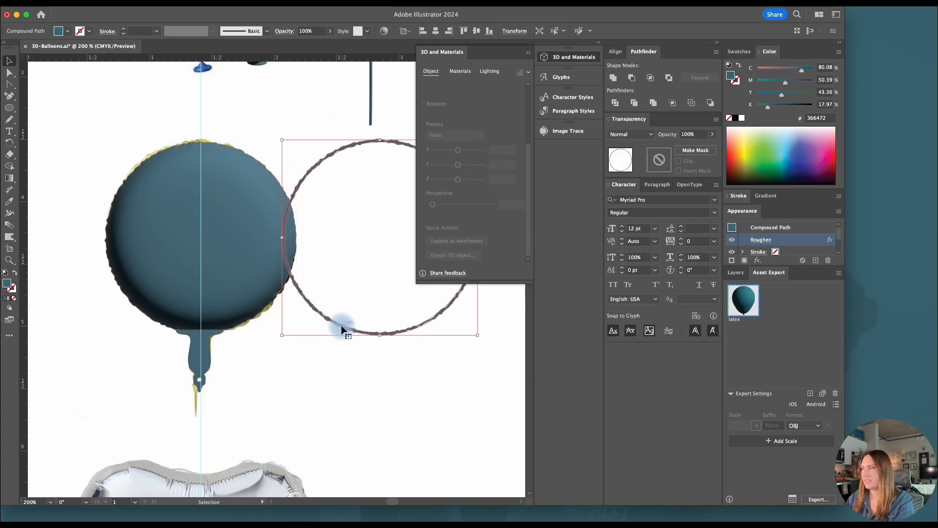
left_click_drag(530, 178, 528, 98)
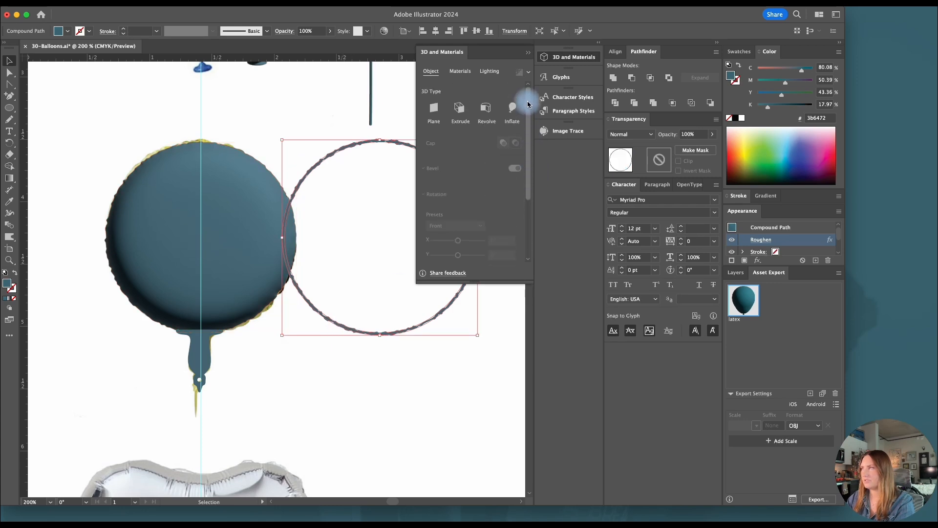
left_click(457, 111)
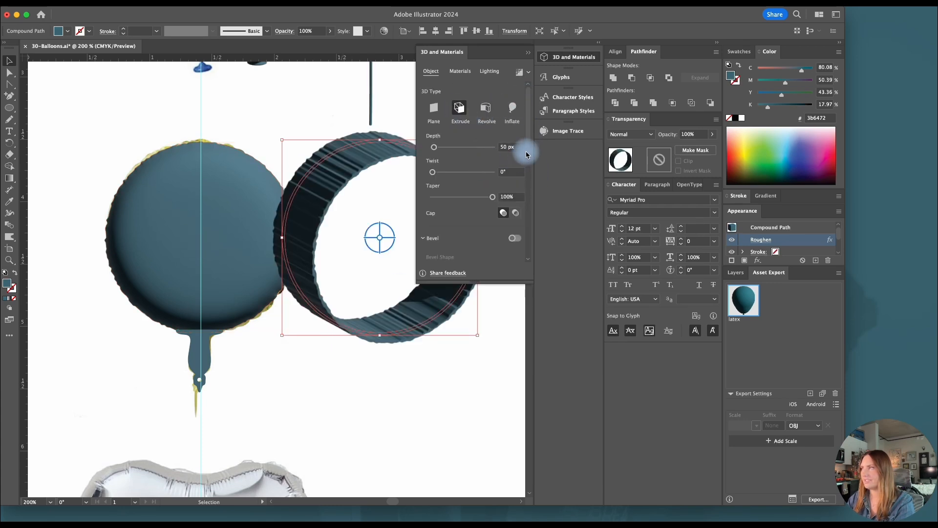
left_click_drag(526, 147, 508, 169)
left_click(514, 166)
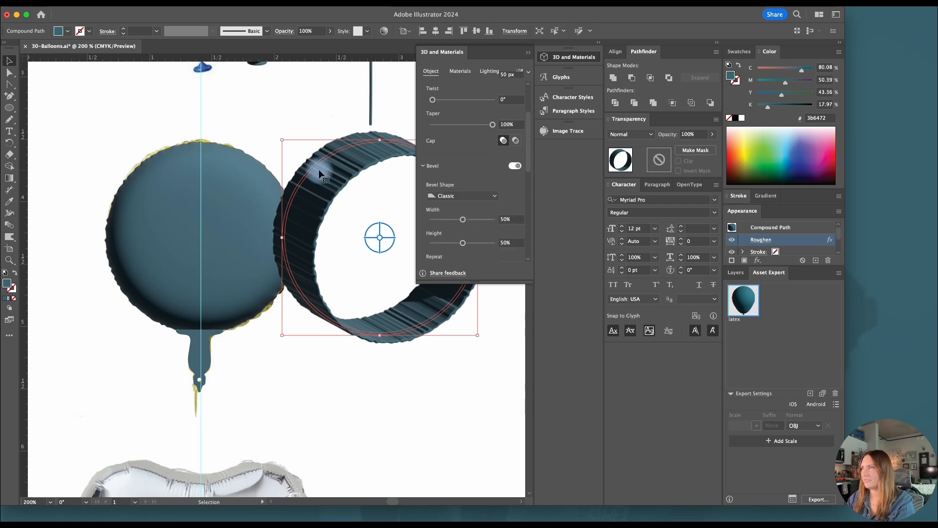
left_click(450, 199)
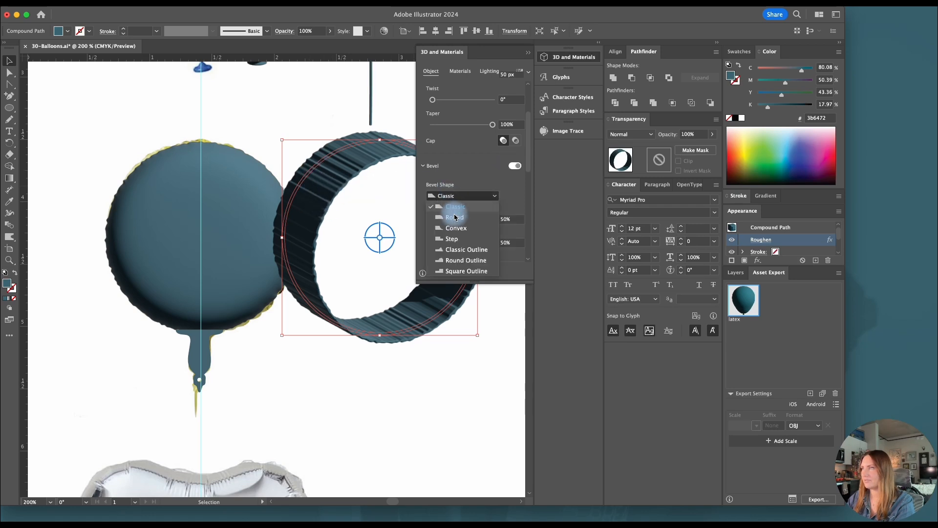
left_click(457, 217)
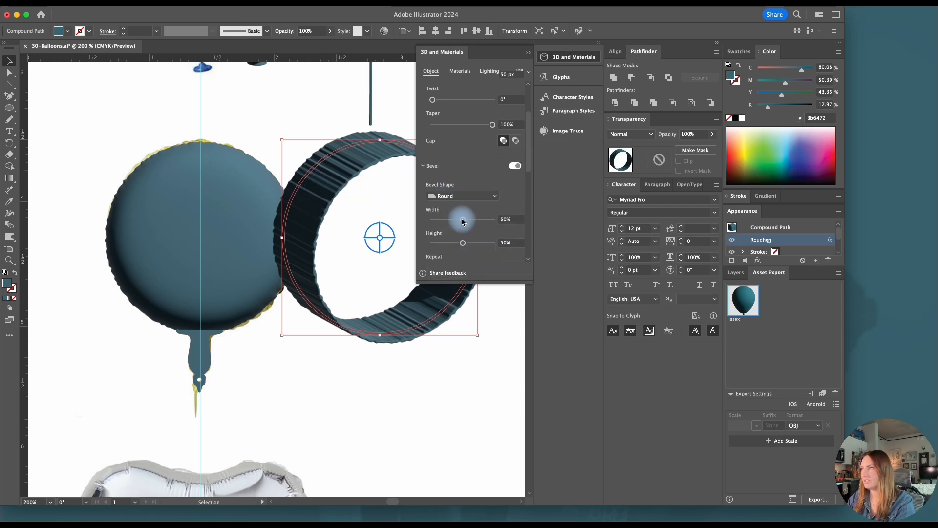
Set the ring's bevel to 59% width and 65% height, and its extrusion depth to 0 px
left_click_drag(463, 222, 472, 244)
left_click_drag(448, 221, 468, 221)
left_click_drag(528, 145, 528, 104)
left_click_drag(437, 150, 429, 149)
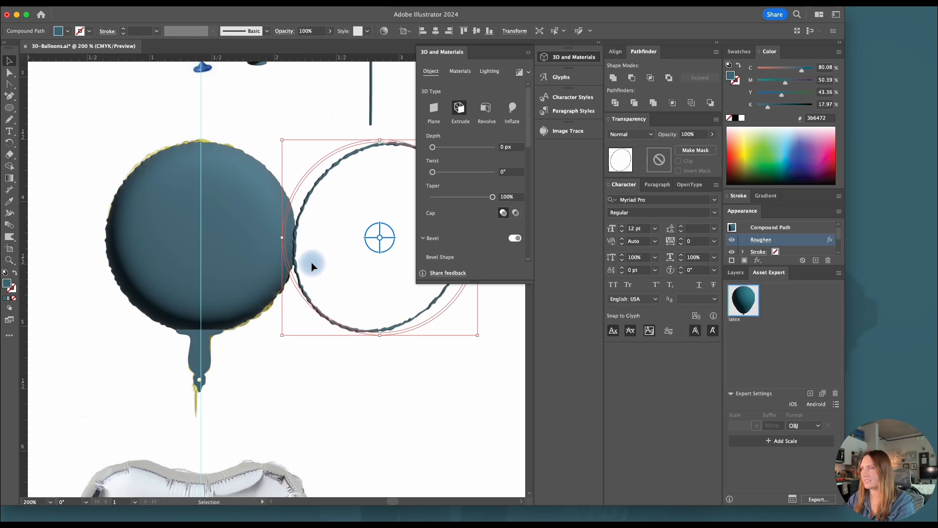
Extrude the balloon's tail in 3D with a depth of 0 px and a Round bevel
left_click(206, 359)
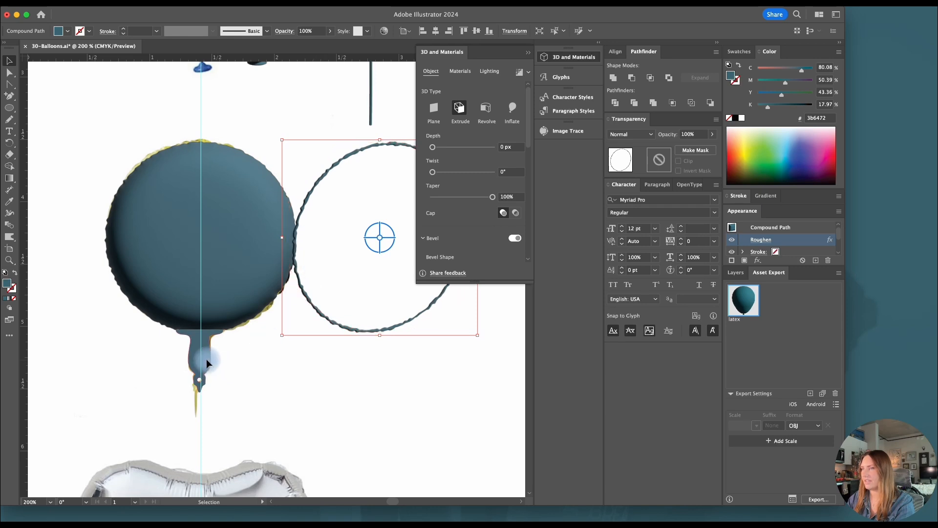
left_click(459, 109)
left_click_drag(528, 139, 529, 149)
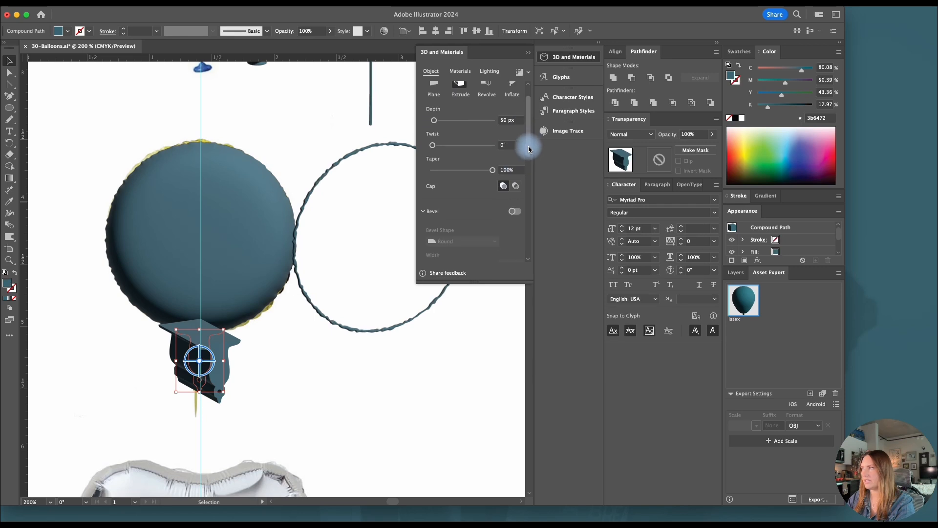
left_click_drag(434, 120, 427, 119)
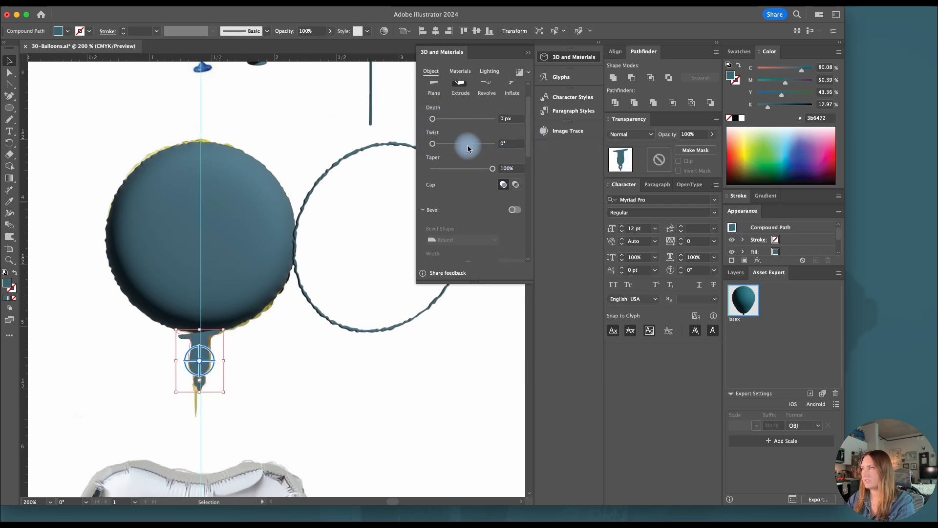
left_click(511, 210)
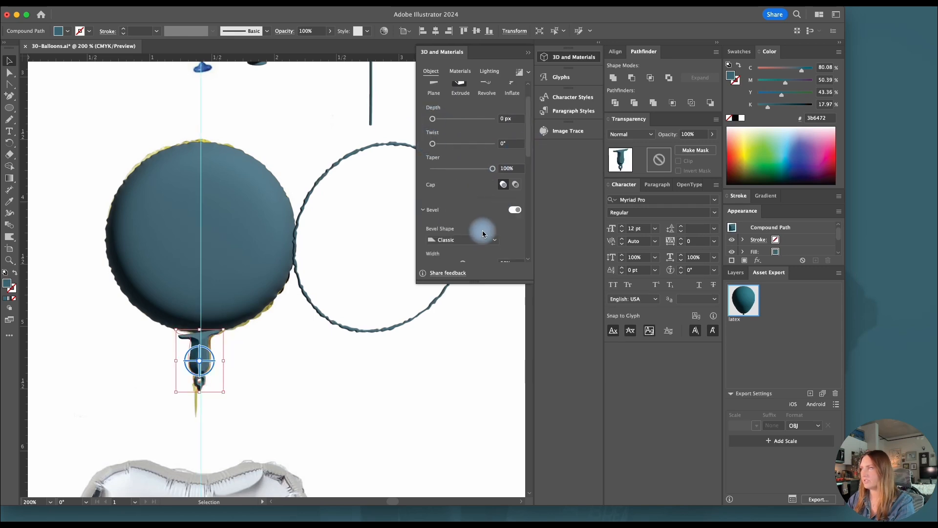
left_click(483, 239)
left_click(443, 250)
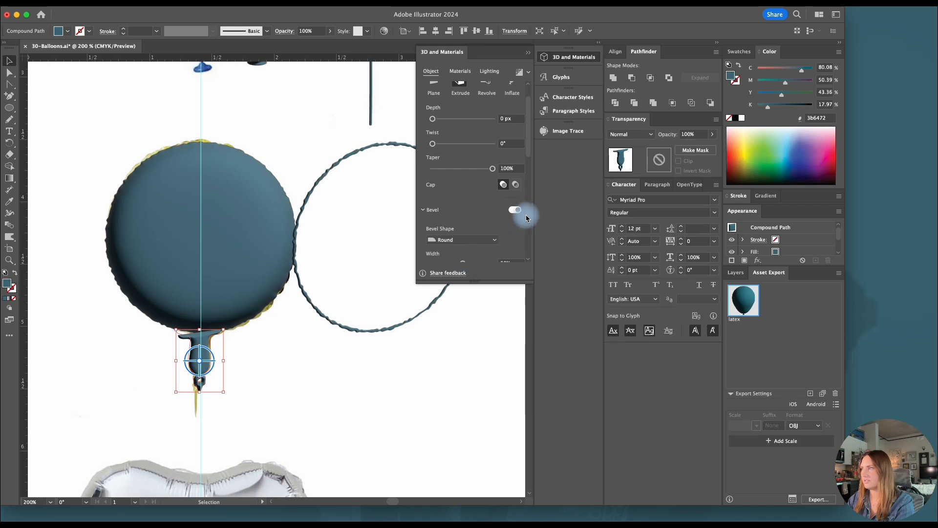
Set the tail's bevel to 23% width and 20% height
left_click_drag(527, 152, 527, 179)
left_click_drag(462, 184, 446, 210)
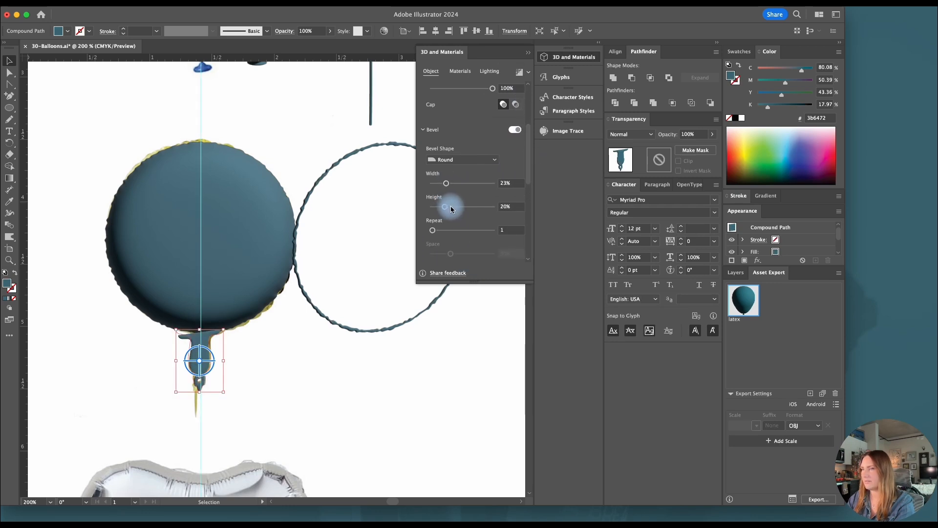
scroll(461, 198, "down", 3)
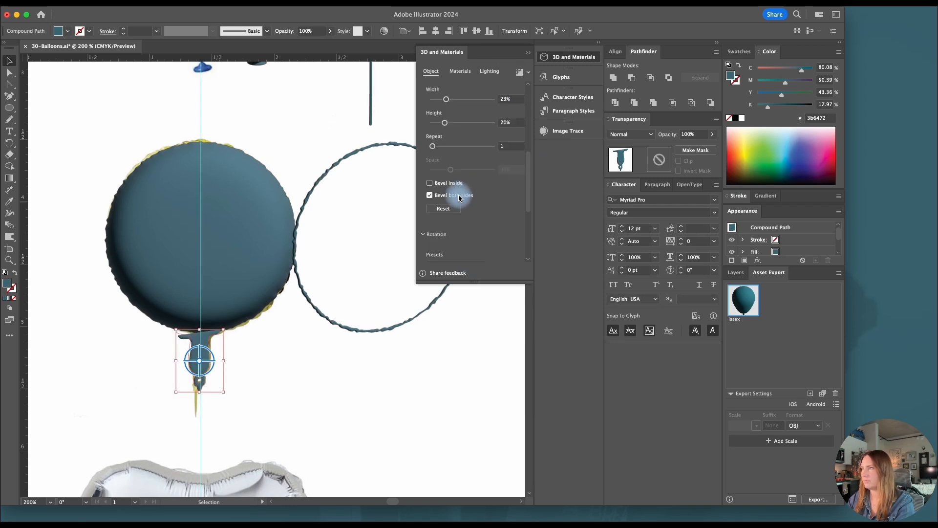
Enable beveling on both sides for the seam ring, and freely rotate the tail's 3D shape slightly
left_click(350, 325)
left_click(444, 209)
left_click(434, 195)
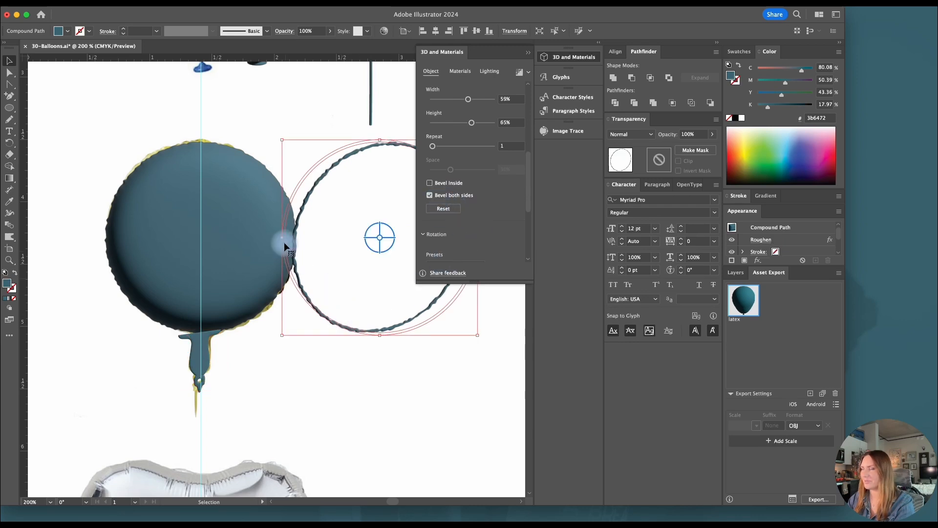
left_click(200, 366)
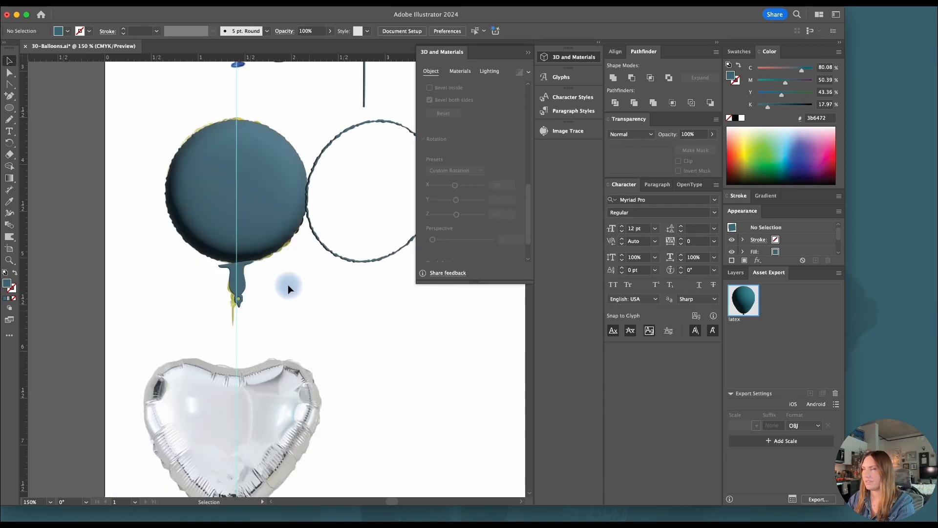
scroll(283, 266, "up", 3)
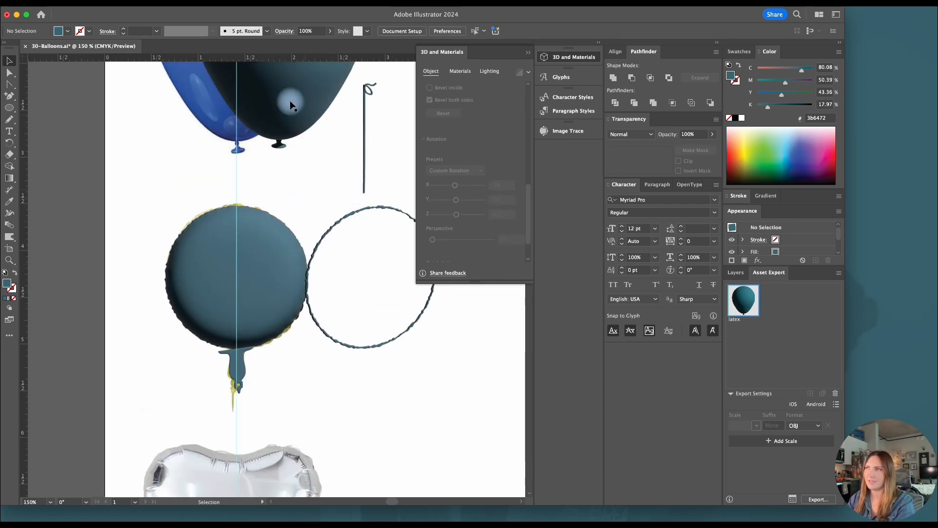
scroll(351, 259, "down", 2)
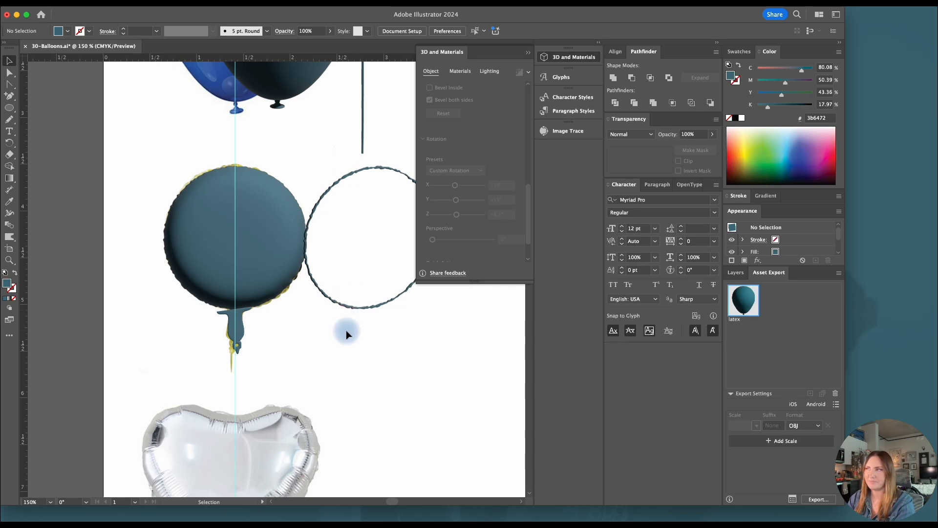
Build a heart from circles and a lower point over the silver heart balloon photo and unite the parts into one shape
scroll(333, 317, "down", 5)
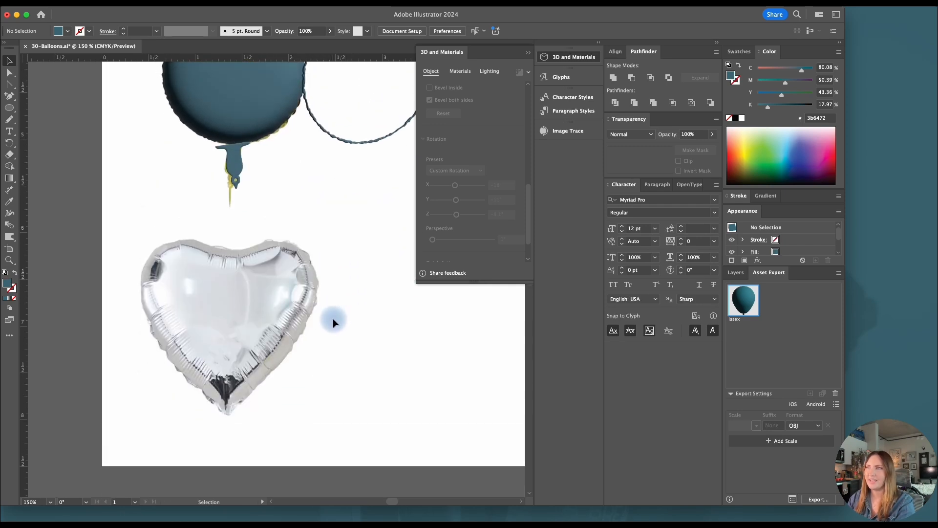
scroll(273, 221, "up", 1)
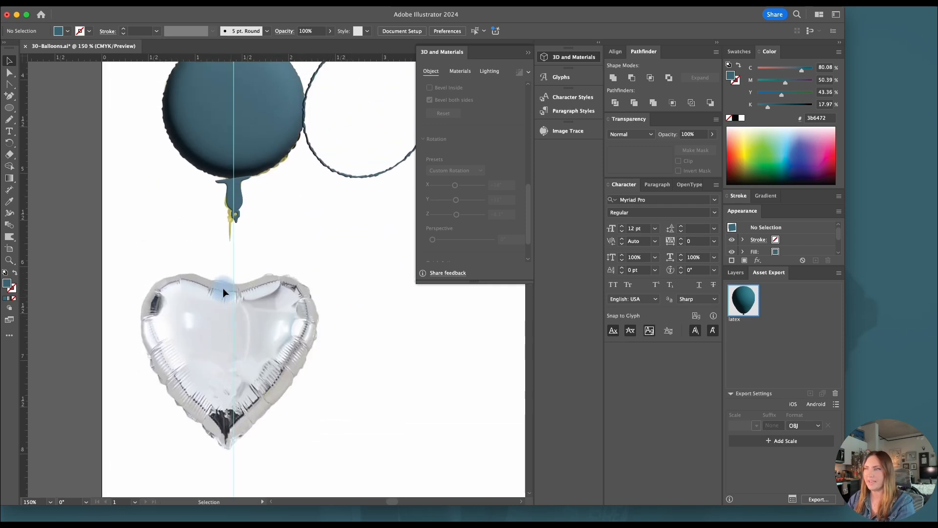
scroll(254, 152, "up", 1)
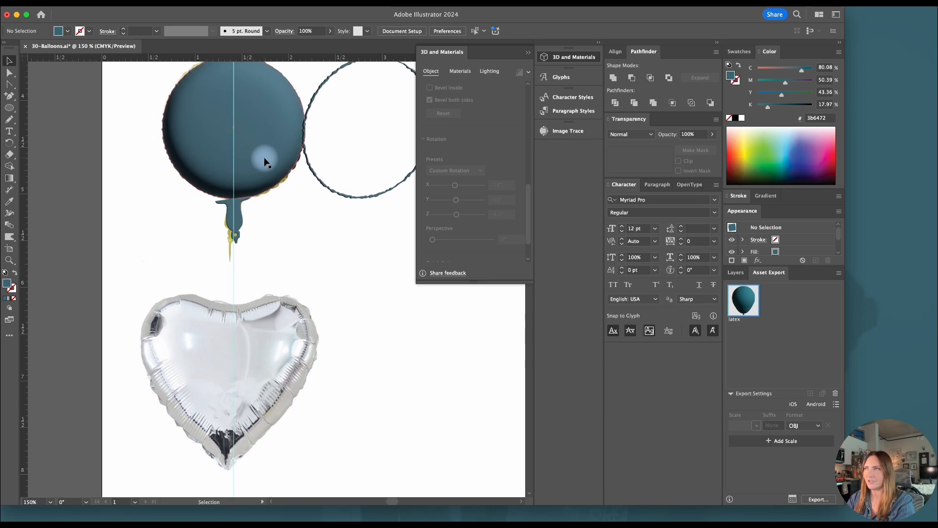
scroll(304, 354, "down", 1)
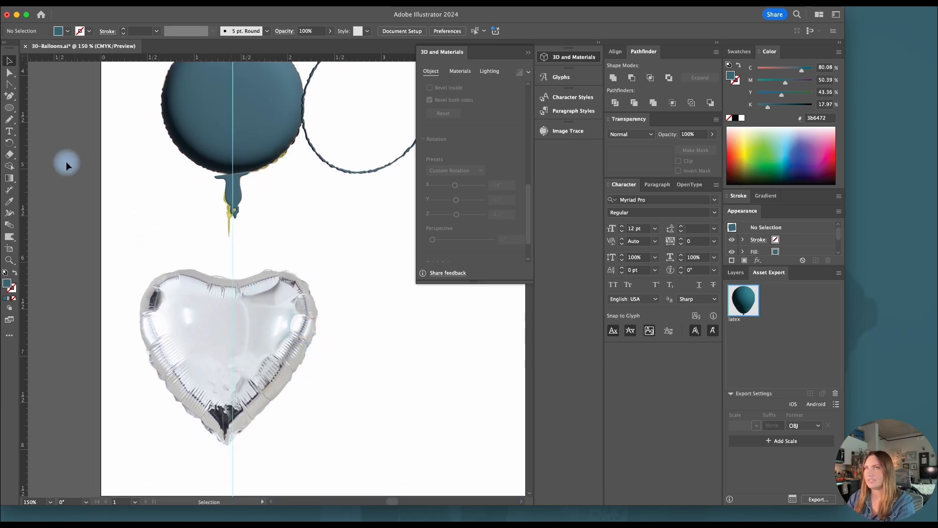
key("l")
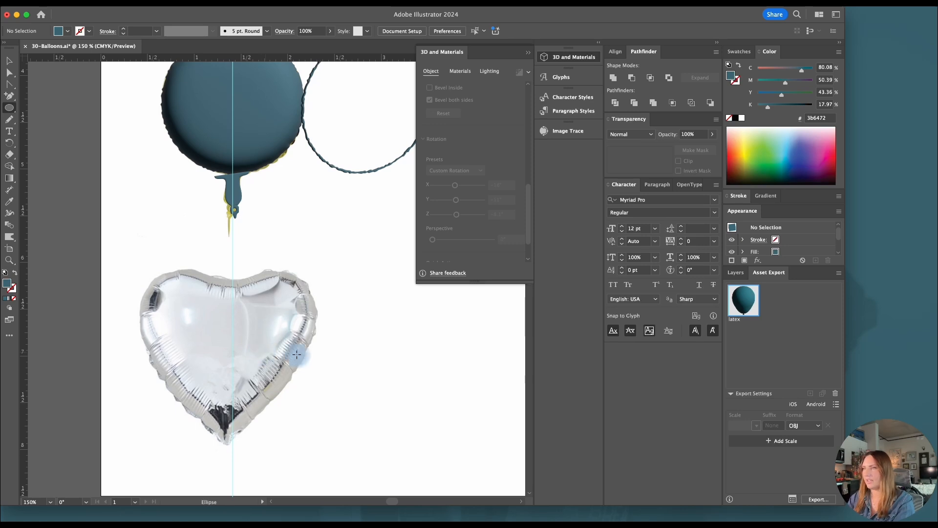
left_click_drag(267, 312, 227, 445)
key("v")
left_click(274, 337, "shift")
left_click(613, 78)
Delete the extra anchor points left by the circles on the heart's two lower sides
key("a")
key("minus")
left_click(268, 365)
left_click(186, 365)
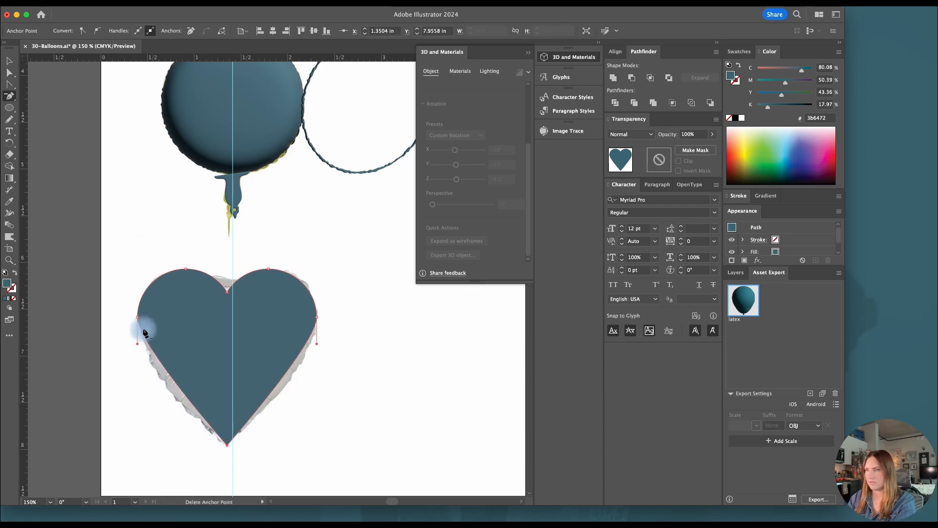
Bow the heart's lower sides outward and round its top notch and bottom tip to follow the balloon photo
left_click_drag(316, 344, 312, 373)
left_click(227, 292)
left_click_drag(228, 282, 227, 261)
left_click(227, 445)
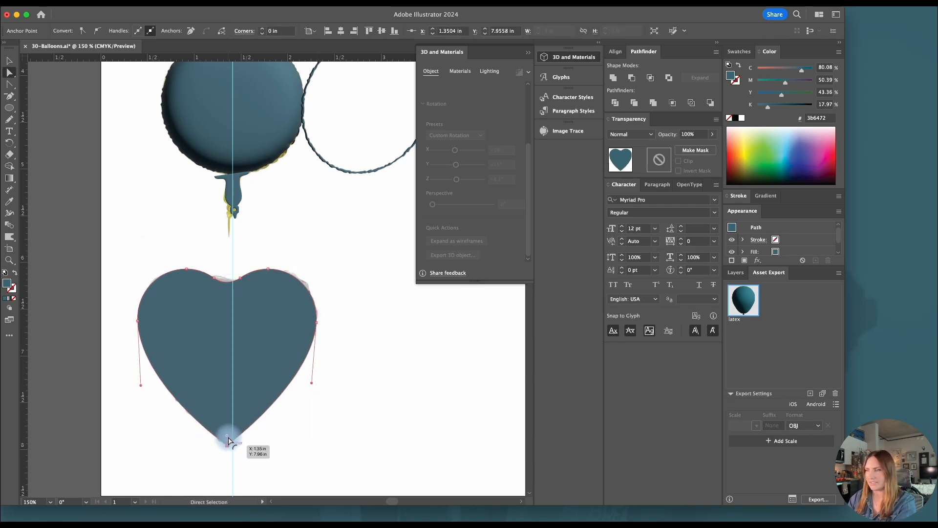
left_click_drag(228, 437, 229, 430)
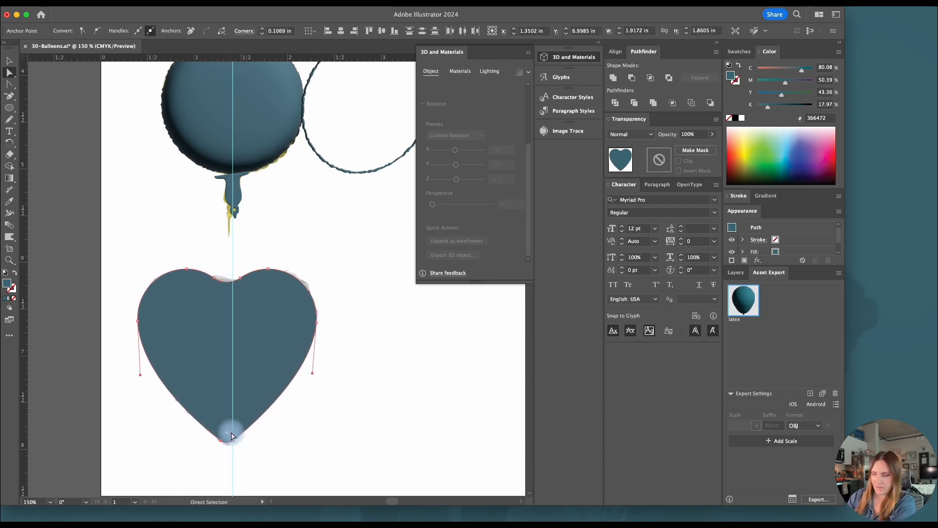
Apply the last-used Roughen effect to the heart shape
key("v")
left_click(218, 3)
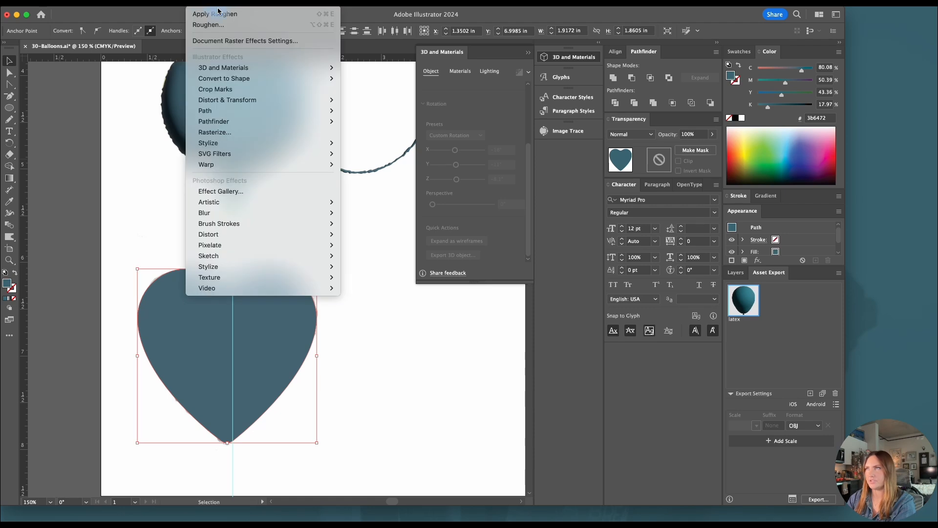
left_click(220, 14)
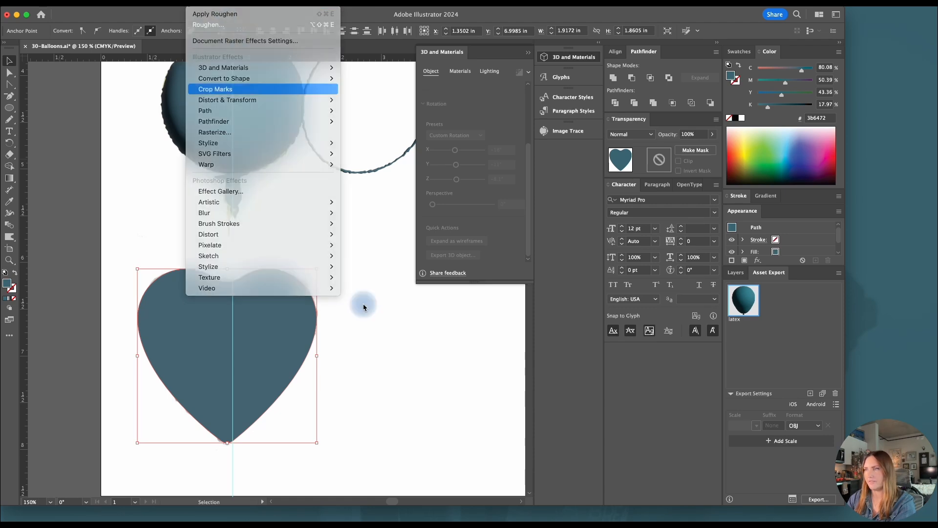
left_click(324, 341)
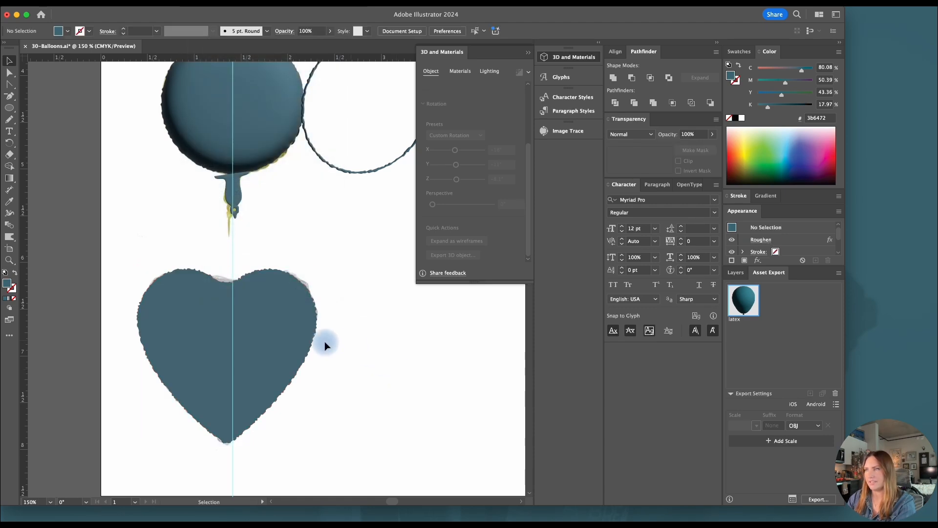
Give the heart the Inflate 3D type and inflate it on both sides
left_click(188, 332)
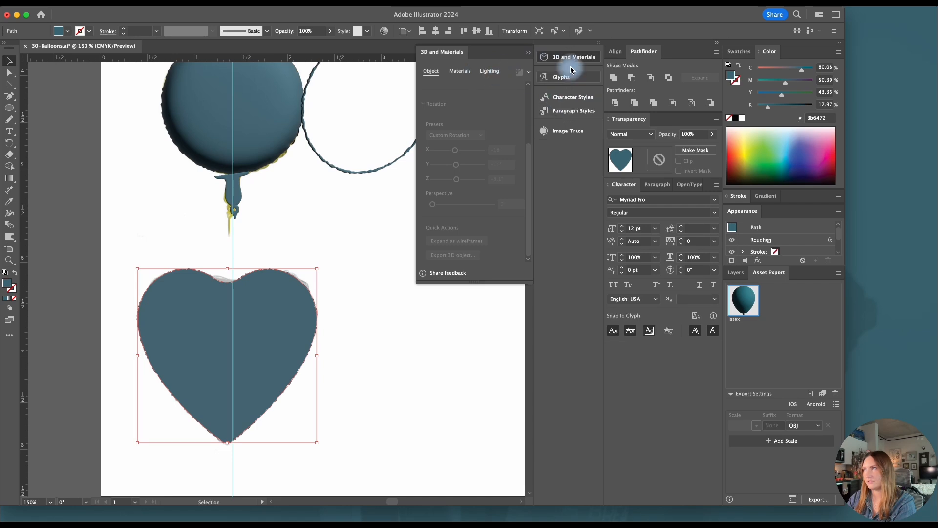
left_click_drag(529, 166, 529, 109)
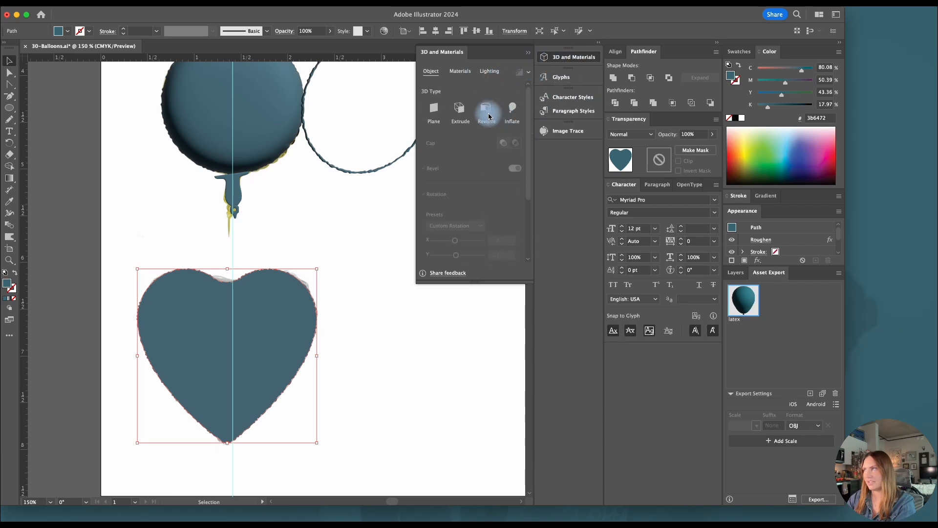
left_click(513, 109)
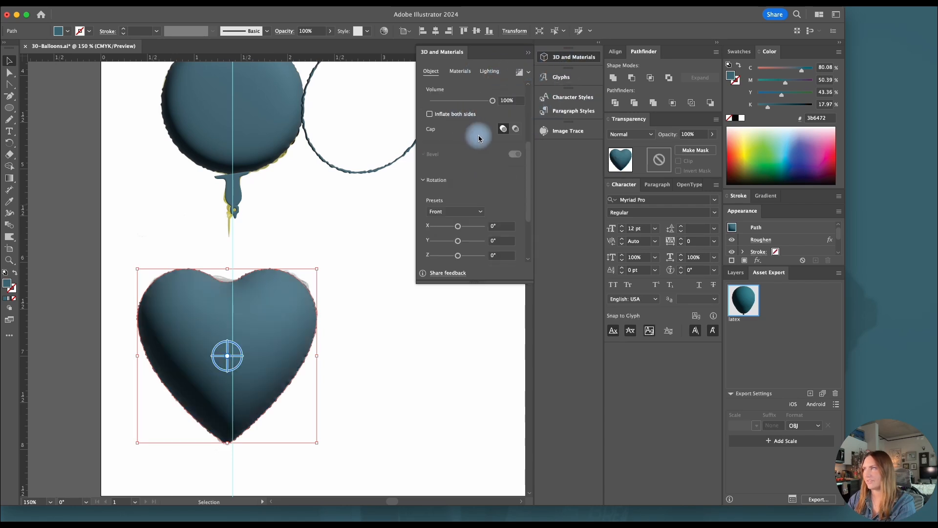
left_click_drag(528, 127, 528, 91)
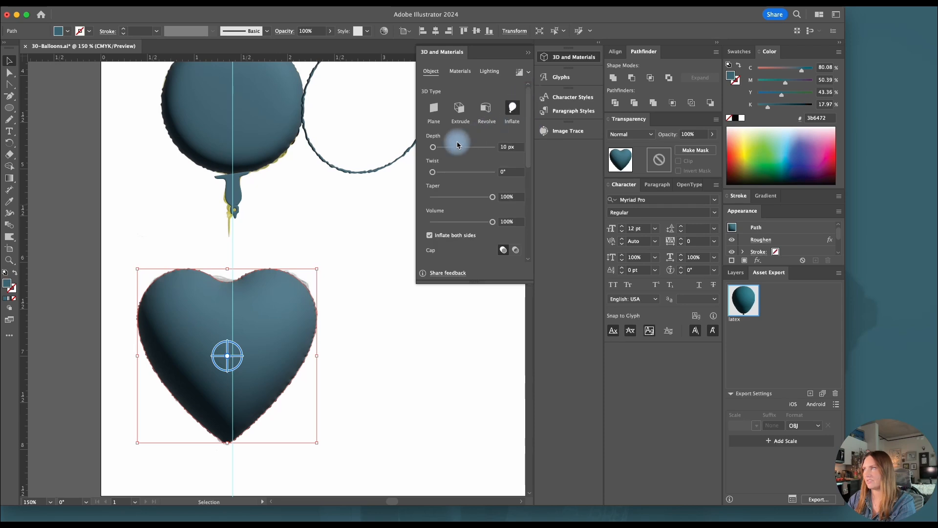
Set the inflated heart's depth to 0 px and volume to 52%, and rotate it 2° around Y
left_click_drag(434, 147, 422, 148)
left_click_drag(477, 222, 465, 225)
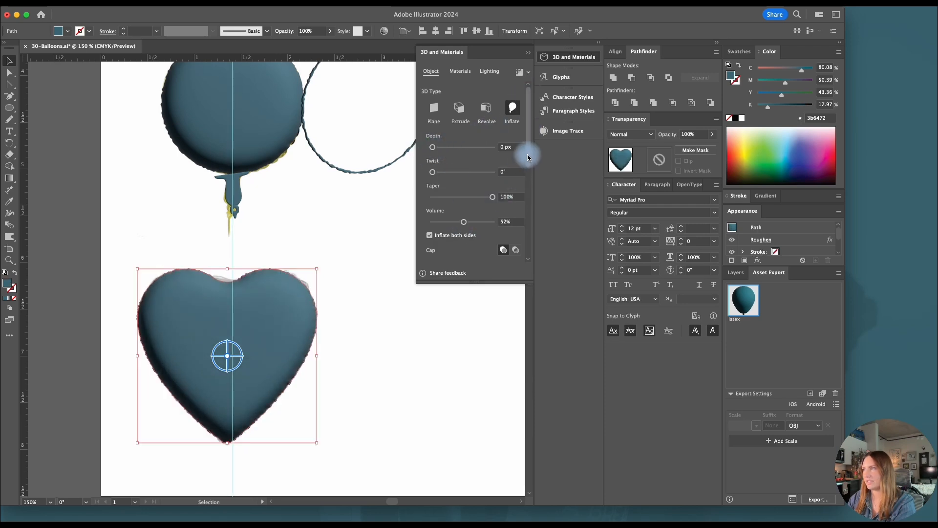
left_click_drag(528, 153, 528, 216)
mouse_move(458, 223)
left_mouse_down()
mouse_move(483, 222)
mouse_move(458, 223)
left_mouse_up()
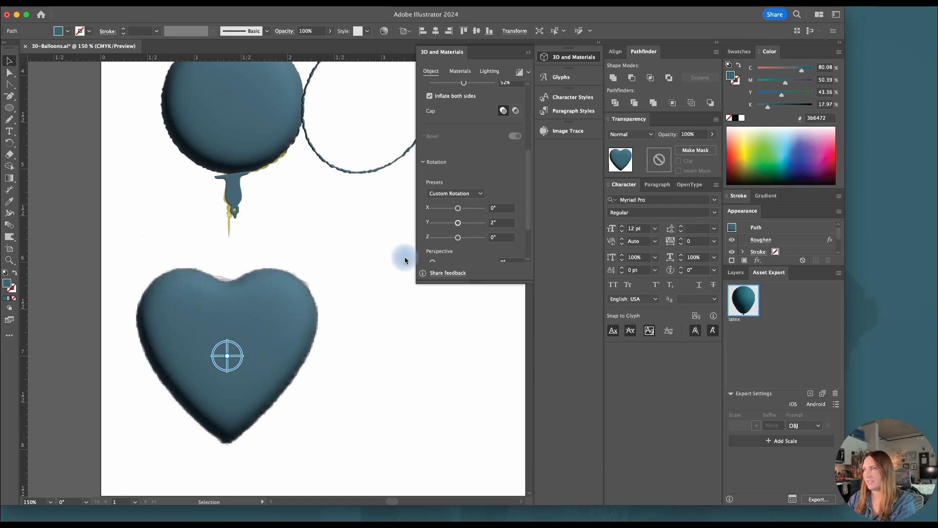
Duplicate the heart beside the original and offset the copy's path by 0.02 in
left_click_drag(188, 313, 349, 318)
scroll(349, 318, "right", 3)
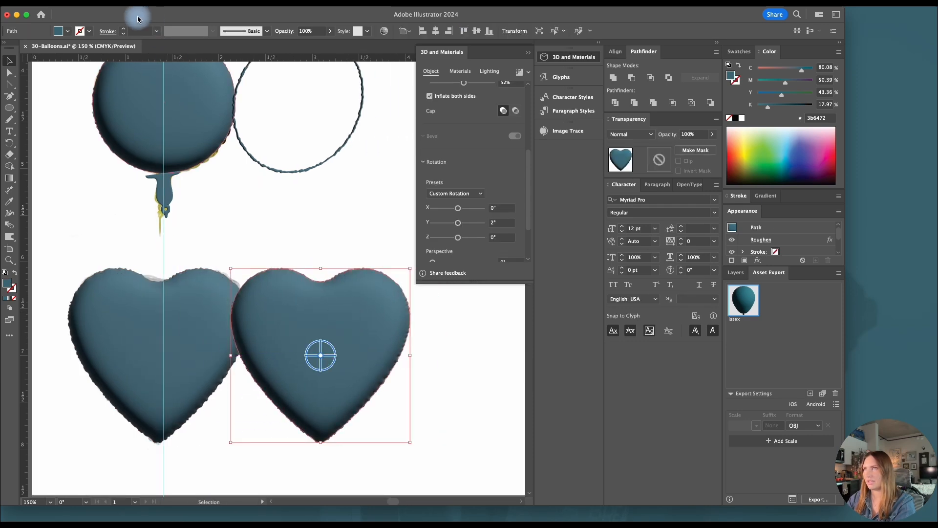
left_click(122, 2)
mouse_move(205, 267)
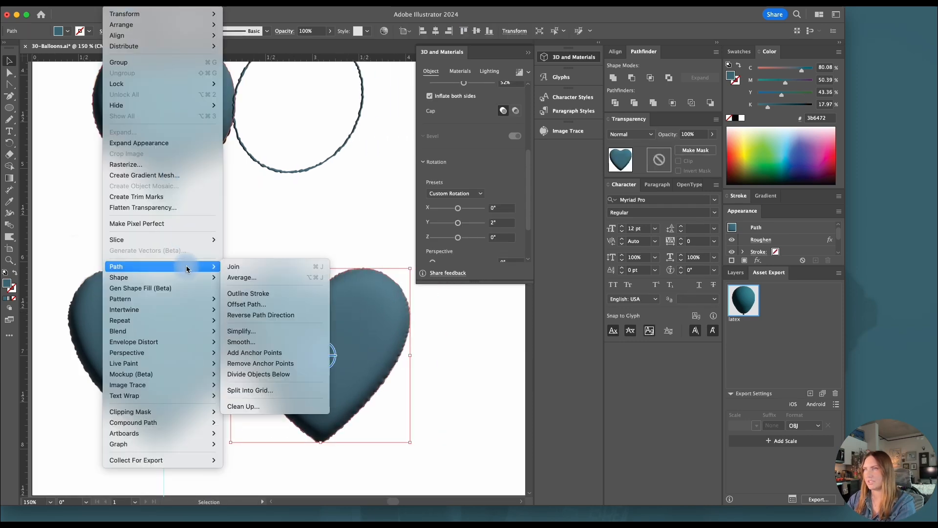
left_click(243, 303)
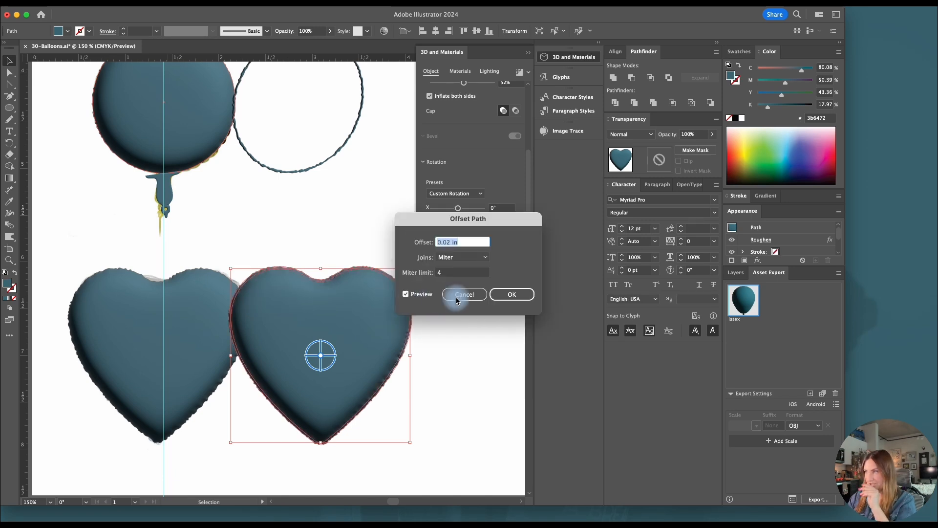
left_click(516, 294)
Subtract the front copied heart from its offset version to leave a thin outline, and set that outline's 3D type to Extrude
left_click_drag(461, 325, 362, 352)
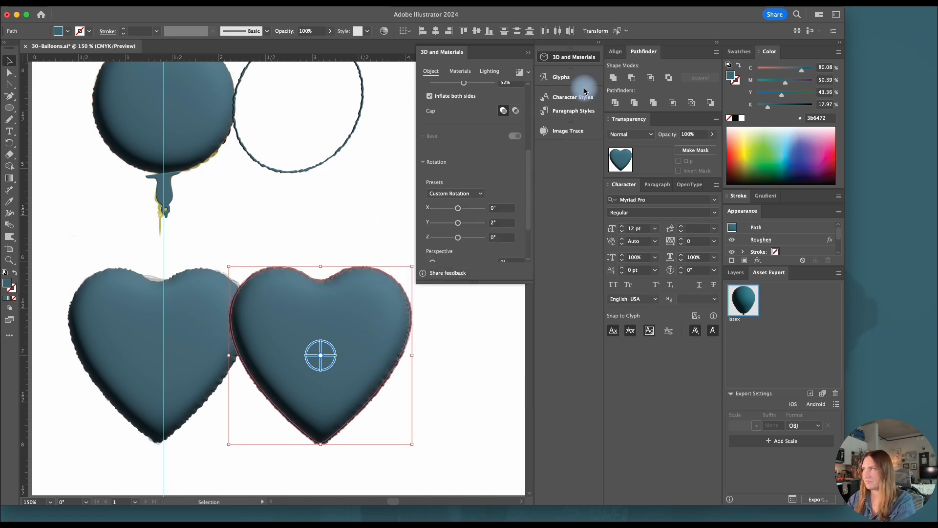
left_click(632, 77)
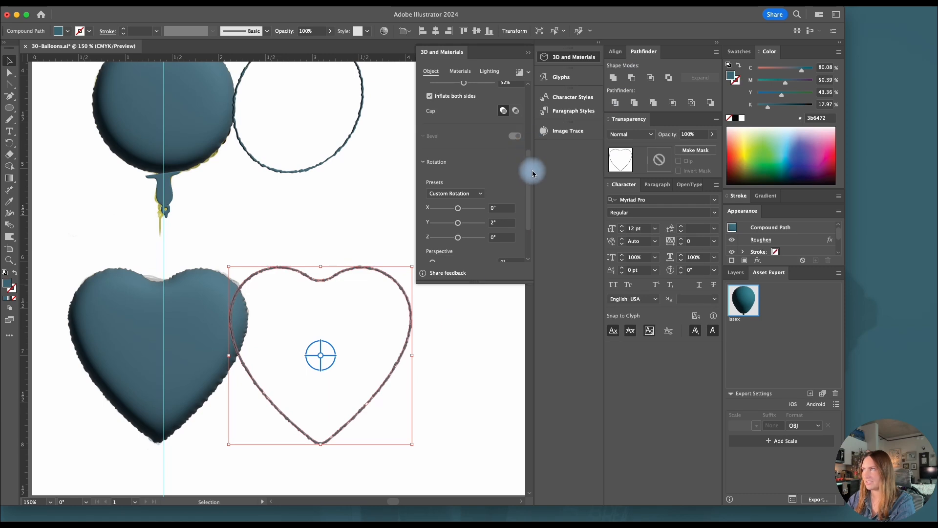
scroll(532, 168, "up", 5)
left_click(459, 111)
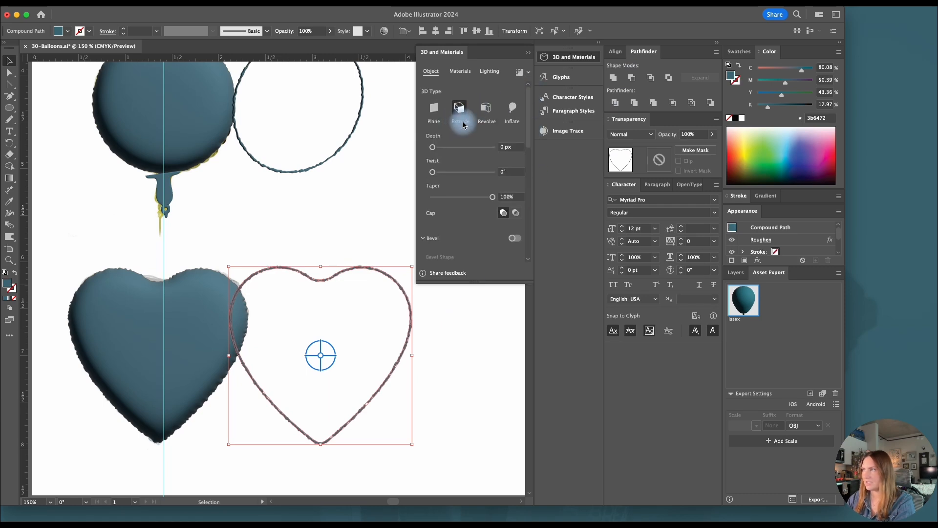
Enable a Round bevel on both sides of the heart outline, then deselect it
scroll(528, 143, "down", 5)
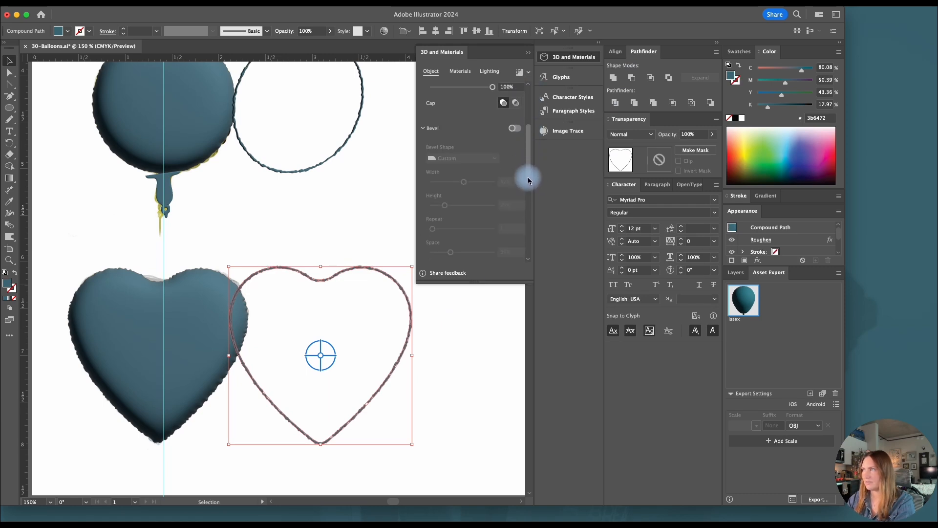
left_click(515, 131)
left_click(483, 162)
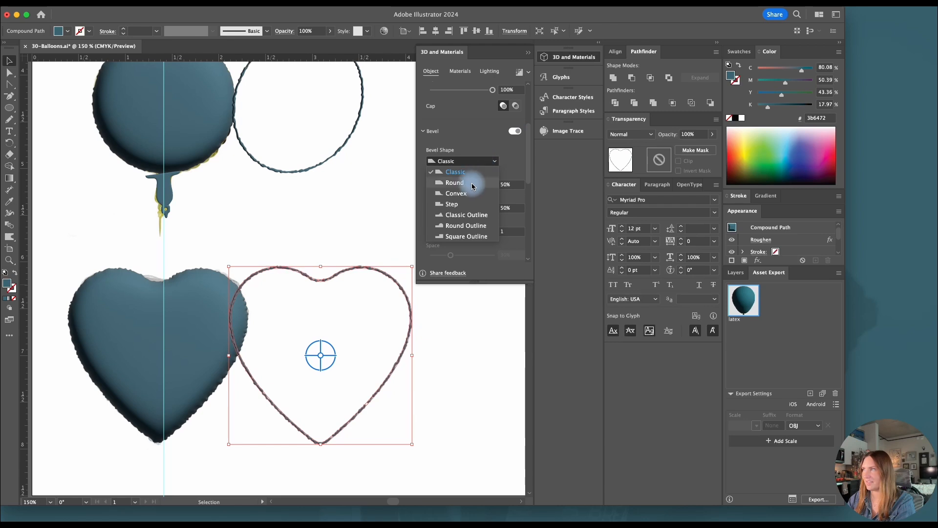
left_click(470, 183)
scroll(528, 163, "down", 1)
scroll(529, 162, "down", 5)
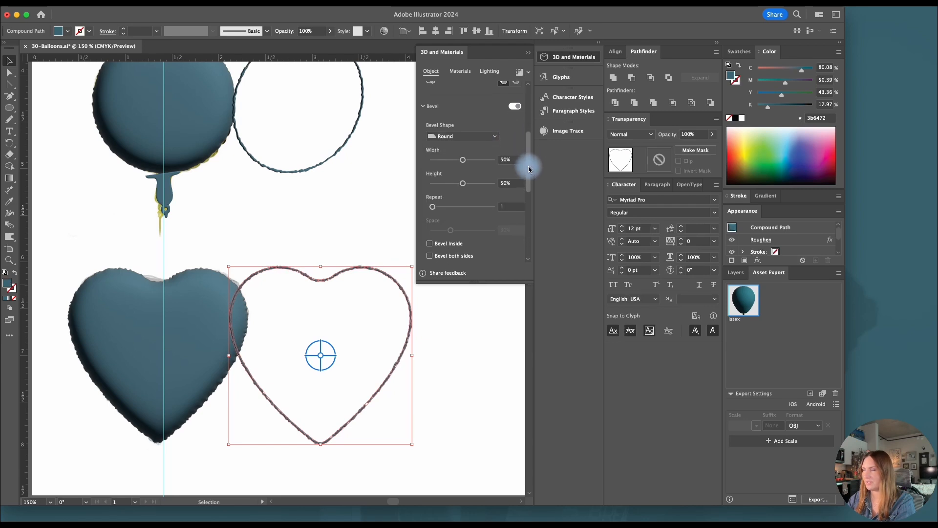
left_click(324, 227)
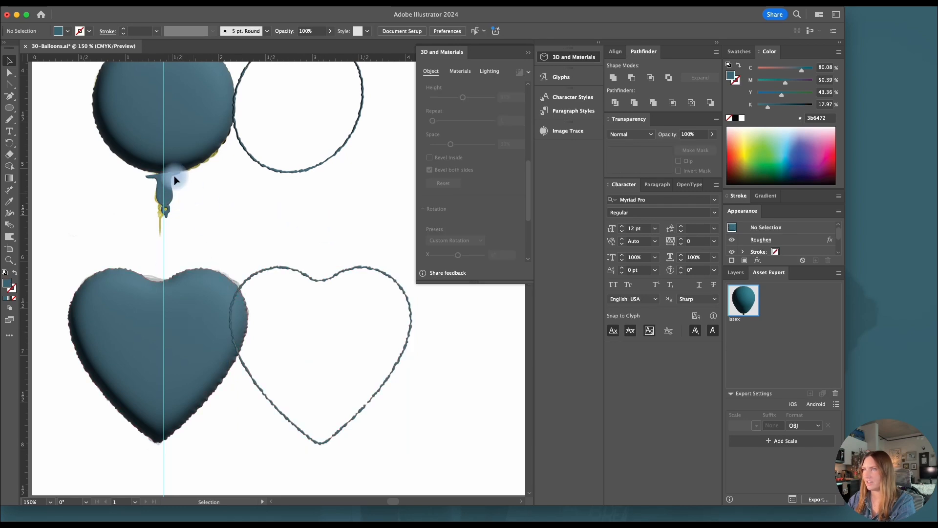
Select the foil balloon's body, ring and tail together with both heart pieces and collect them for export as multiple assets
scroll(275, 243, "down", 2)
scroll(277, 242, "up", 4)
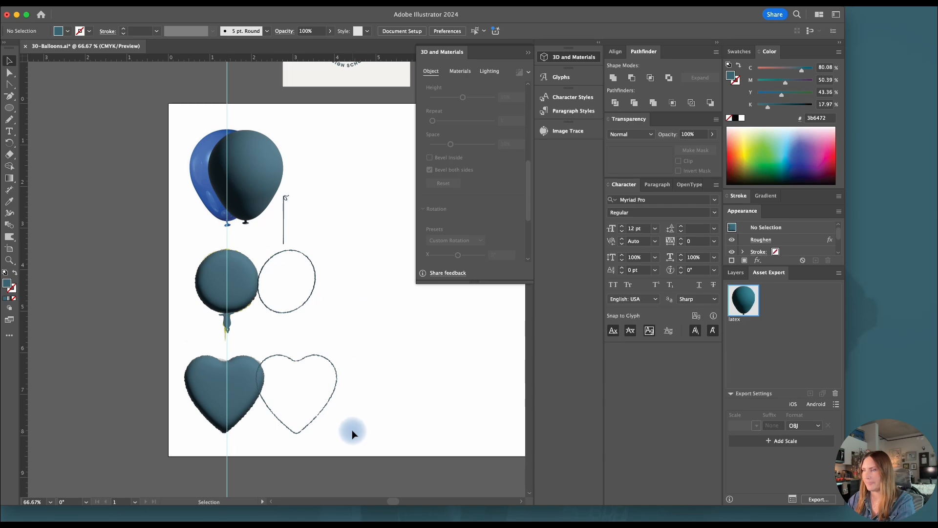
scroll(363, 433, "up", 1)
left_click_drag(363, 433, 113, 214)
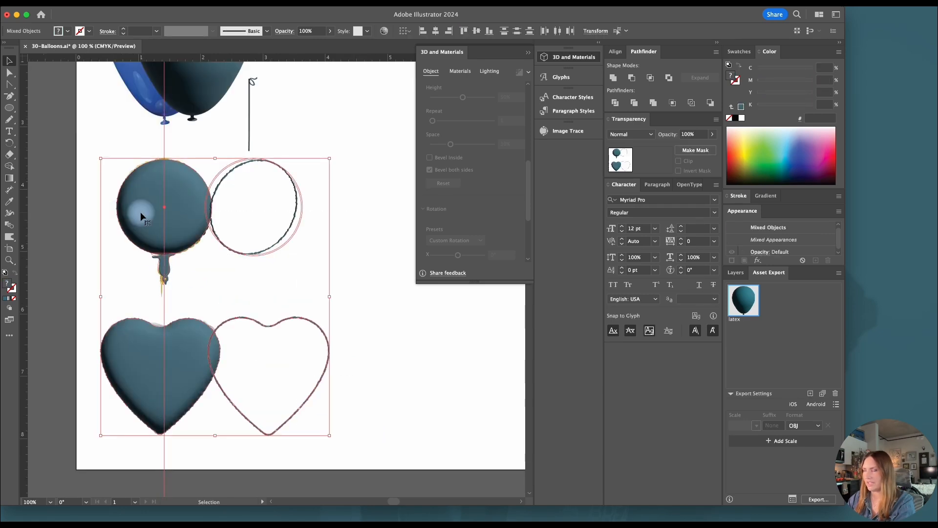
right_click(139, 212)
mouse_move(218, 471)
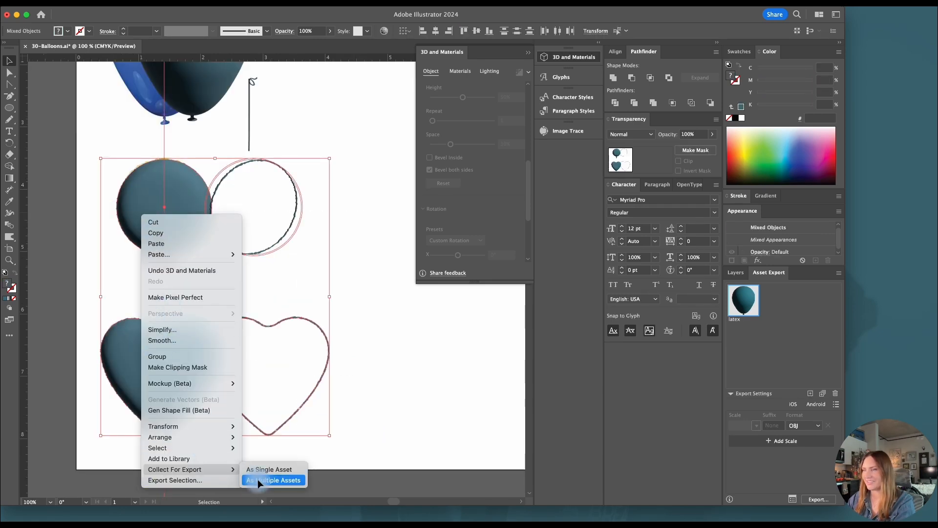
left_click(257, 479)
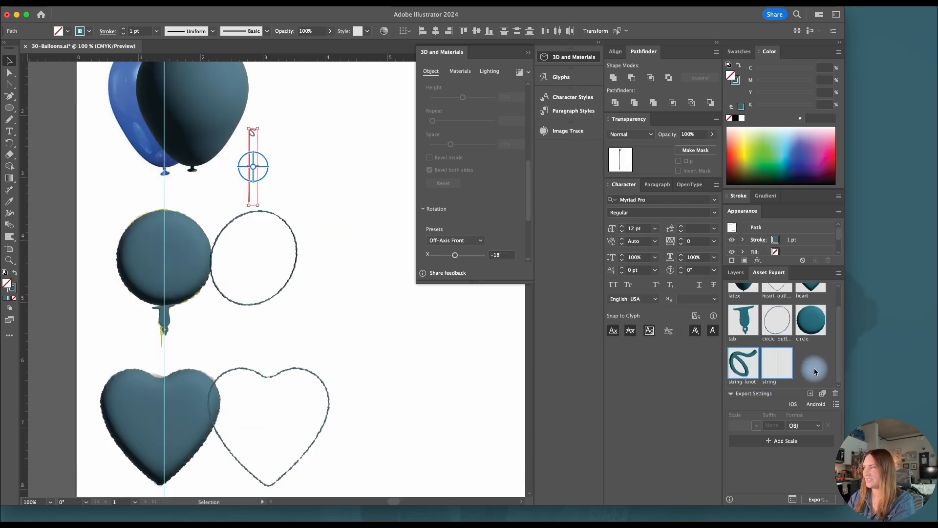
Select all the collected assets from string to latex and export them as OBJ files
left_click(771, 368)
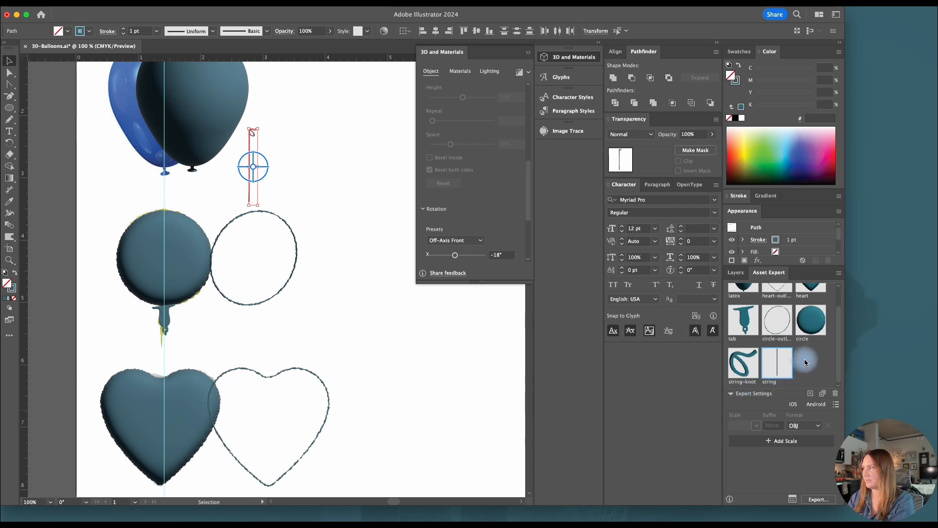
left_click_drag(839, 351, 837, 328)
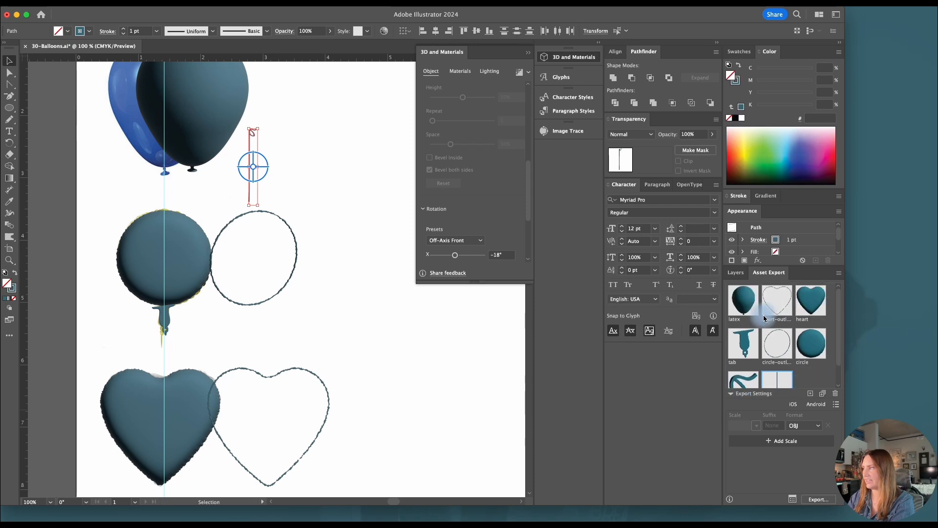
left_click(736, 304, "shift")
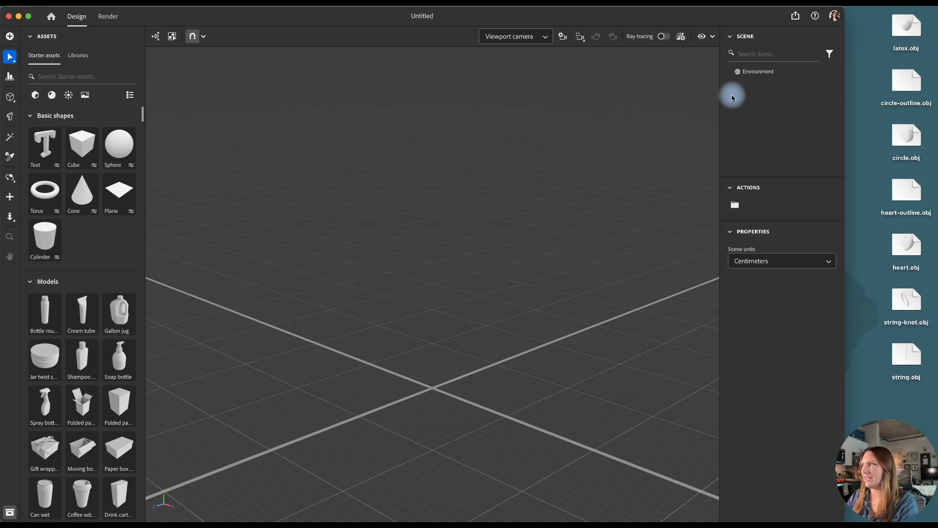
Switch to Adobe Substance 3D Stager and set the new scene's environment background to white
left_click(573, 311)
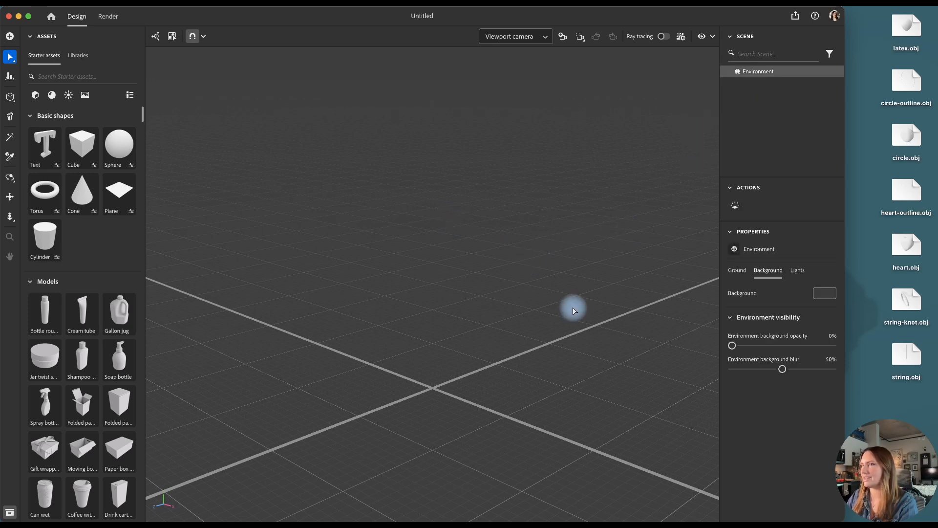
left_click(831, 300)
left_click_drag(723, 257, 654, 205)
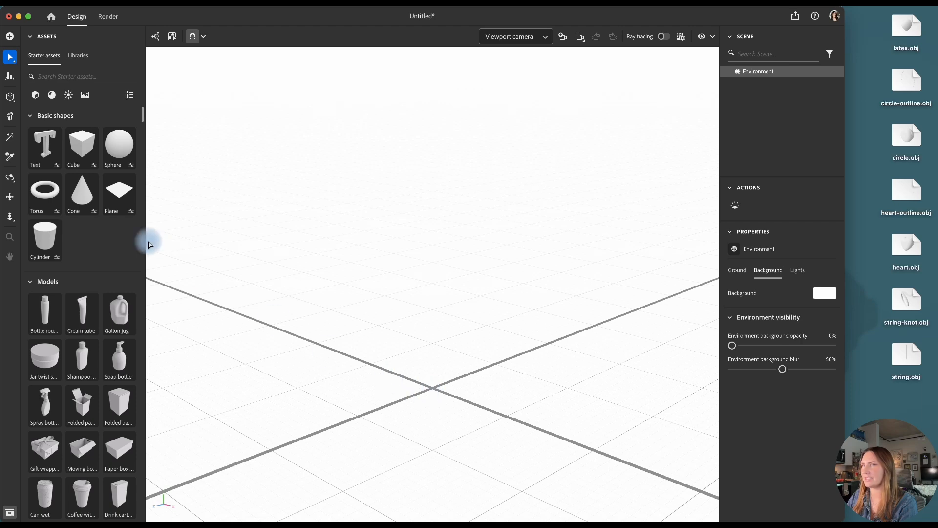
Add a camera that faces the scene head-on from slightly above the ground grid
left_click(10, 177)
left_click_drag(512, 414, 459, 381)
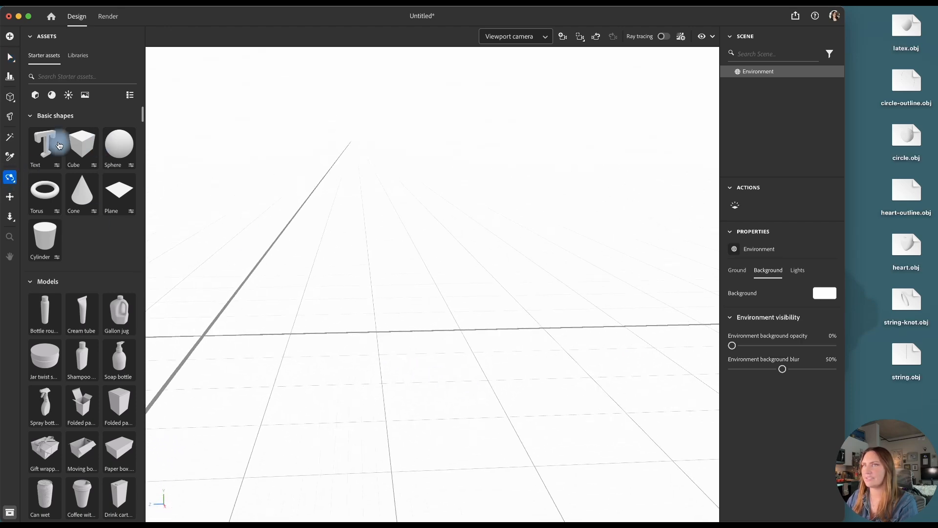
left_click(10, 196)
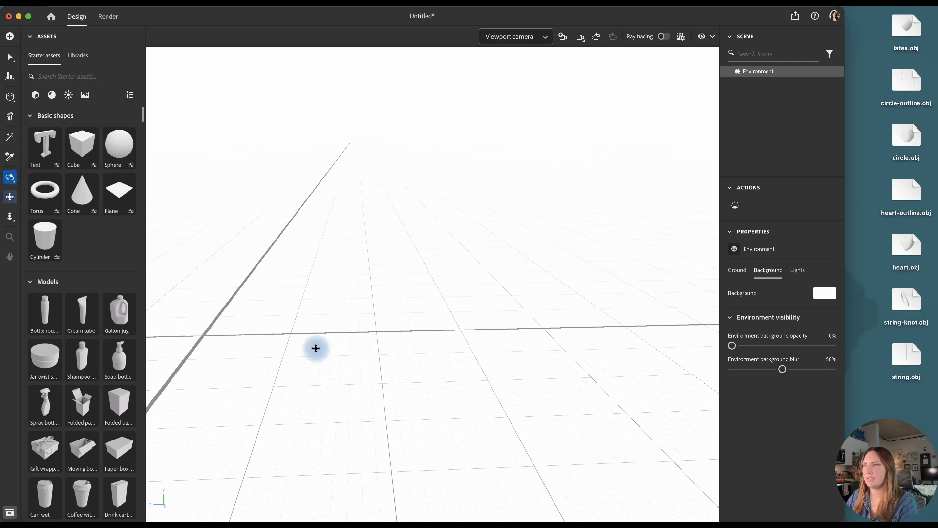
left_click_drag(284, 348, 391, 310)
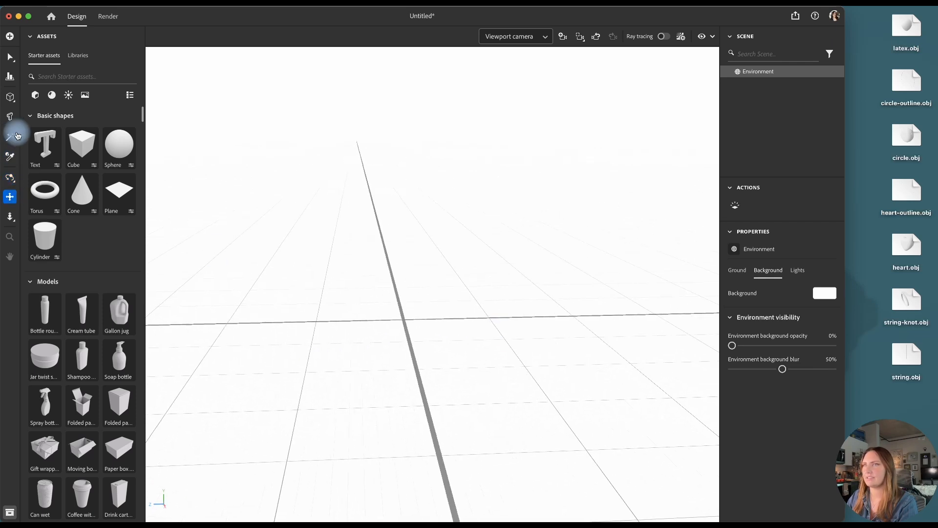
left_click(10, 177)
left_click_drag(491, 385, 492, 384)
key("v")
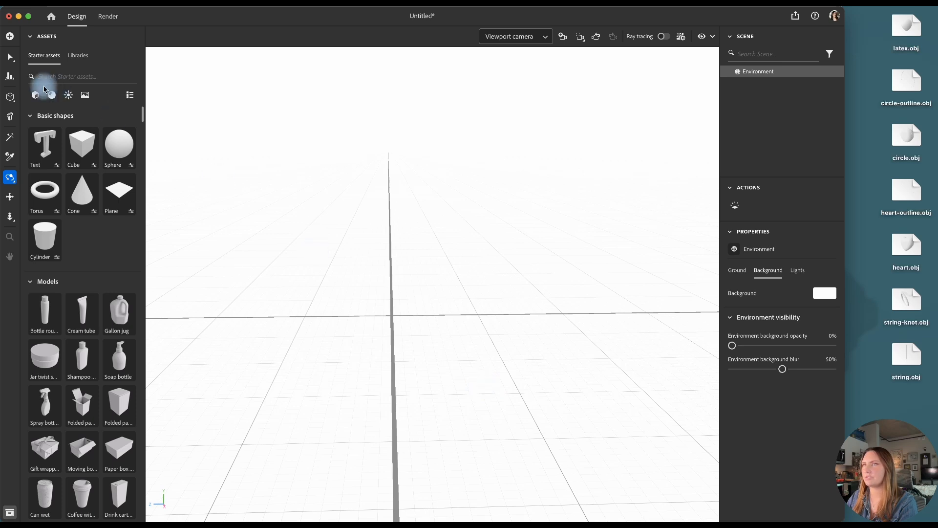
left_click(563, 38)
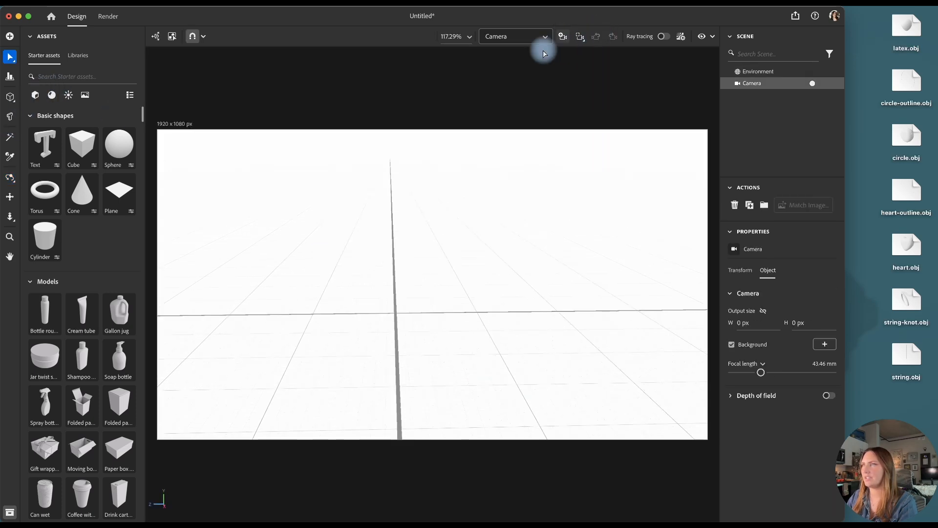
Enlarge the camera's output frame upward to 1920 x 1564 px
left_click(183, 123)
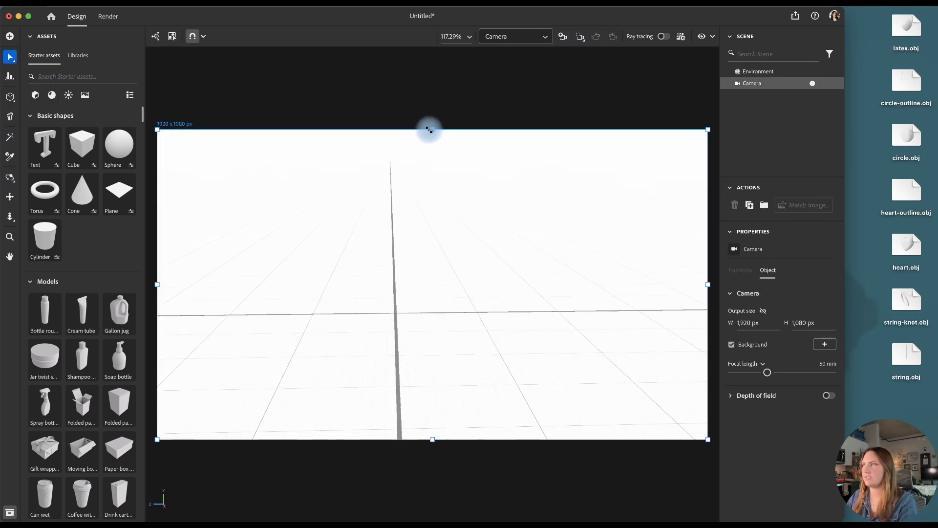
left_click_drag(435, 130, 434, 61)
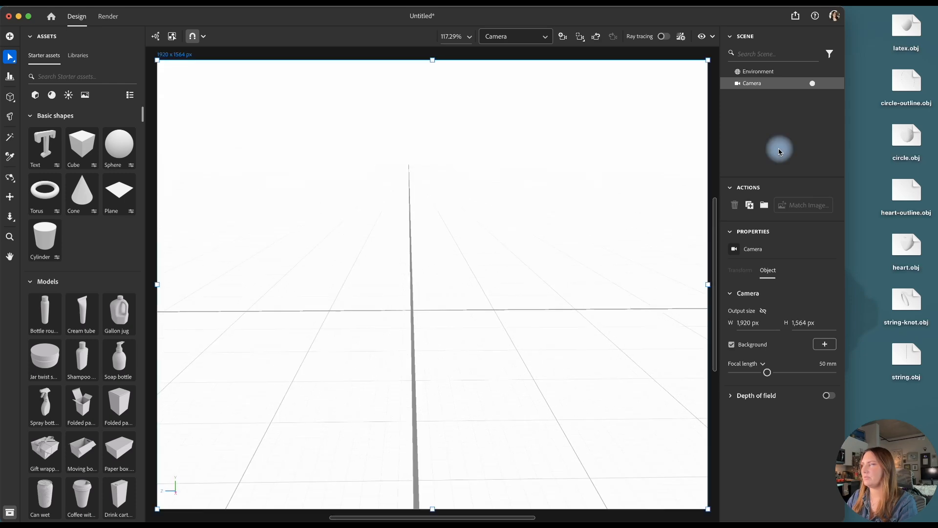
Import latex.obj with UVs generated for models without them, and place the balloon centrally above the ground grid, closer to the camera
left_click(909, 25)
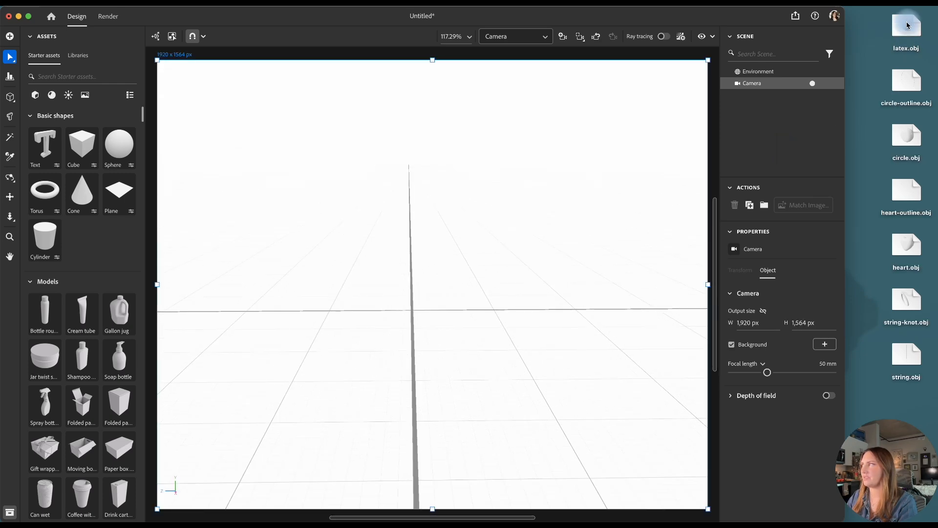
left_click_drag(909, 25, 414, 223)
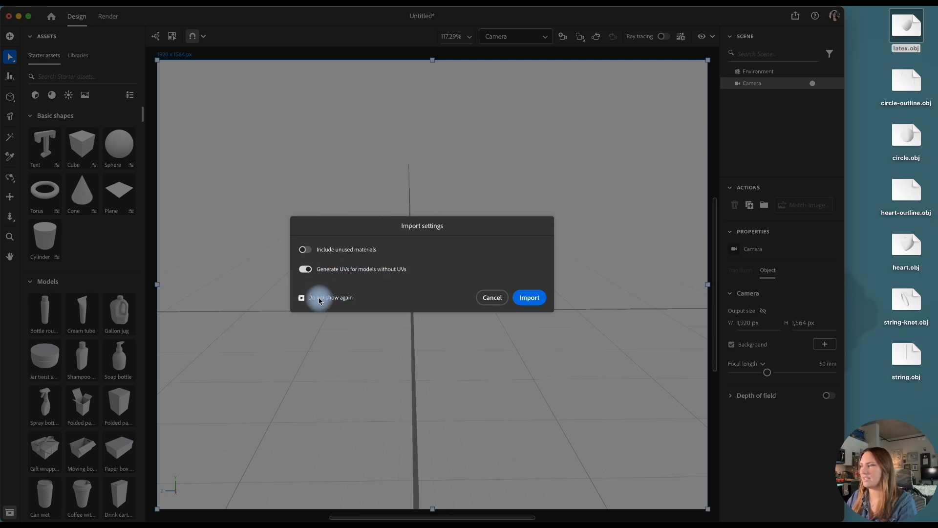
left_click(531, 297)
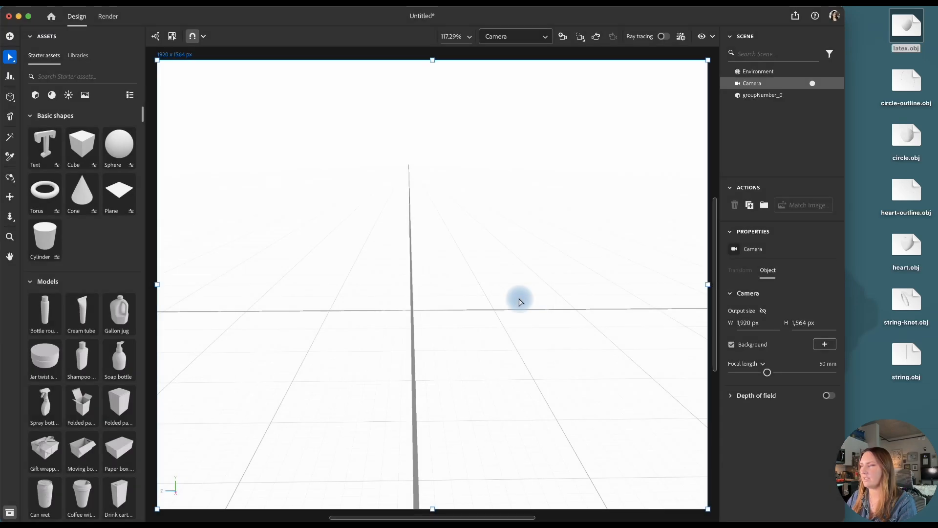
left_click_drag(416, 239, 430, 403)
left_click_drag(415, 300, 425, 162)
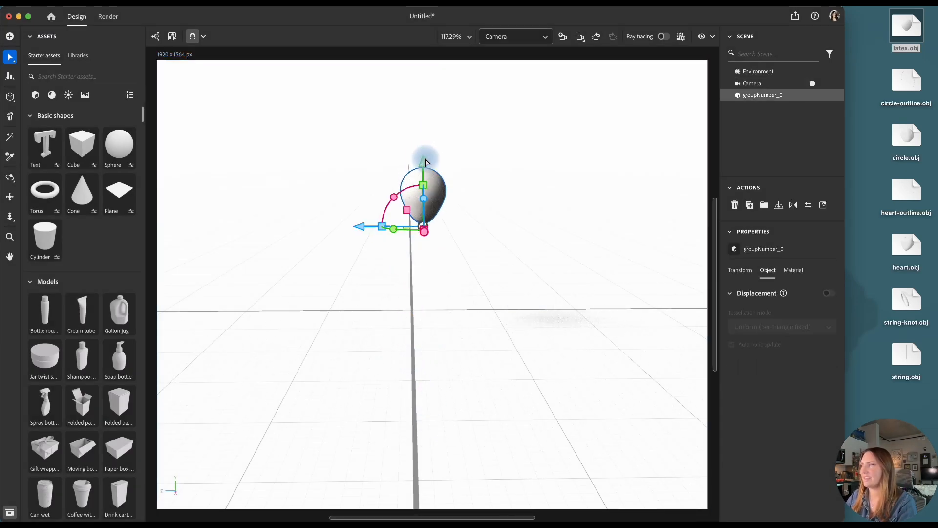
left_click_drag(356, 226, 404, 488)
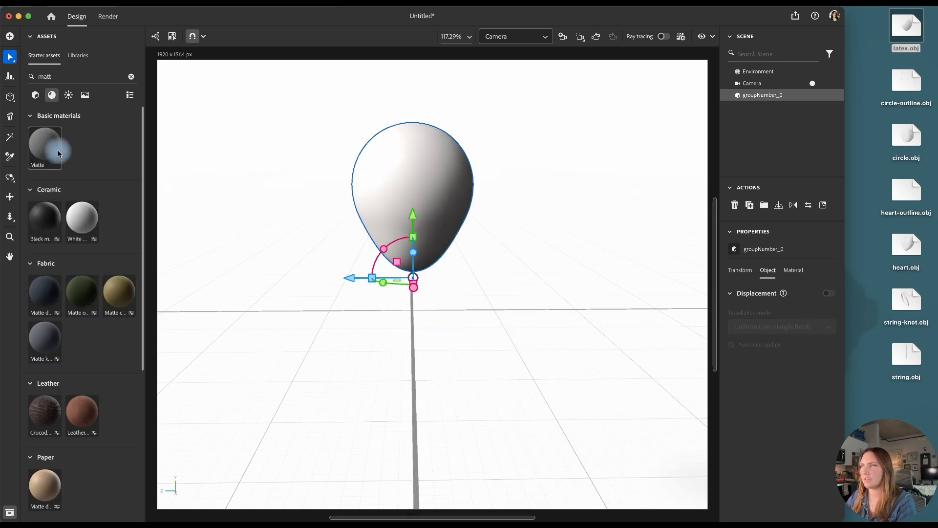
Apply the Matte material to the balloon and set its base color to F3F1EC, copied from the off-white logo background in Illustrator
left_click_drag(58, 146, 431, 188)
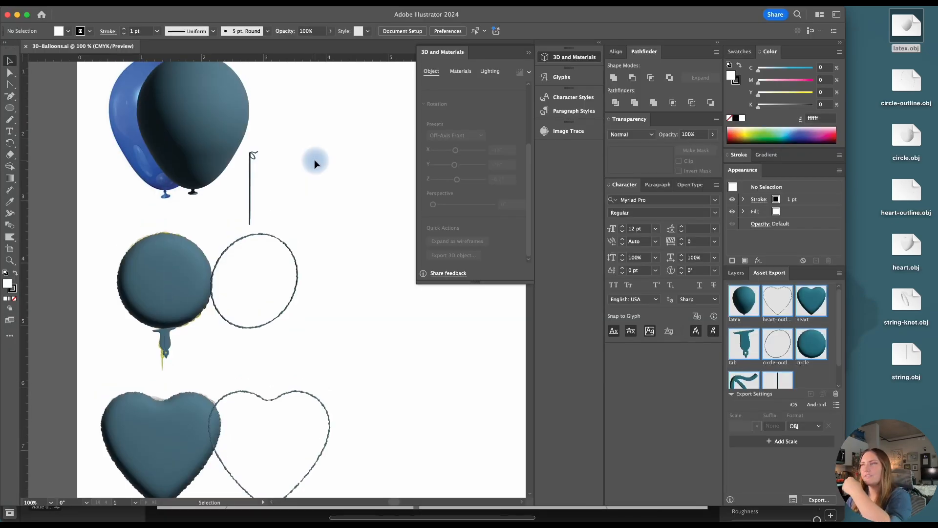
scroll(315, 160, "up", 5)
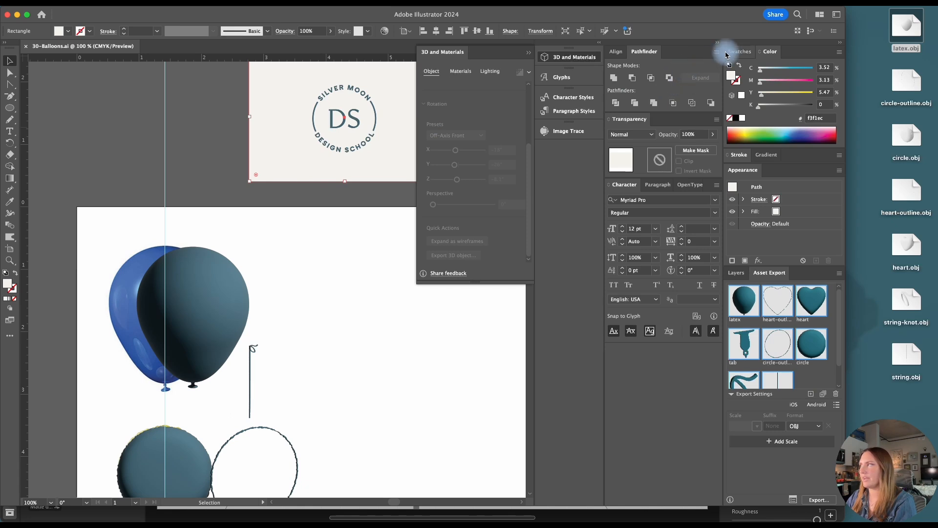
left_click(738, 52)
double_click(731, 69)
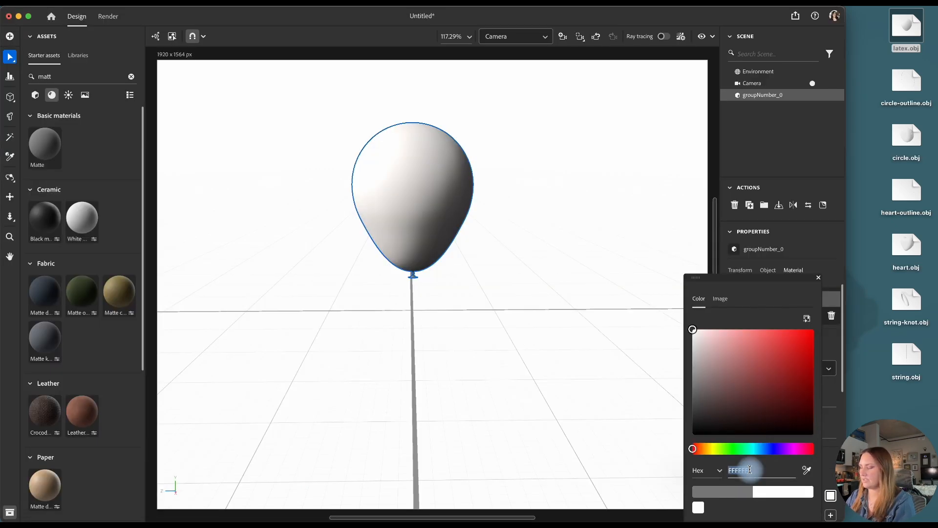
type("F3F1EC")
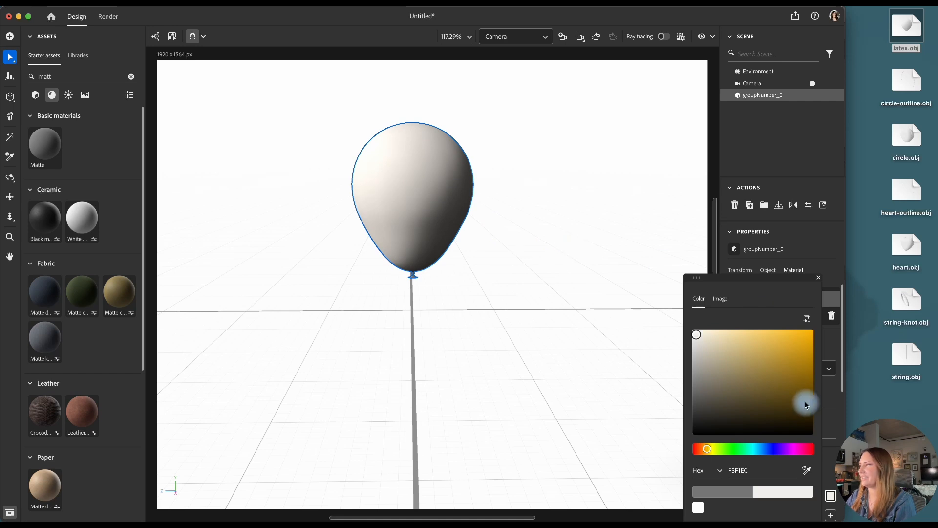
left_click(795, 158)
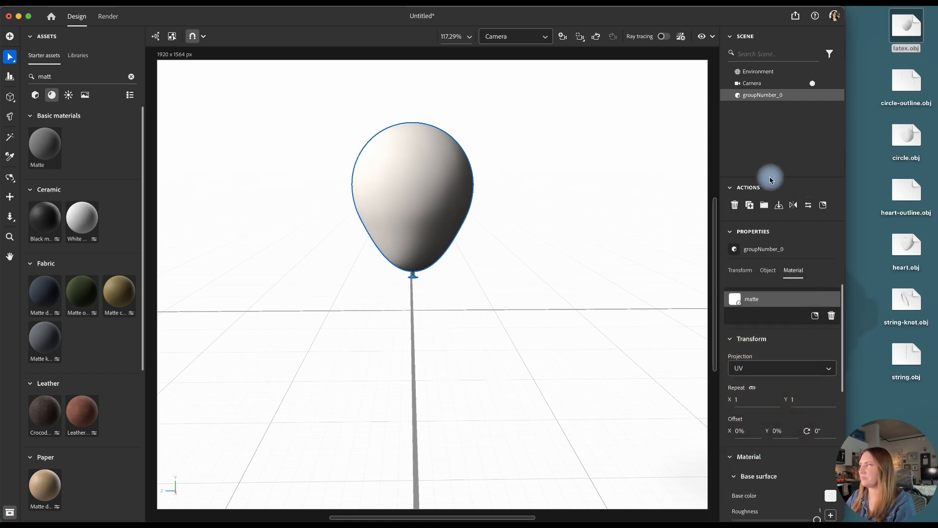
Import string.obj below the balloon at scale 1.4 with a 60° Y rotation, and lower it to about Y 3.18 cm
left_click_drag(909, 356, 418, 421)
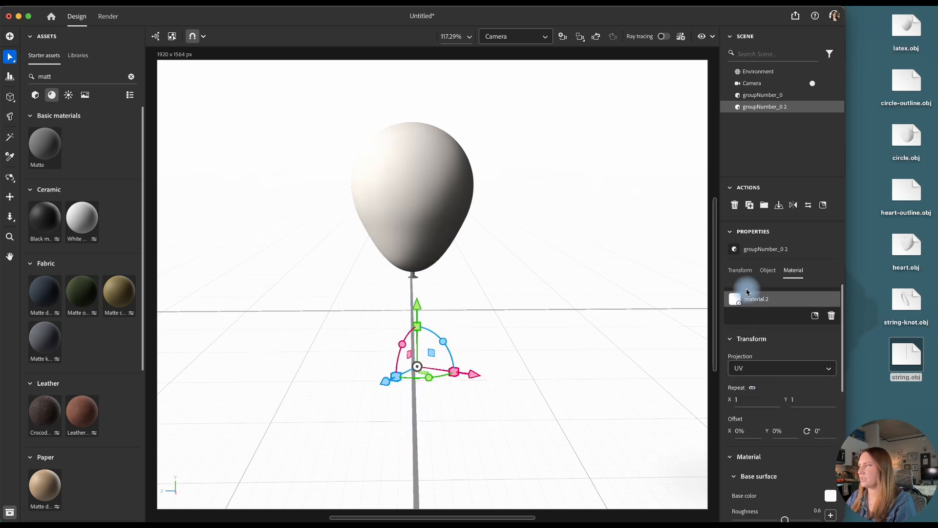
left_click(740, 270)
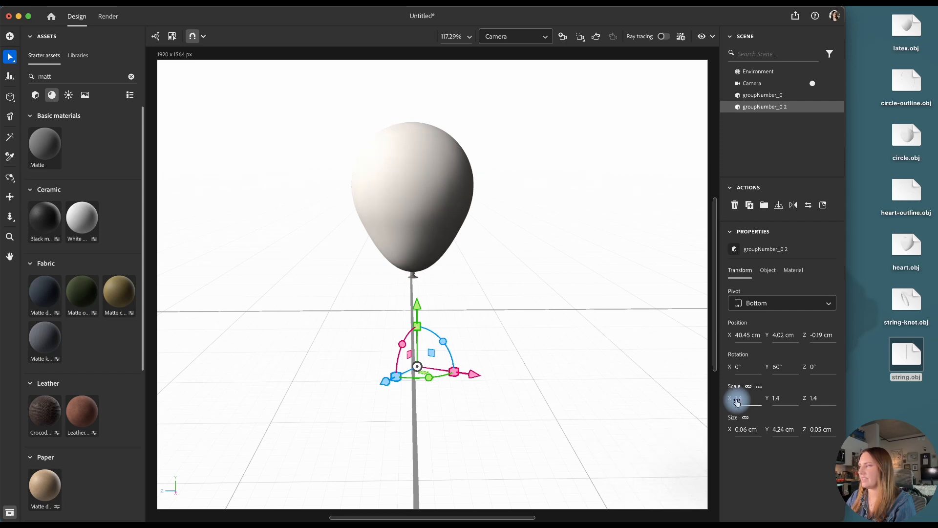
left_click_drag(417, 304, 429, 319)
Import string-knot.obj beside the string, scale it uniformly to 1.4 and rotate it 75° about the Y axis
left_click_drag(907, 301, 459, 360)
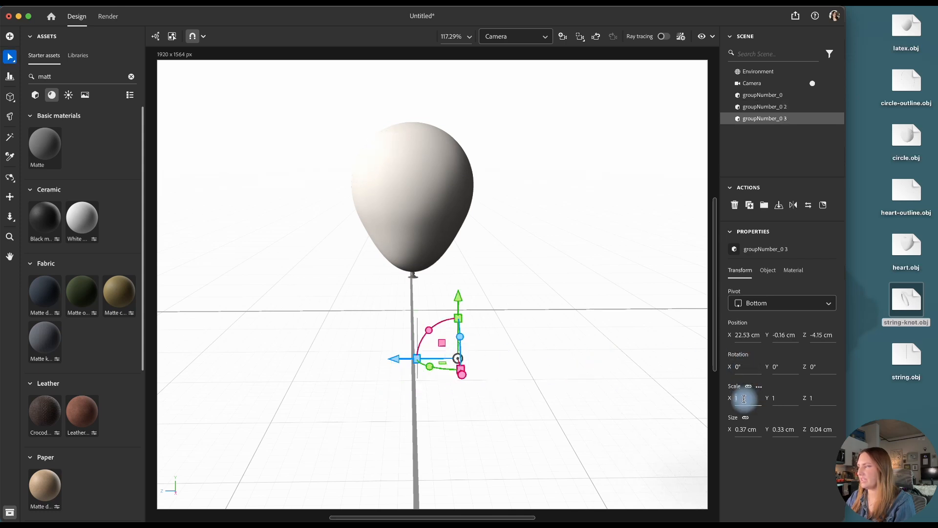
type("1.4")
key("Return")
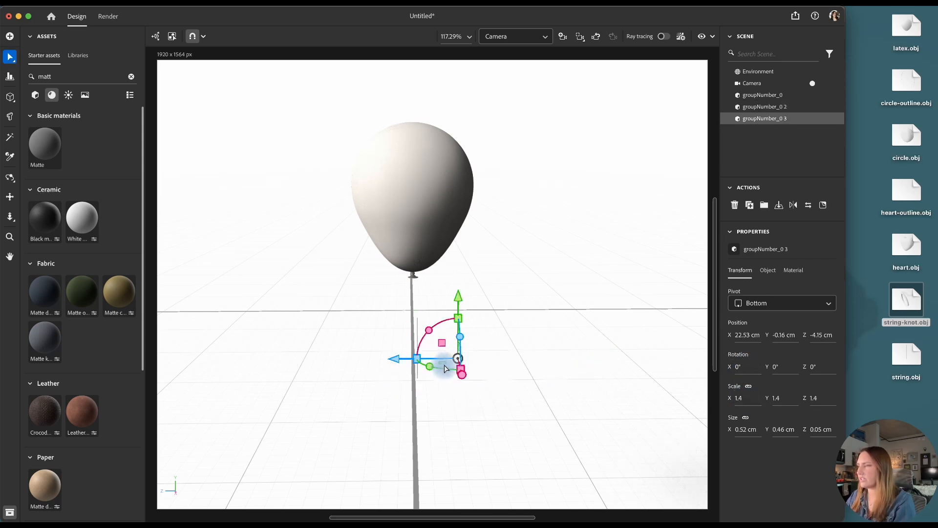
left_click_drag(429, 366, 452, 352)
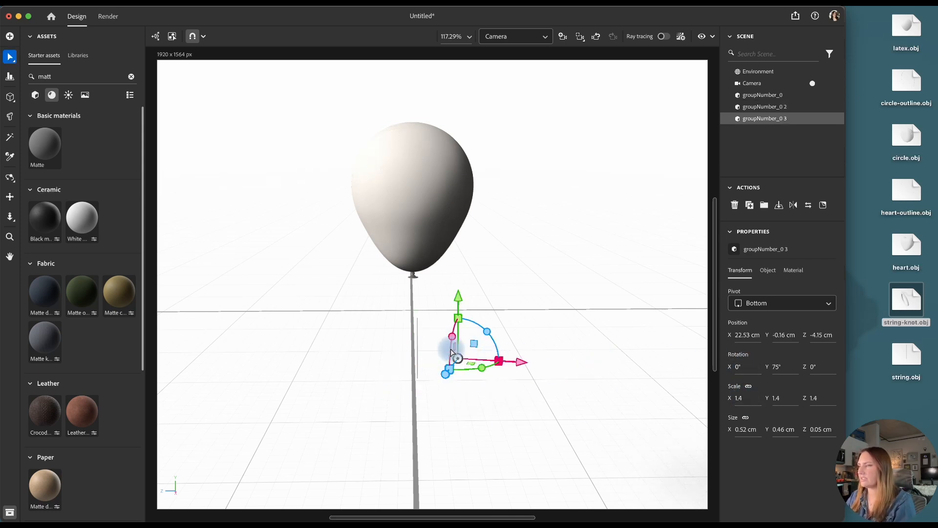
Rename the three imported objects in the scene as knot, string and balloon
left_click(763, 121)
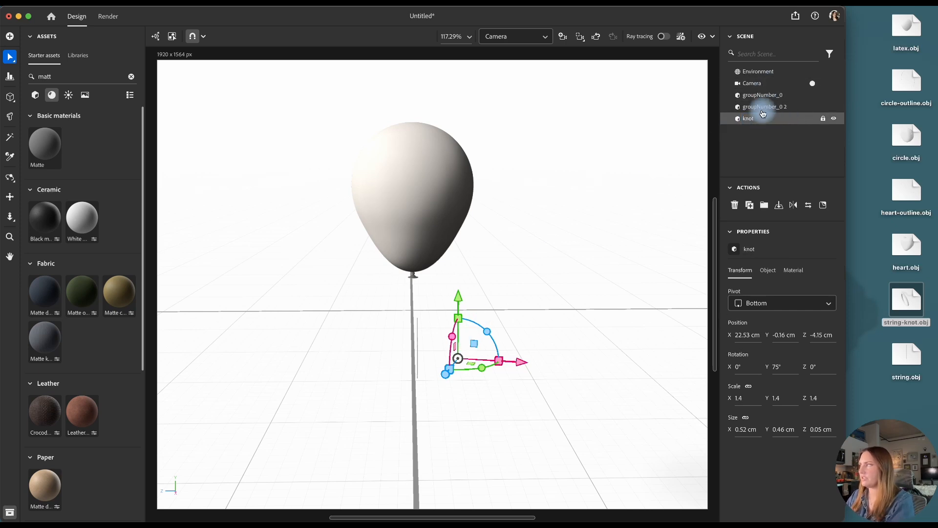
left_click(763, 108)
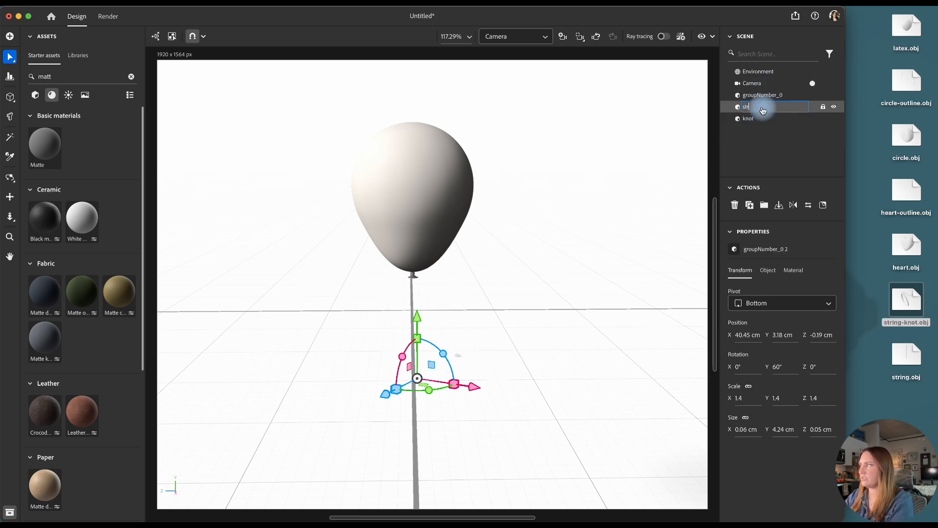
double_click(763, 96)
type("balloon")
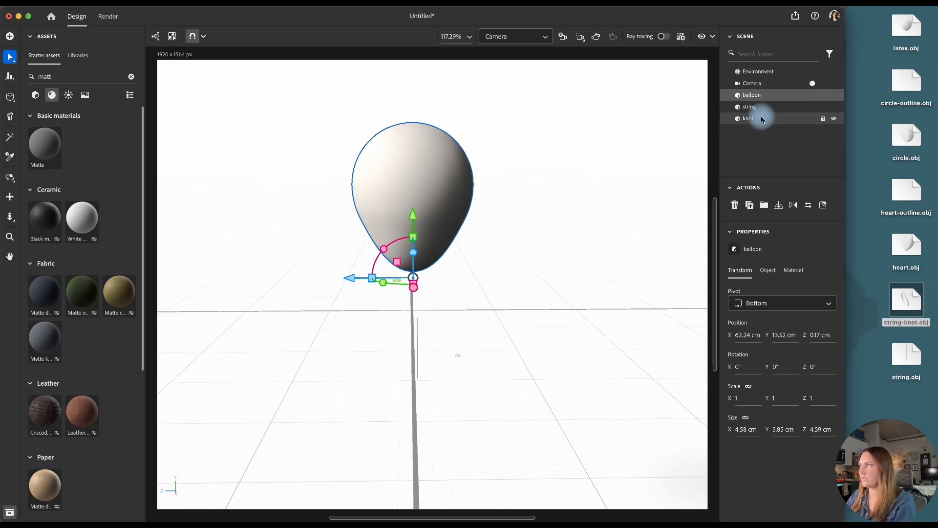
Align the centers of the balloon, string and knot in depth and sideways, and move them together to about Z -0.02 cm
left_click(763, 119)
left_click(767, 95, "shift")
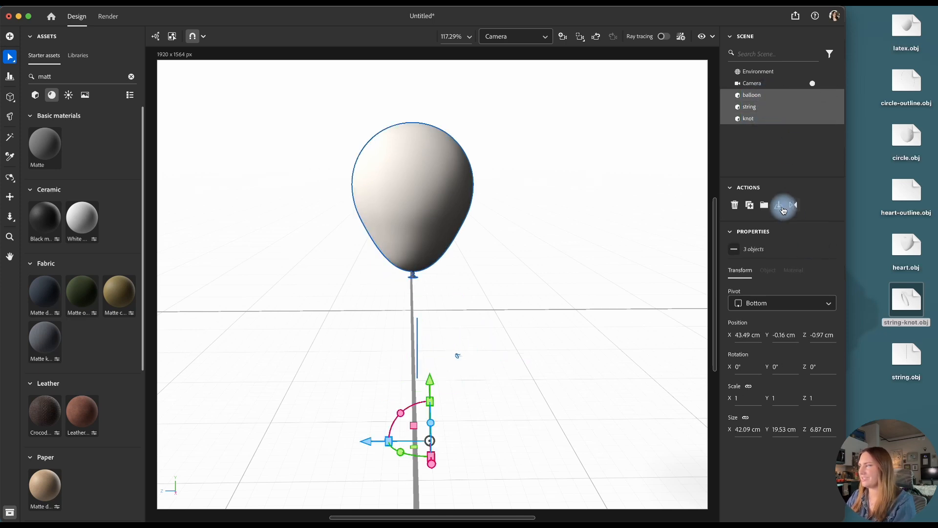
left_click(10, 80)
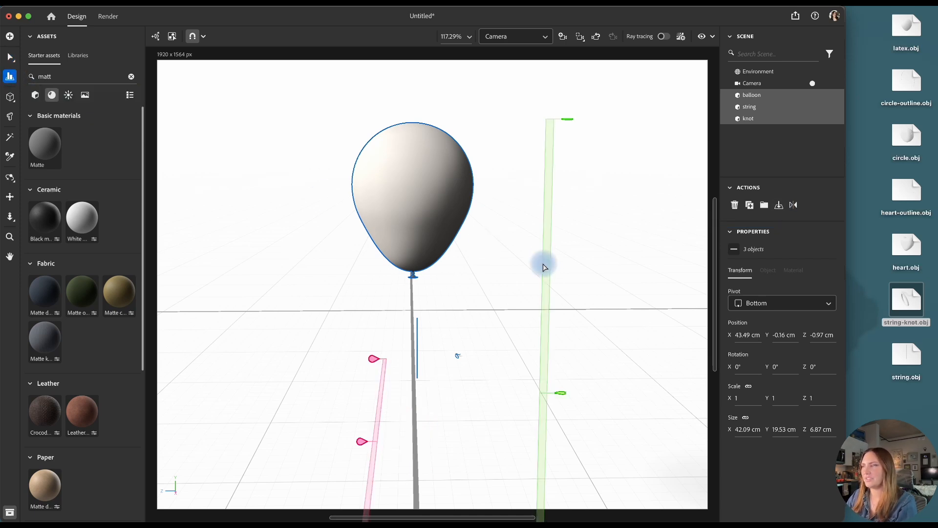
left_click(362, 442)
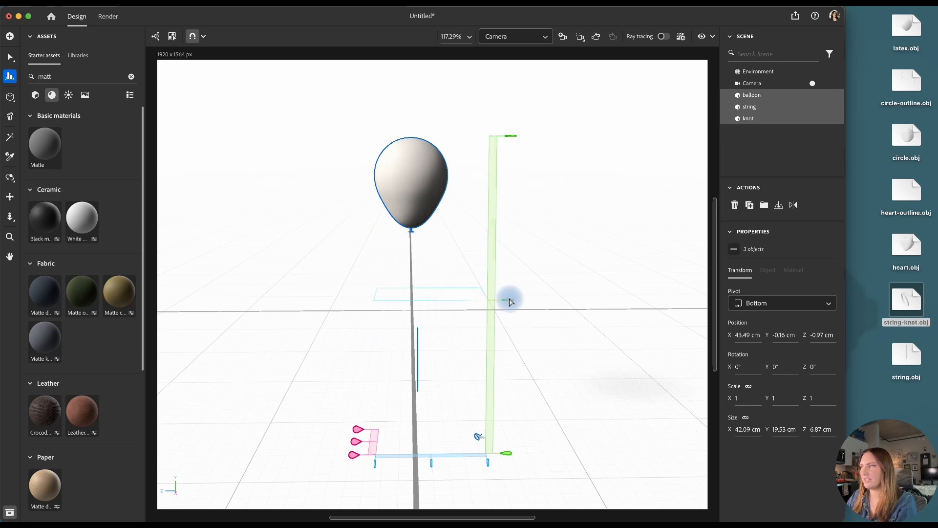
left_click(432, 464)
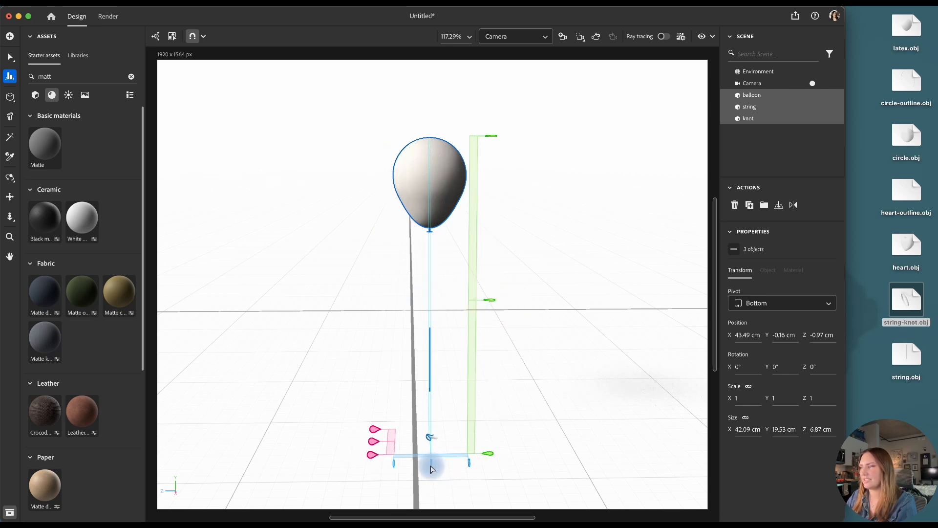
left_click(10, 57)
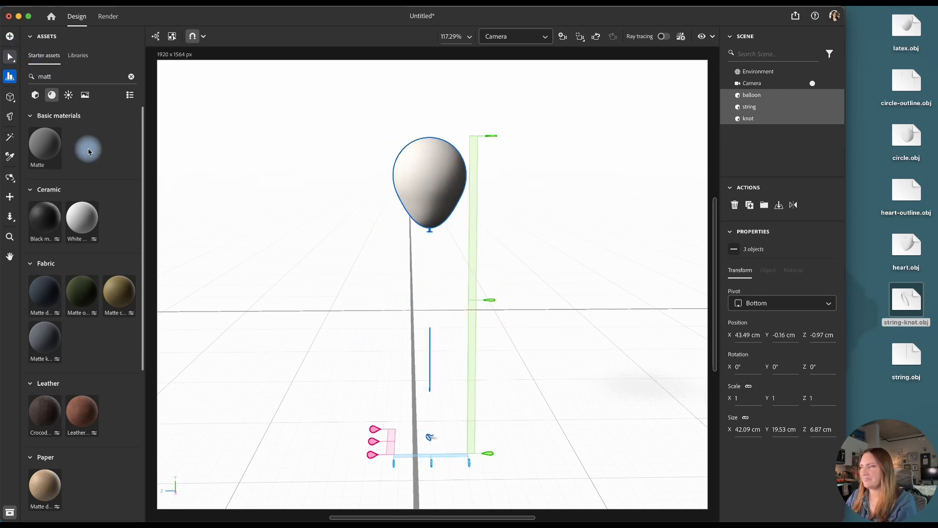
left_click_drag(369, 442, 357, 444)
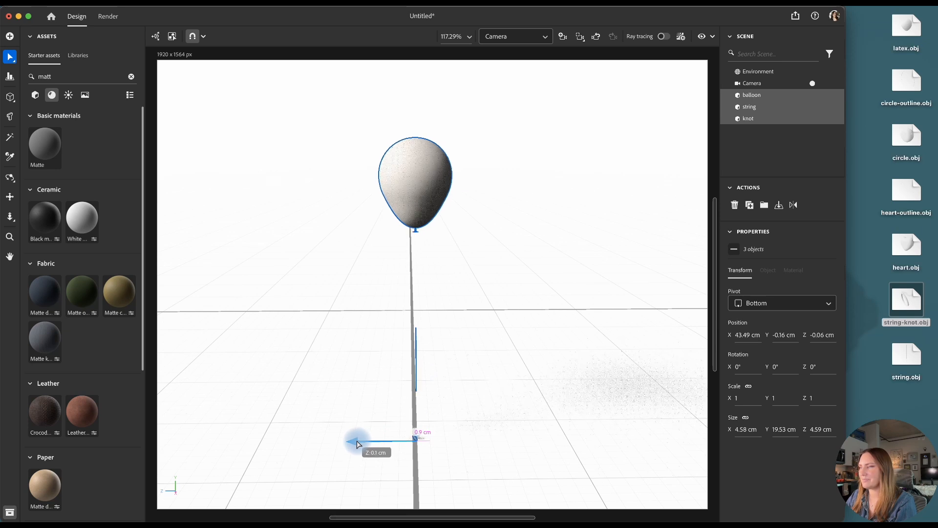
Raise the knot to the string's upper end at about Y 6.96 cm and bring the balloon's neck to meet it
left_click(766, 121)
left_click_drag(416, 384, 462, 287)
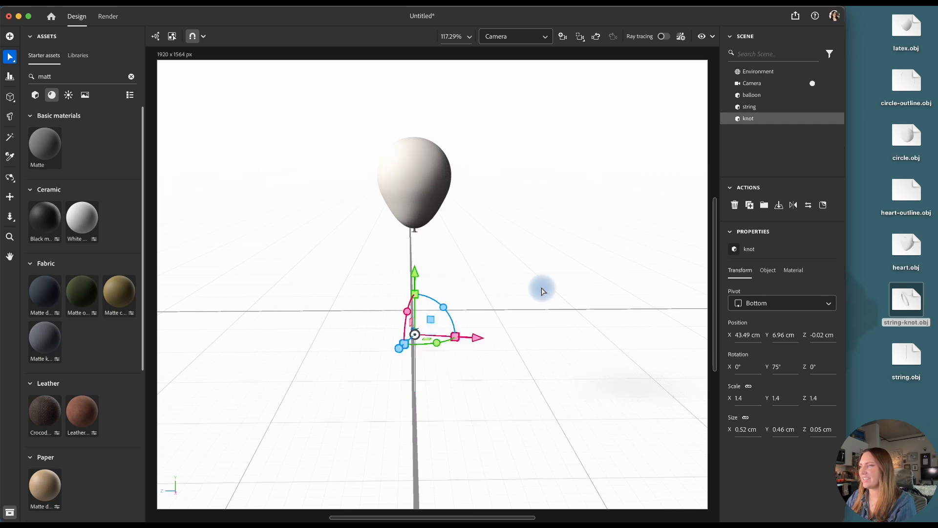
left_click(411, 136)
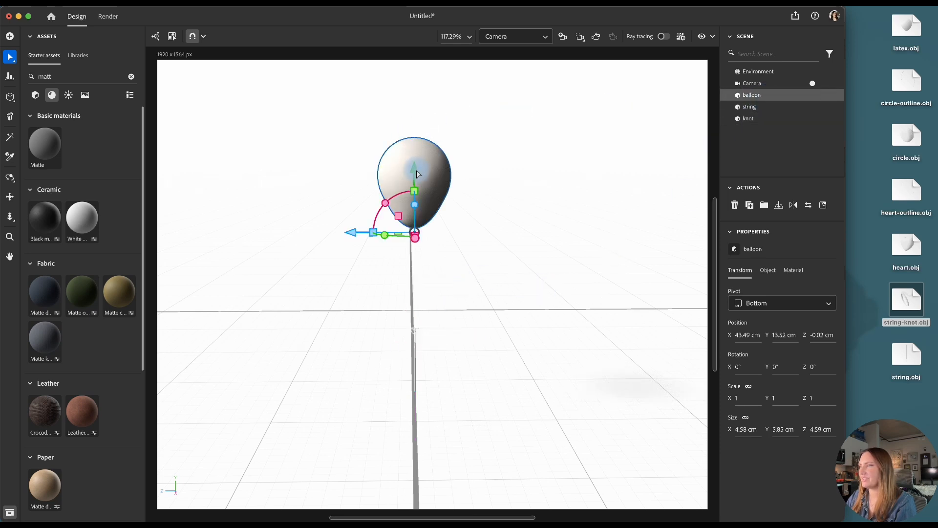
left_click_drag(418, 174, 424, 274)
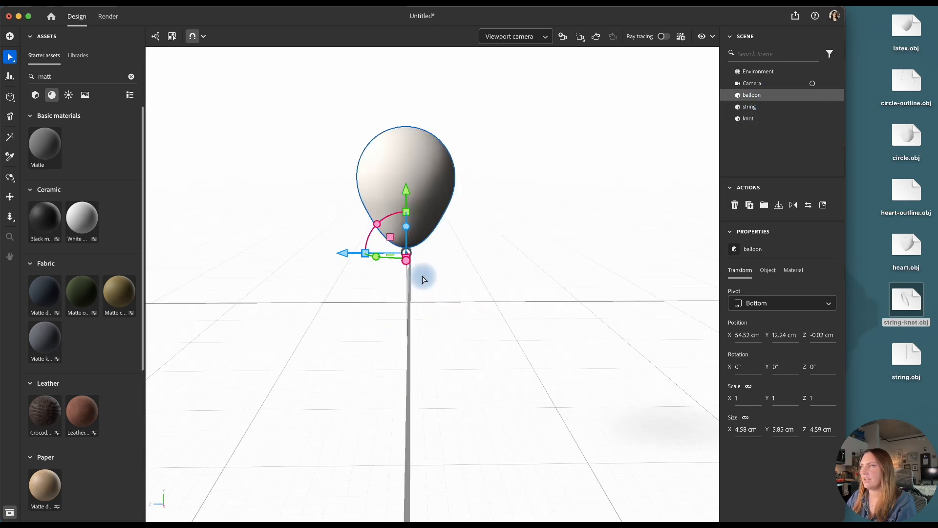
scroll(424, 276, "up", 5)
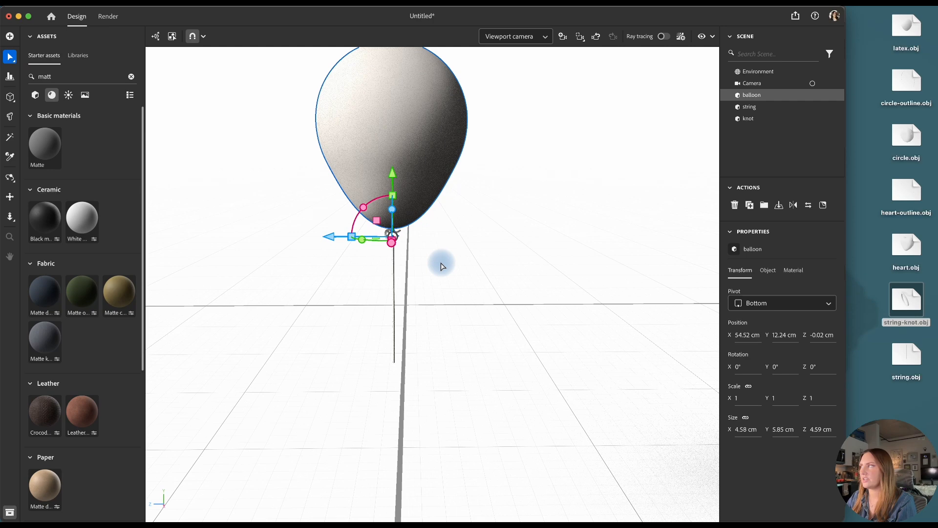
Nudge the knot into place at the balloon's neck, return to the saved camera and bring it slightly closer to the balloon
left_click(759, 122)
left_click_drag(439, 243, 450, 246)
left_click(498, 266)
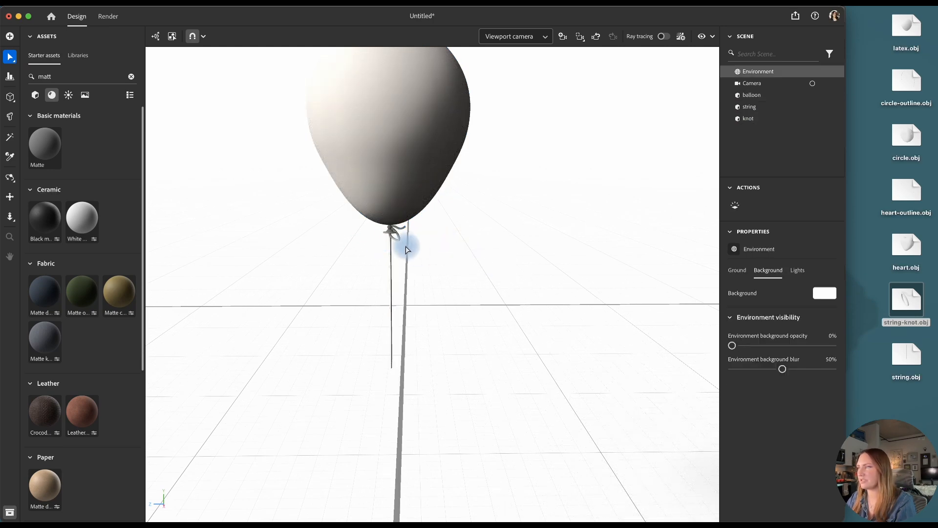
left_click(813, 85)
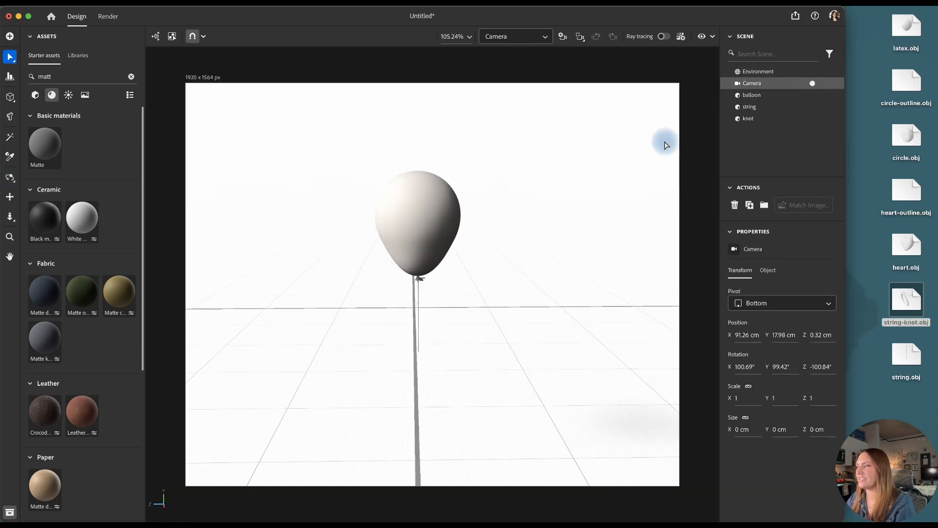
scroll(662, 140, "up", 2)
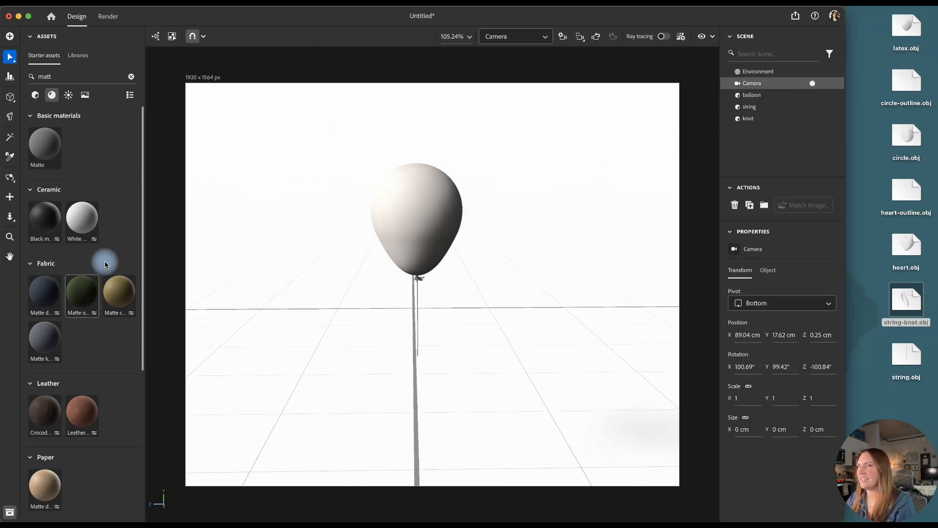
Group the string and the knot together under the name string
left_click(762, 106)
left_click(765, 119, "shift")
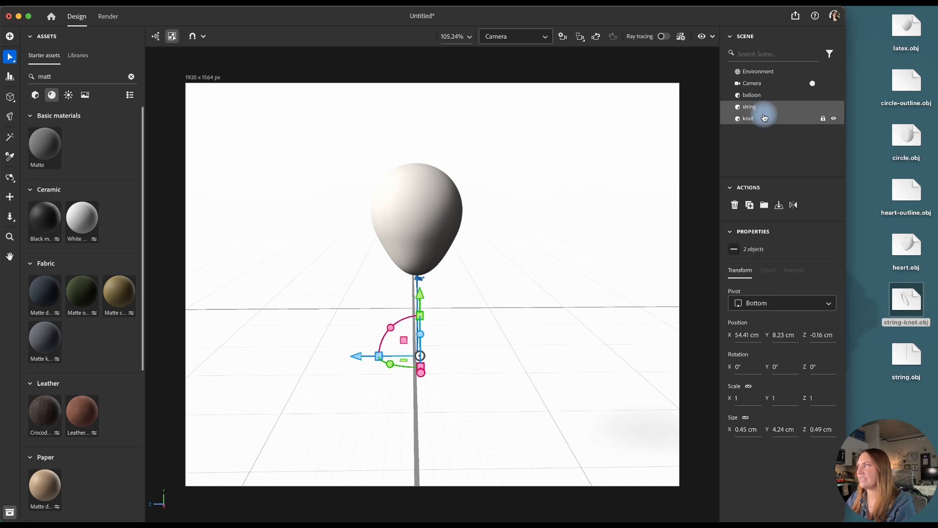
left_click(765, 205)
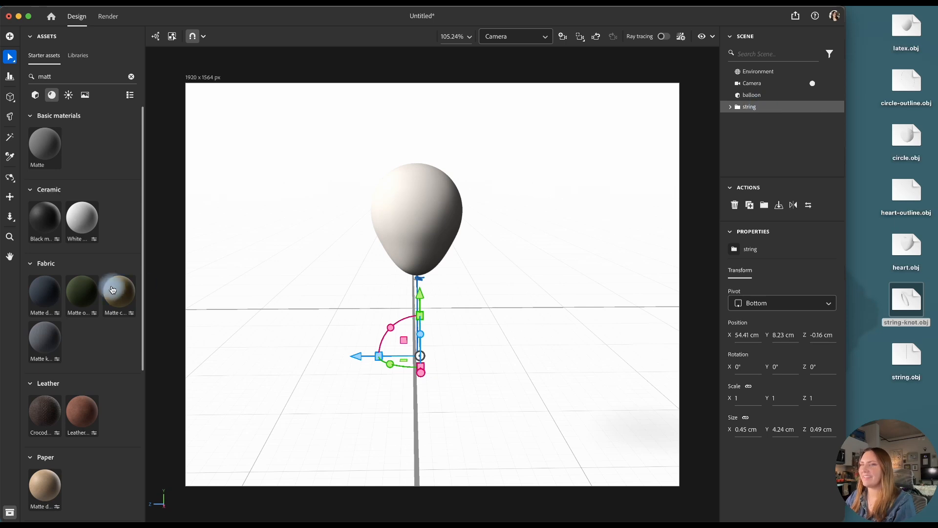
Find a fabric material in the starter assets and apply Rough Blue Stitch to the string group
left_click(47, 71)
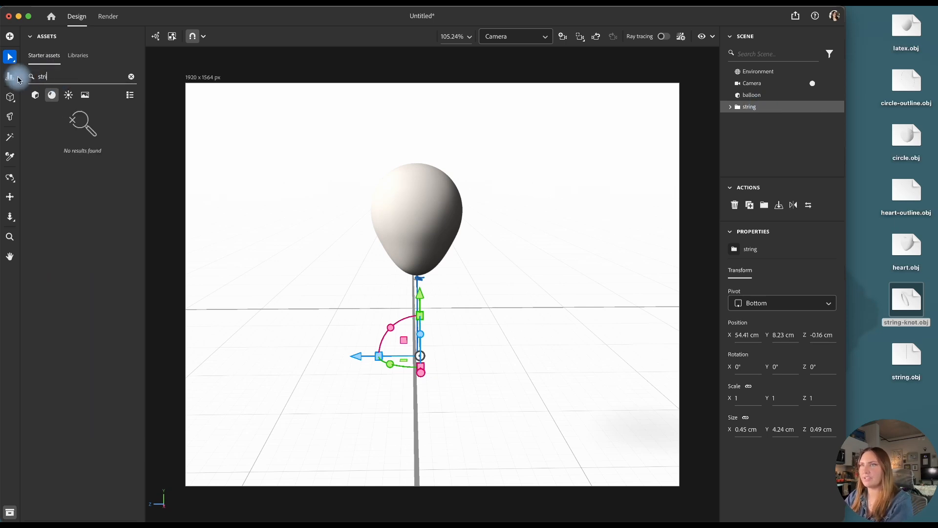
key("BackSpace")
type("fabric")
mouse_move(51, 284)
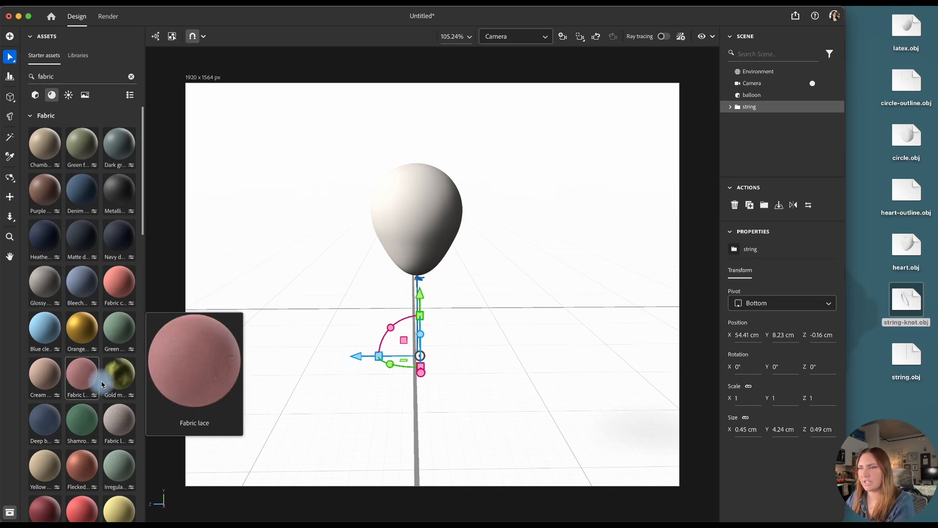
scroll(93, 376, "down", 10)
left_click_drag(49, 422, 748, 107)
left_click(648, 128)
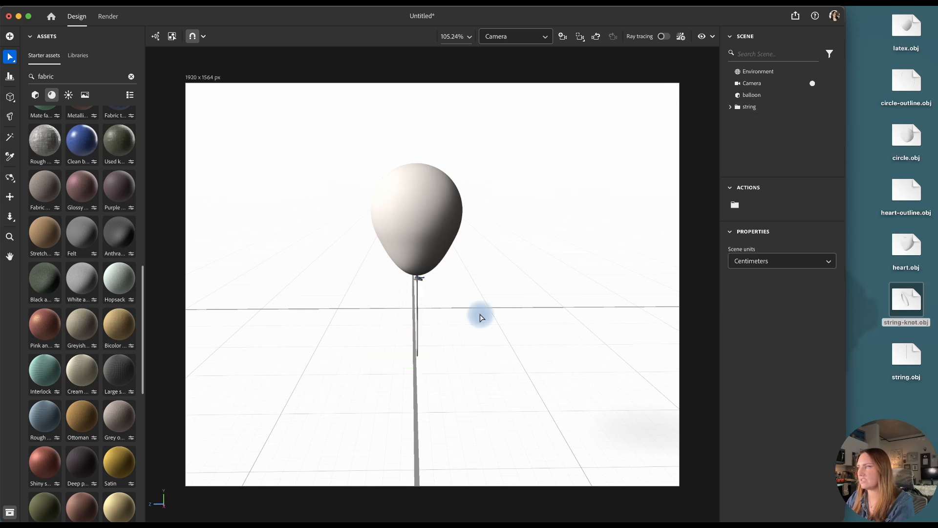
scroll(457, 309, "up", 5)
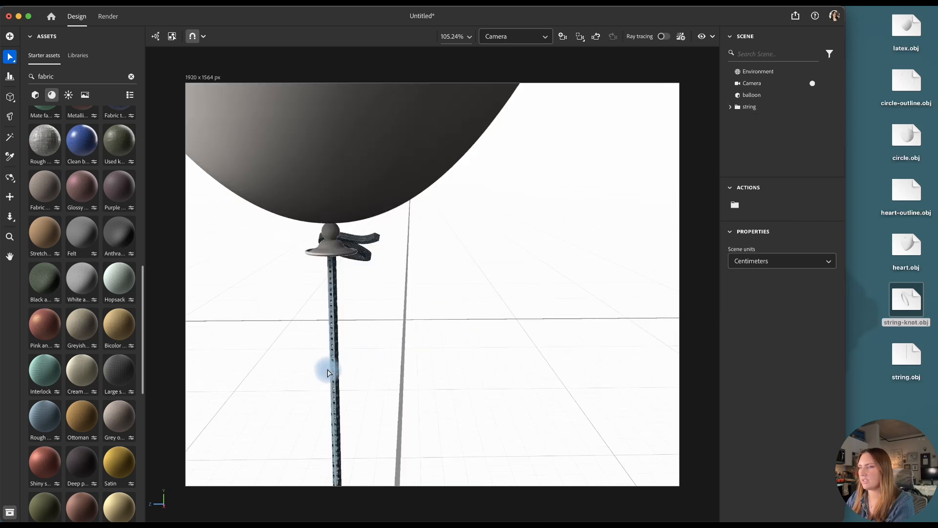
Set the repeat of the string's Rough Blue Stitch material to 2.7 in both directions
left_click(731, 107)
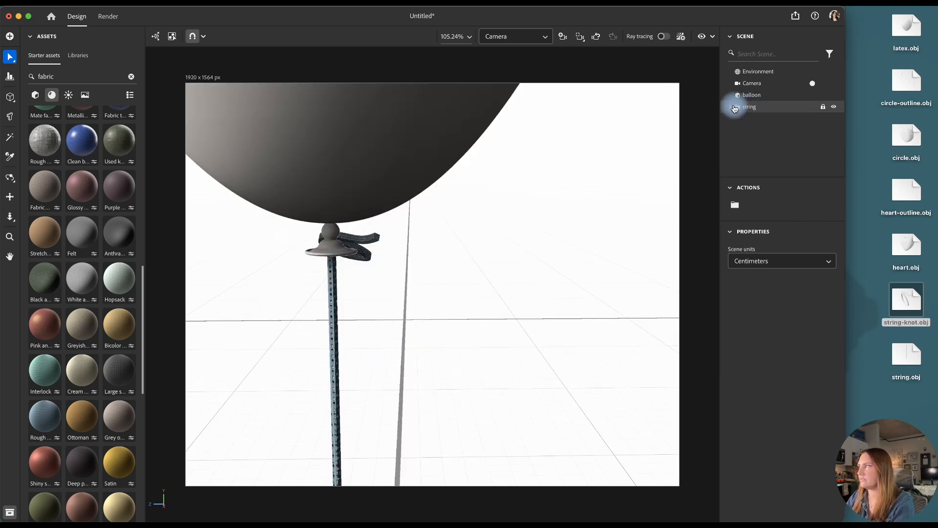
left_click(751, 118)
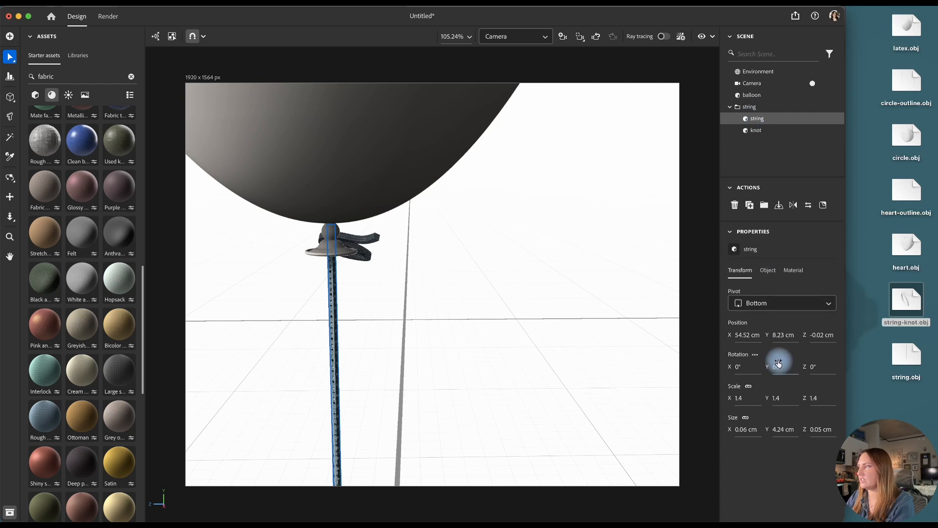
left_click(792, 271)
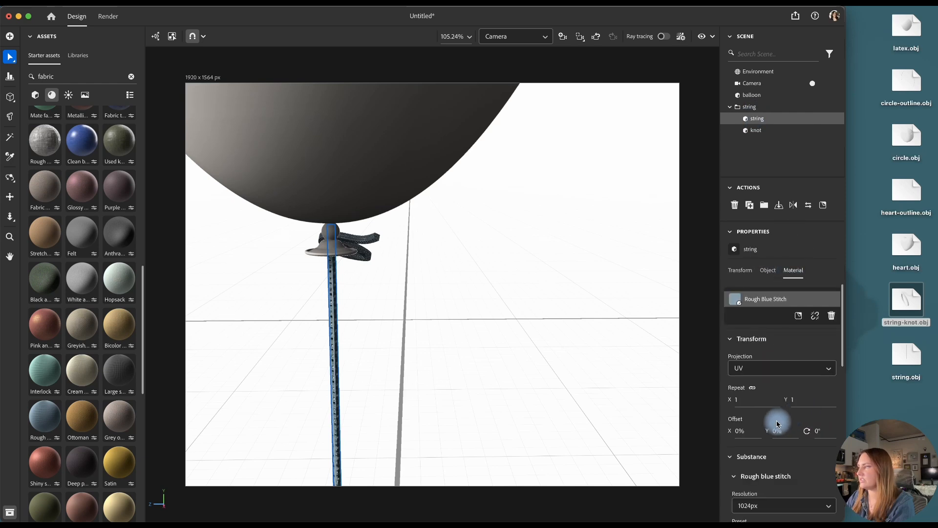
left_click_drag(843, 345, 841, 412)
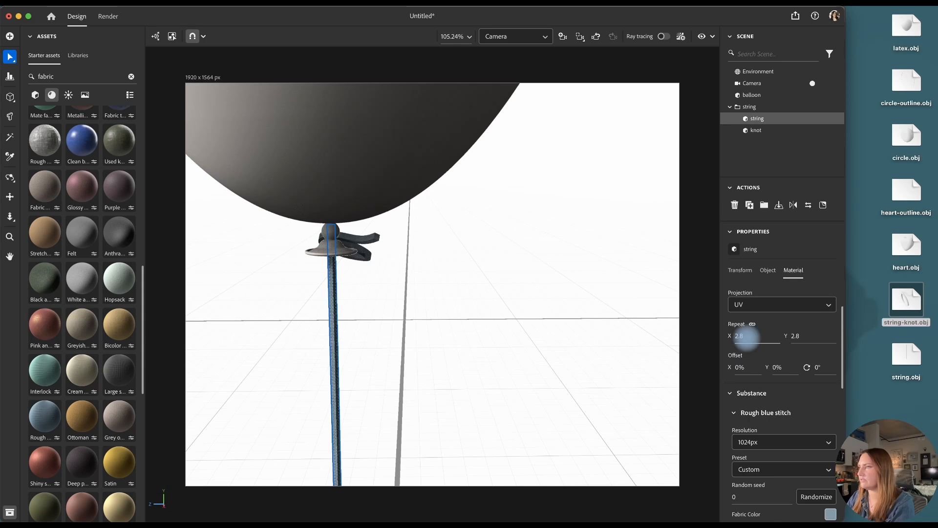
left_click(395, 337)
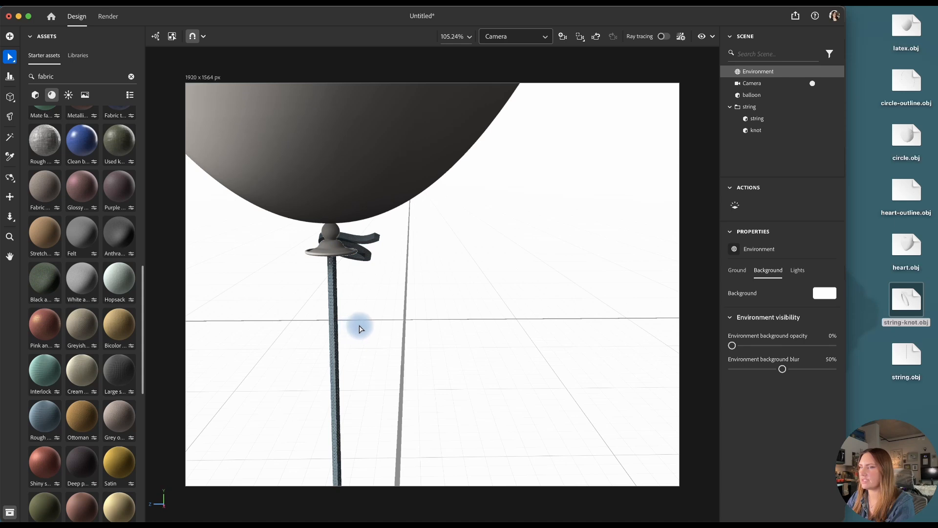
Nudge the knot slightly into place at the balloon's neck
left_click(364, 243)
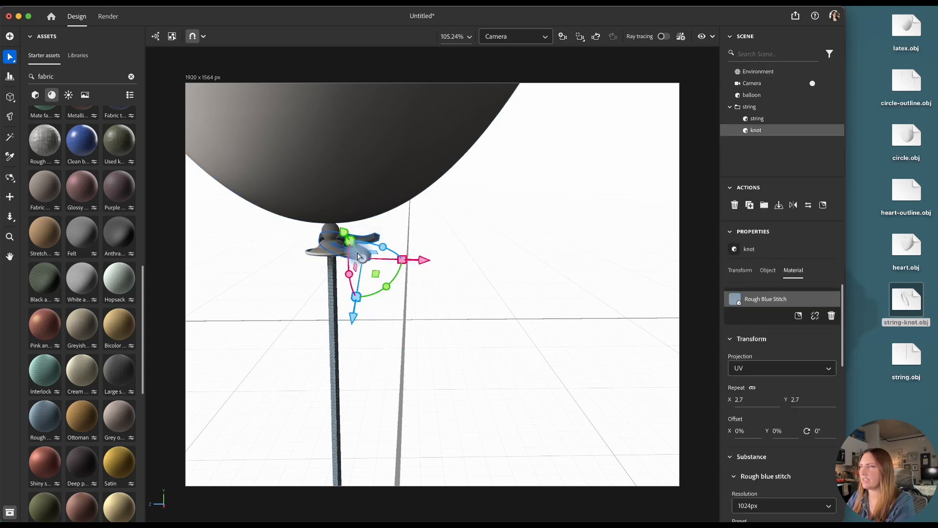
left_click_drag(344, 232, 337, 234)
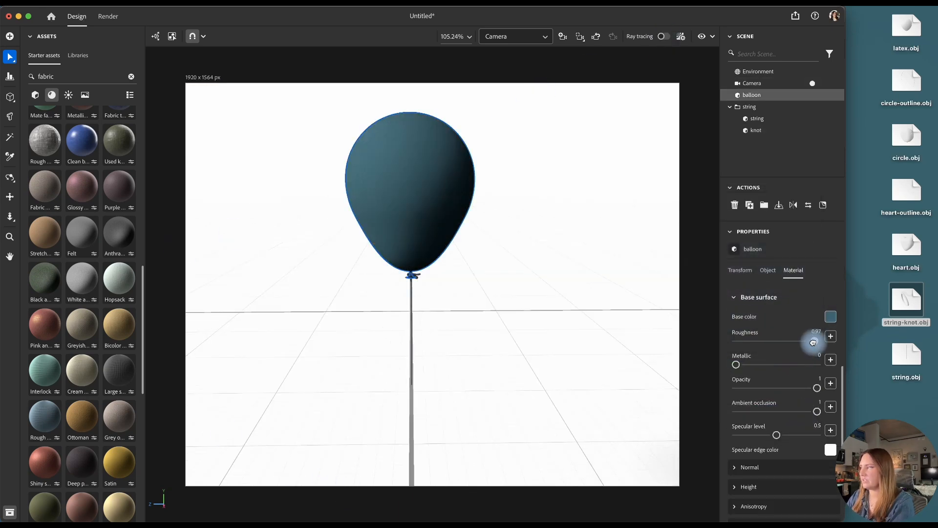
Give the balloon base color 3B6472 and roughness 0.87, with sheen opacity 0.06 and sheen roughness about 0.49
left_click_drag(814, 343, 809, 343)
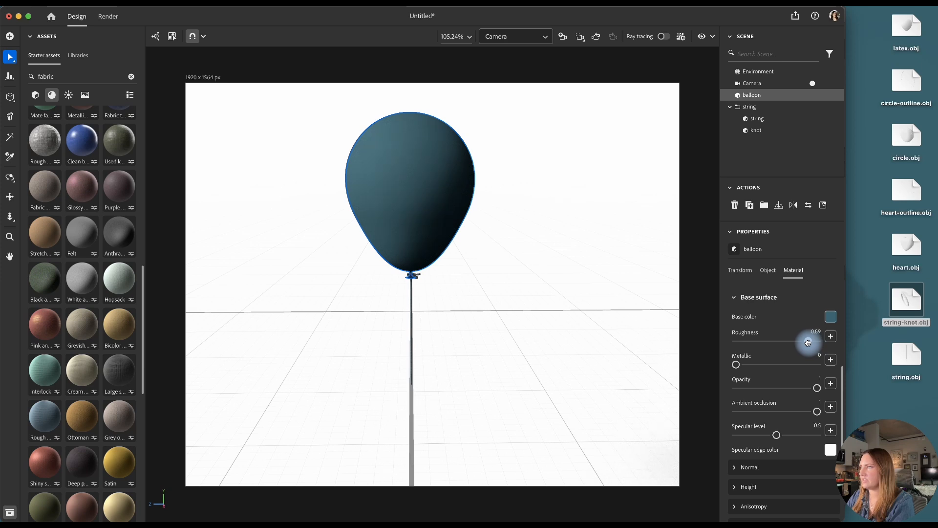
scroll(776, 440, "down", 3)
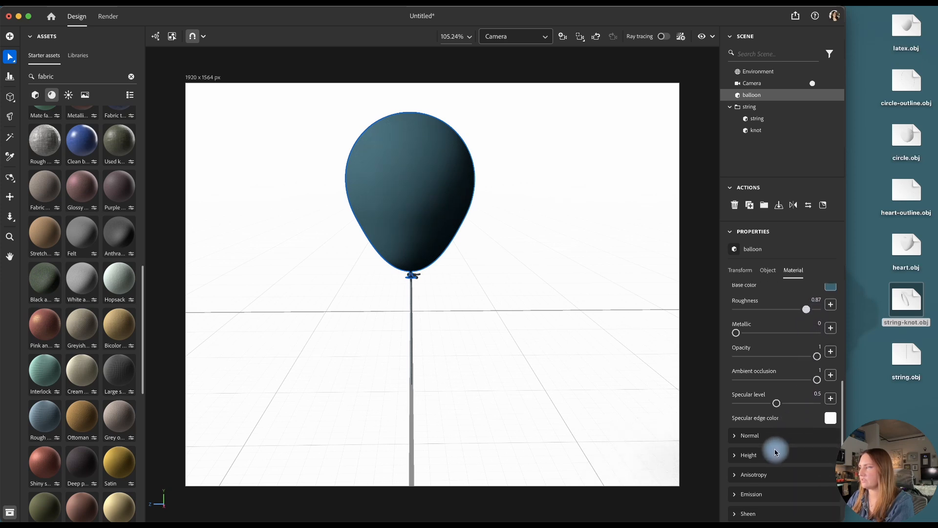
scroll(778, 448, "down", 1)
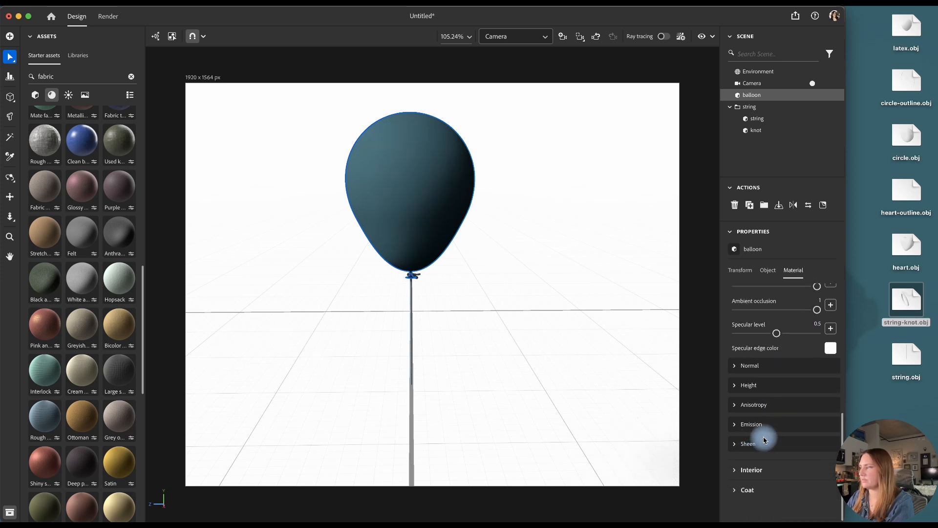
left_click(734, 443)
scroll(748, 433, "down", 1)
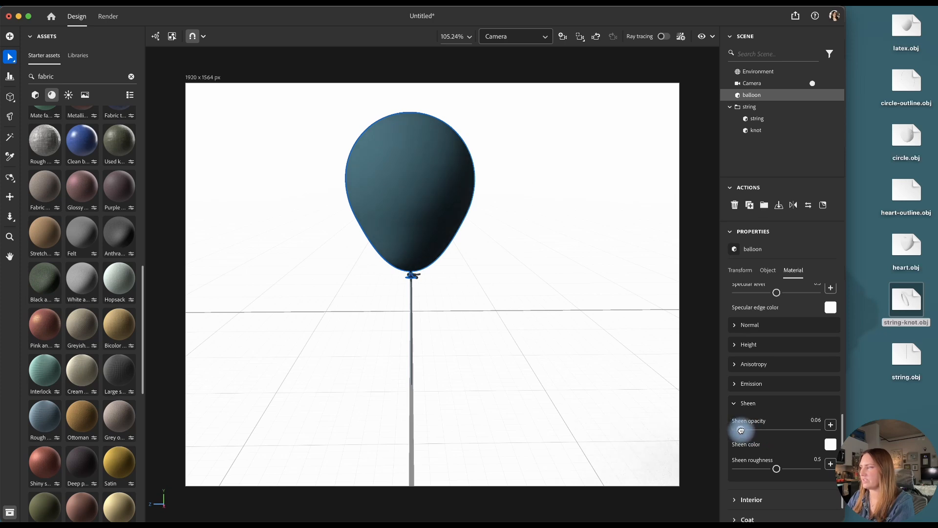
left_click(774, 470)
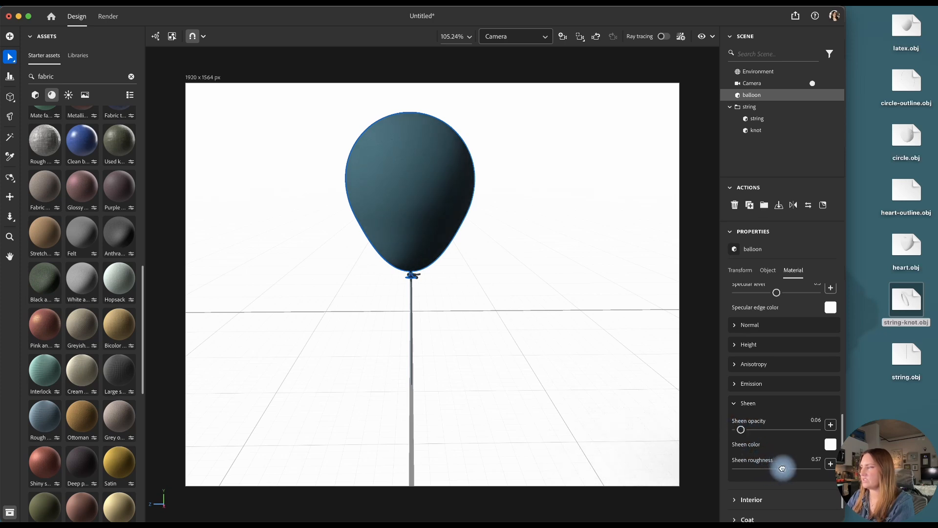
Apply the Three point environment light to the scene
left_click(69, 95)
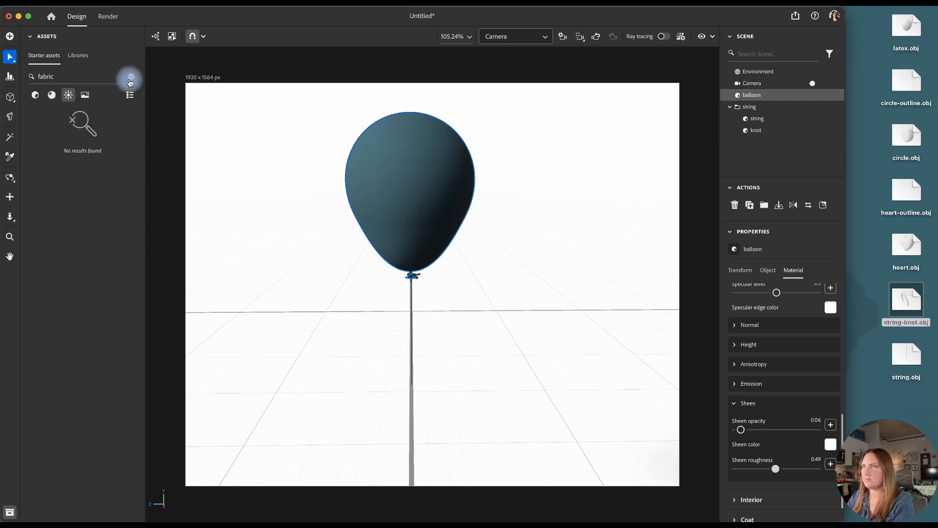
left_click(125, 79)
left_click_drag(110, 190, 370, 371)
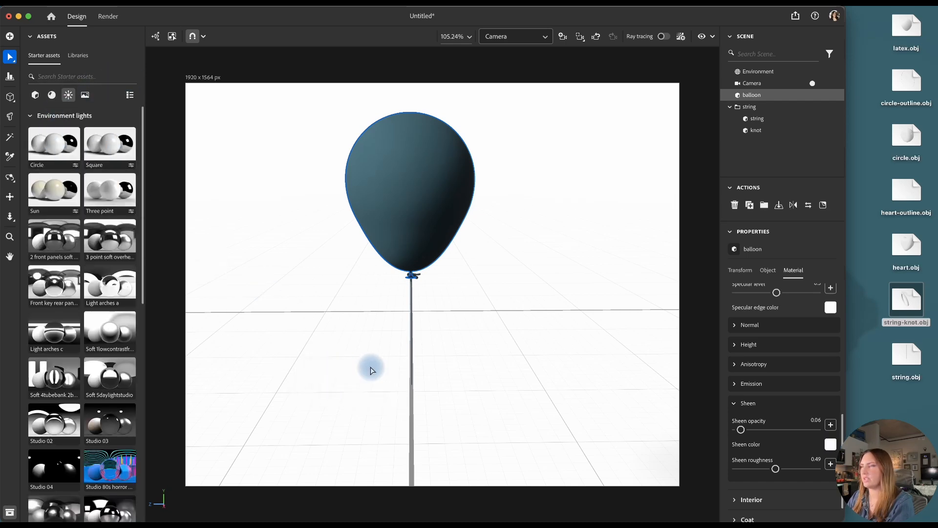
Group the balloon and the string under the name Latex and shift the group sideways to about Z 3.03 cm
left_click(730, 107)
left_click(757, 97)
left_click(755, 106, "shift")
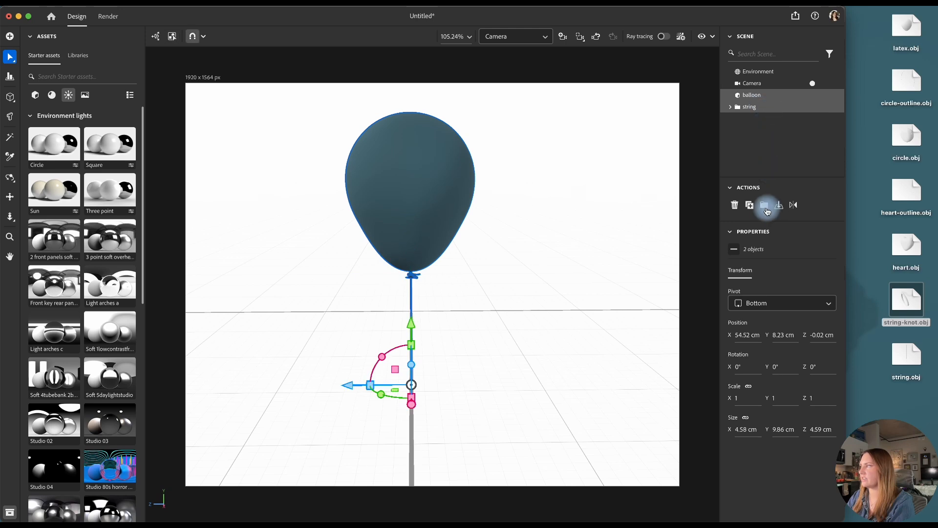
left_click(765, 205)
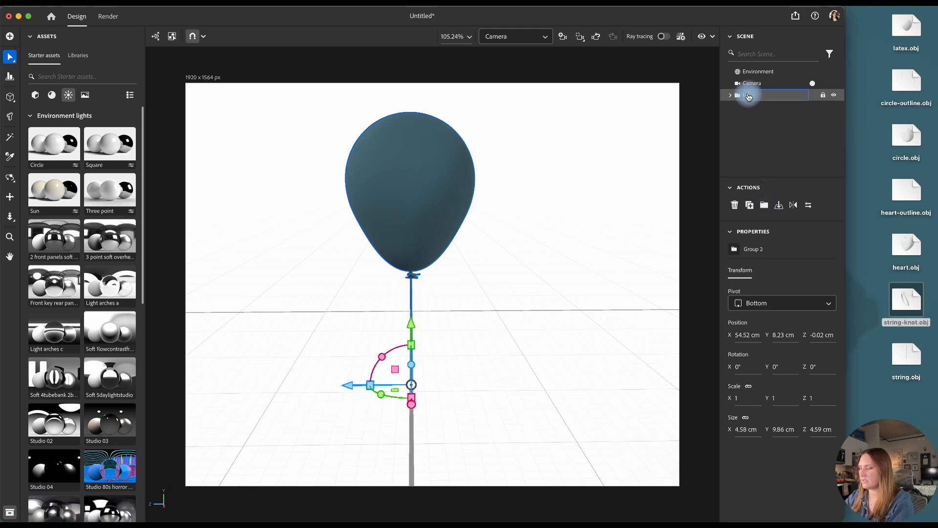
key("Return")
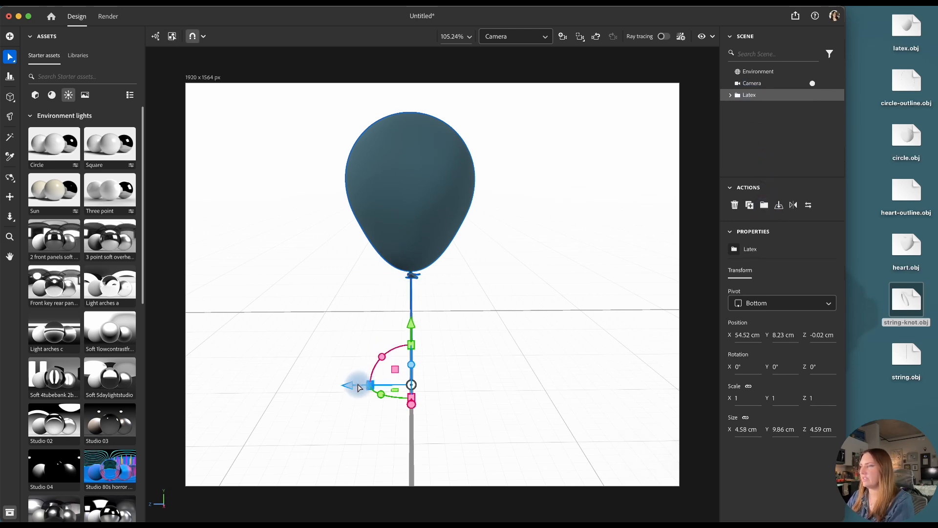
left_click_drag(360, 383, 276, 381)
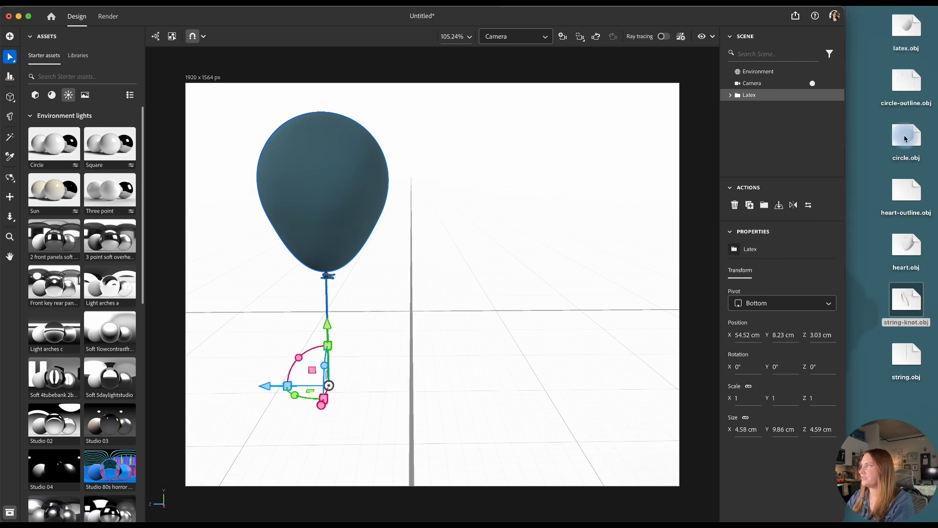
Import circle.obj and circle-outline.obj into the scene and rotate each to 90° around Y
left_click_drag(911, 136, 459, 354)
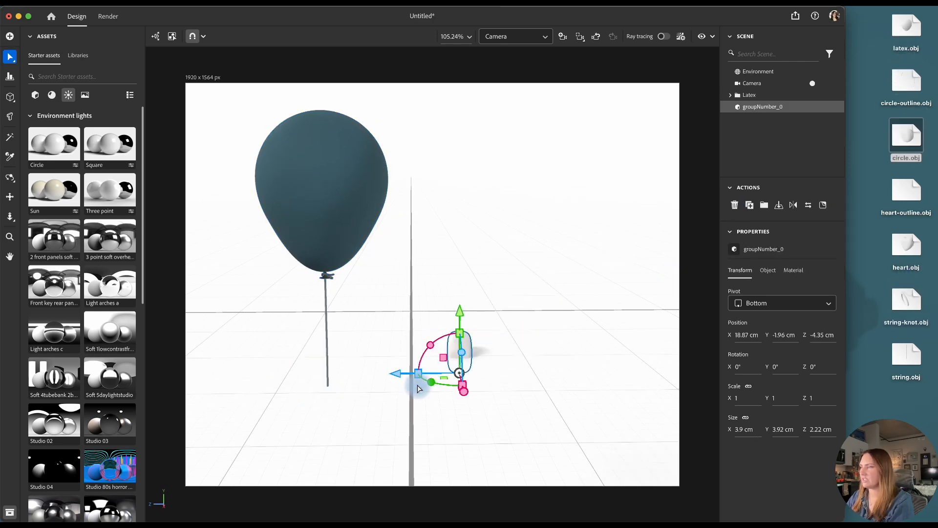
left_click_drag(431, 386, 515, 375)
left_click_drag(906, 81, 465, 394)
left_click_drag(440, 429, 522, 433)
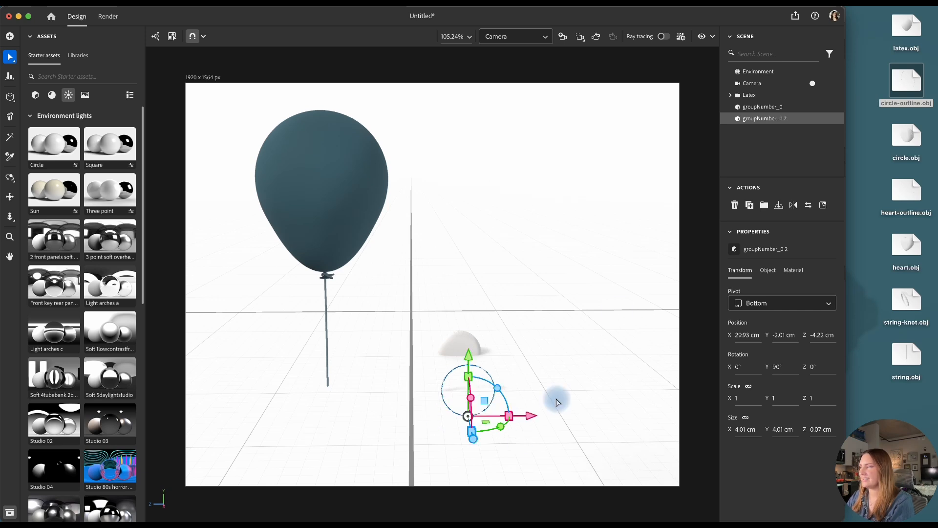
Align the centers of the imported circle and its outline with each other
left_click(772, 109, "shift")
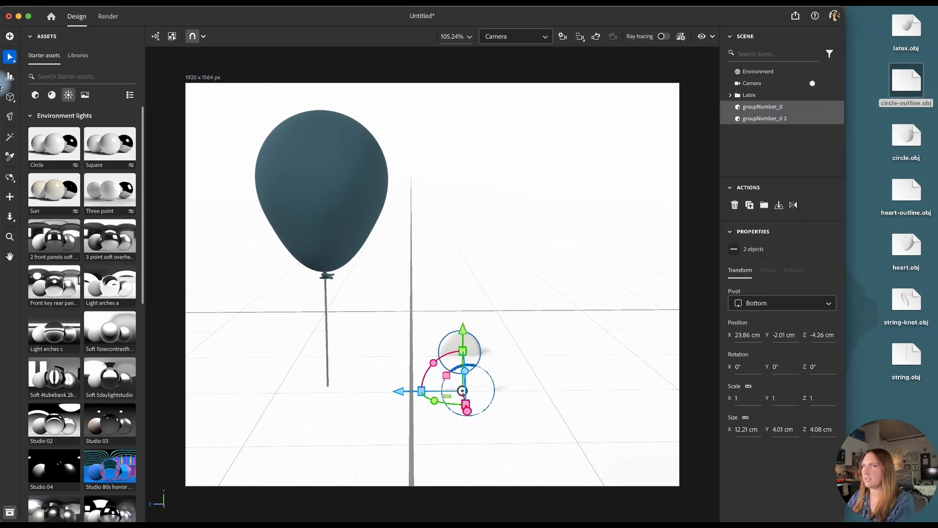
left_click(10, 79)
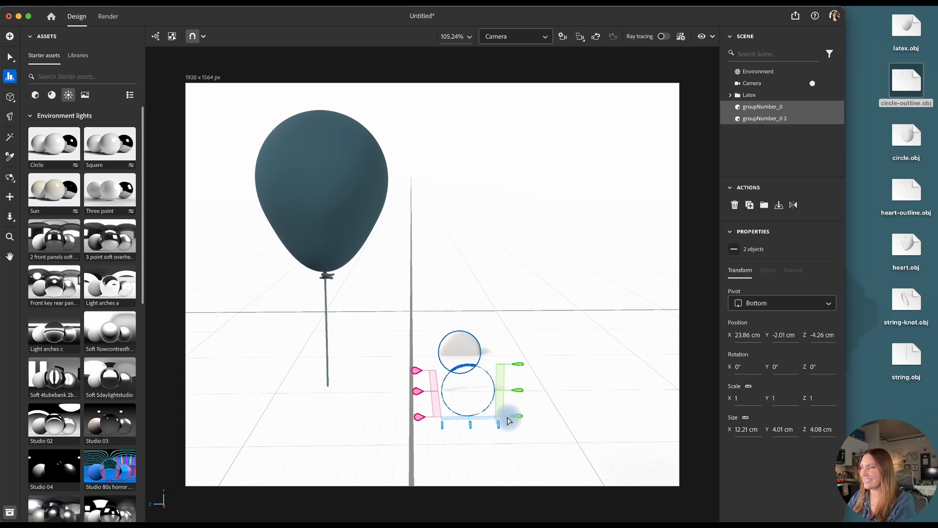
left_click(419, 391)
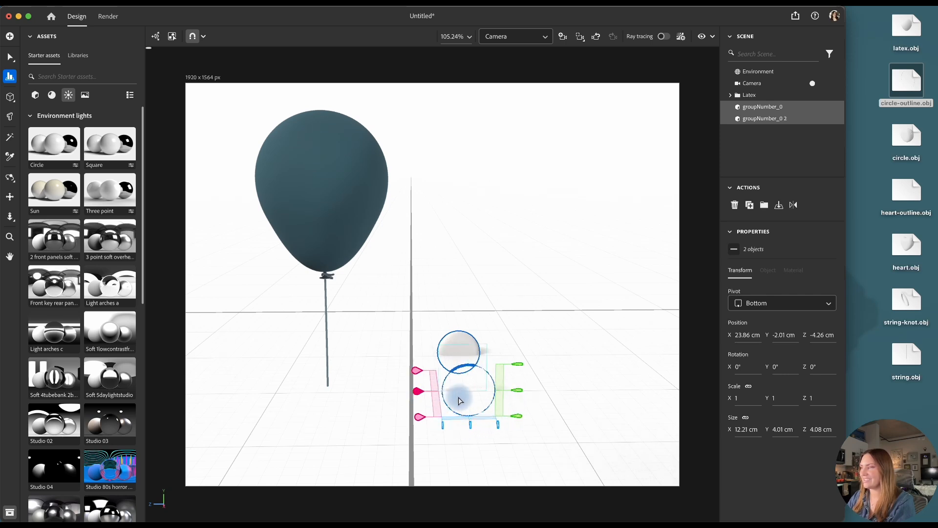
left_click(510, 396)
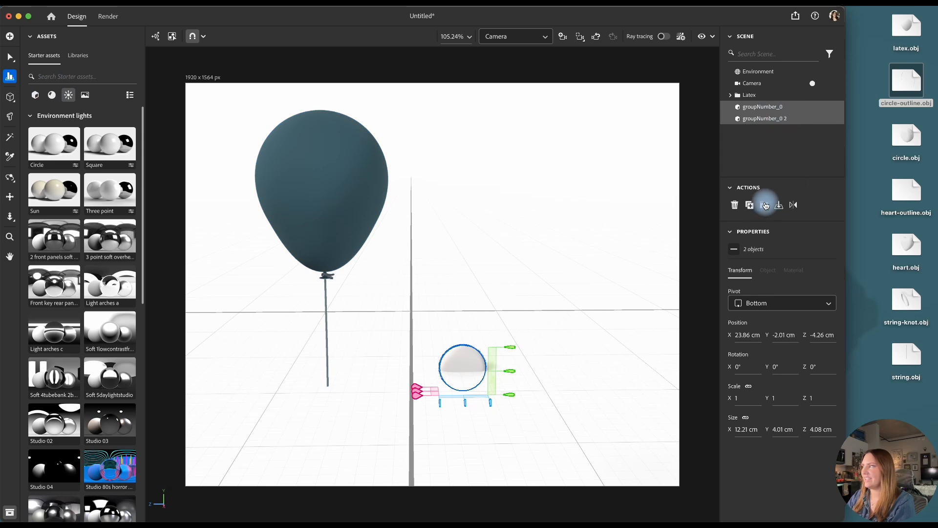
Rename groupNumber_0 as Outline and groupNumber_0 2 as Circle
left_click(762, 107)
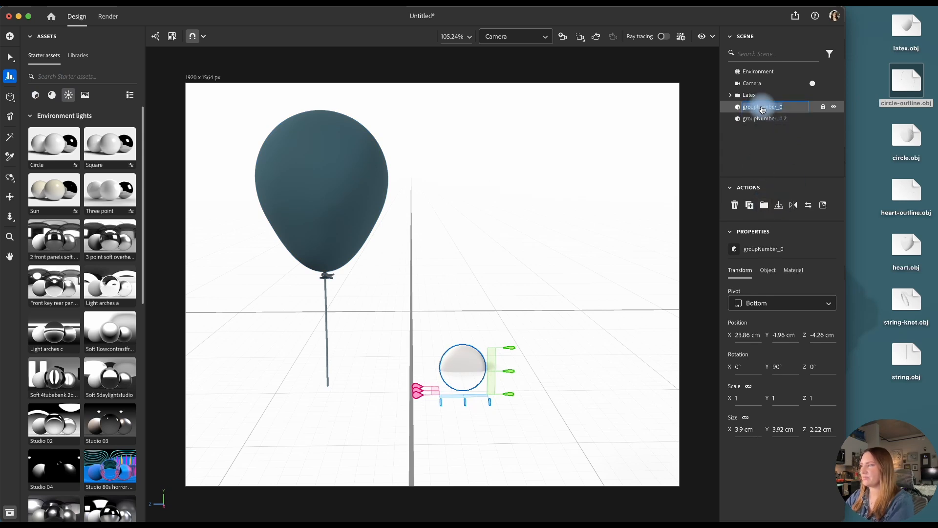
type("Outline")
key("Return")
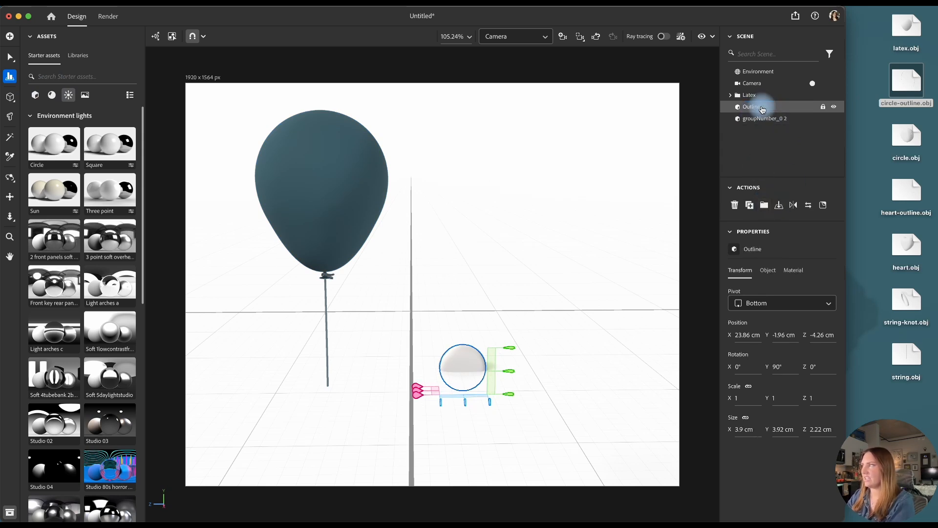
left_click(758, 118)
double_click(758, 119)
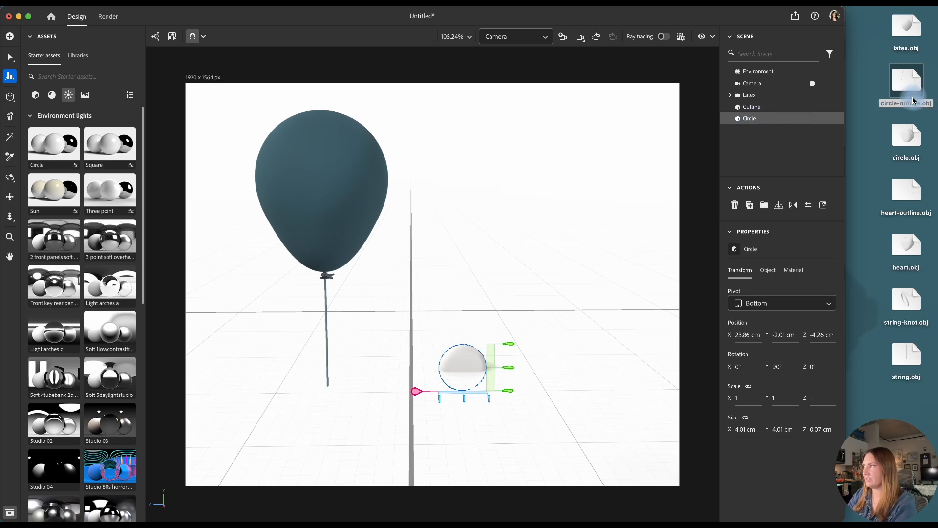
Group the two circle parts as Mylar and move the group to about X 64.12, Y 13.81 and Z -0.45 cm
left_click(765, 107, "shift")
left_click(765, 206)
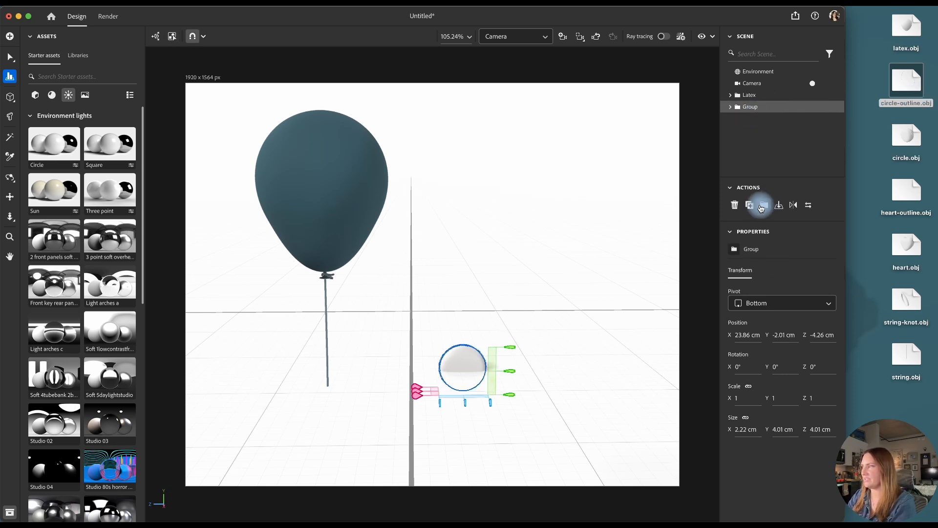
key("v")
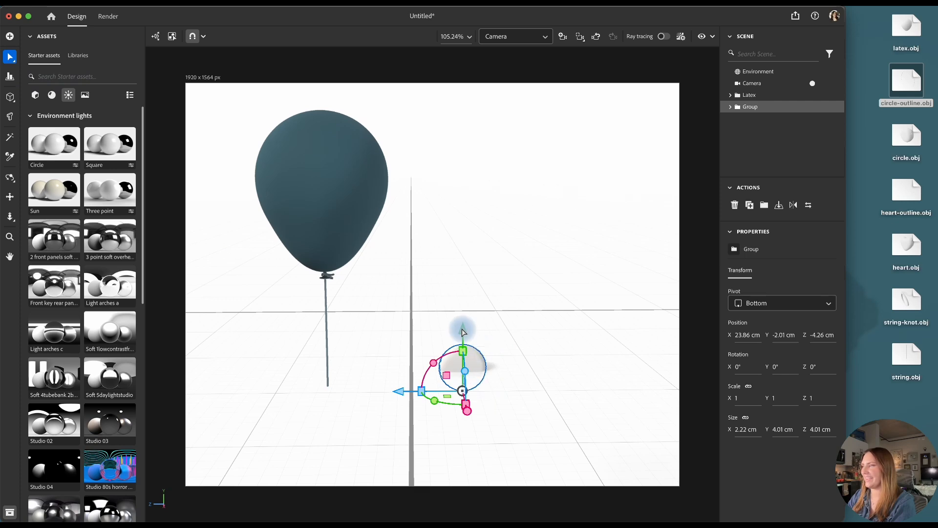
left_click_drag(463, 329, 430, 312)
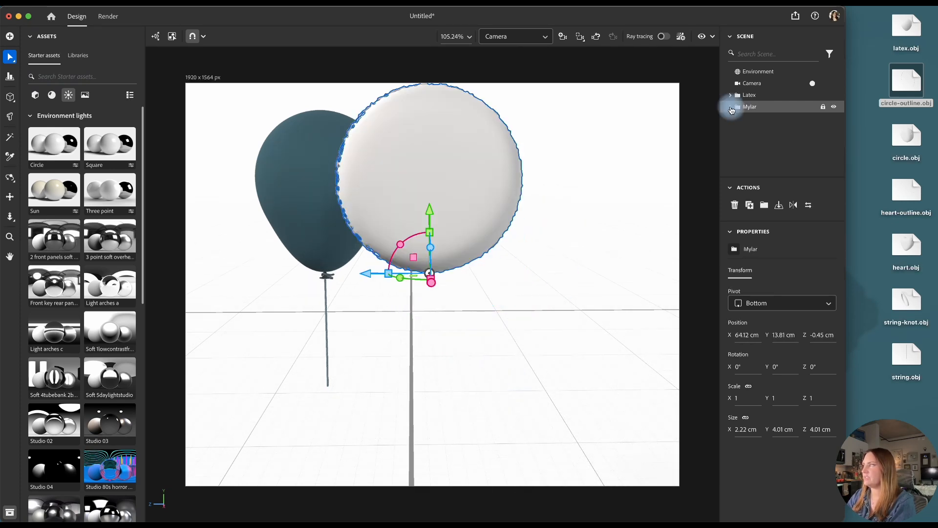
Rename the disc in the Mylar group as Circle and the thin ring as Outline, and set the ring's size to 4 cm
left_click(731, 107)
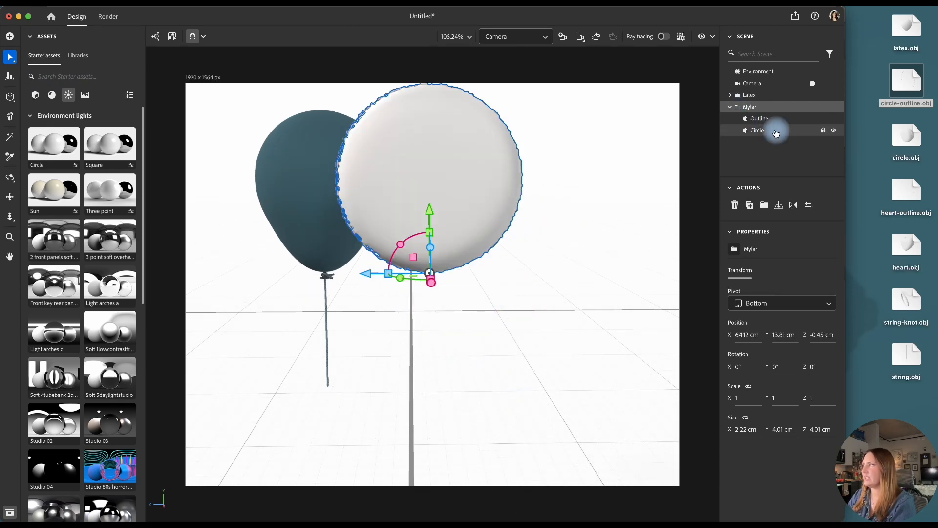
left_click(763, 120)
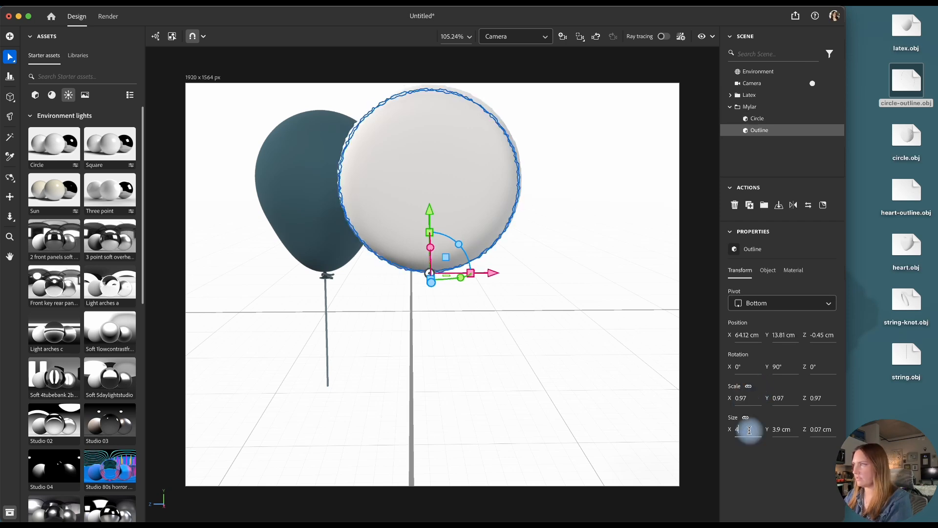
key("Return")
Align the Circle and the Outline of the Mylar group with each other and check their fit from an angle
left_click(764, 119, "shift")
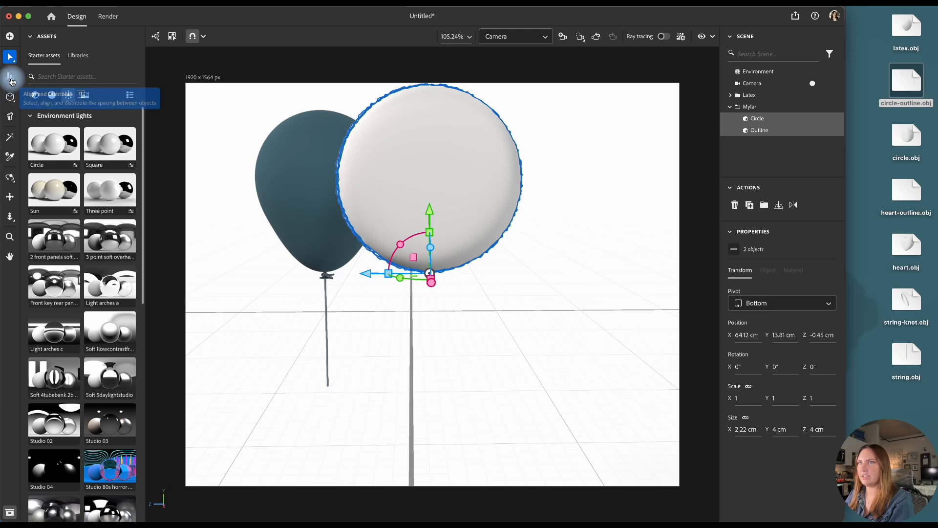
left_click(9, 77)
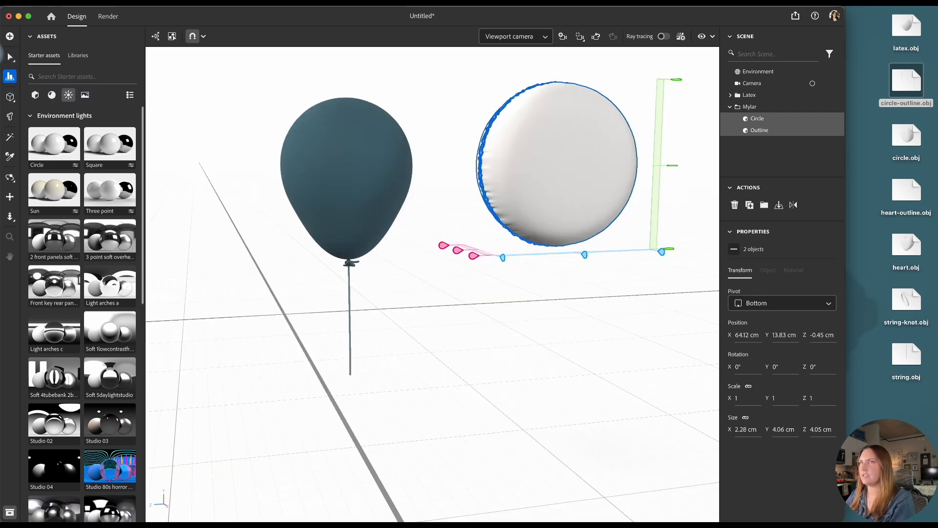
left_click(9, 53)
left_click(573, 332)
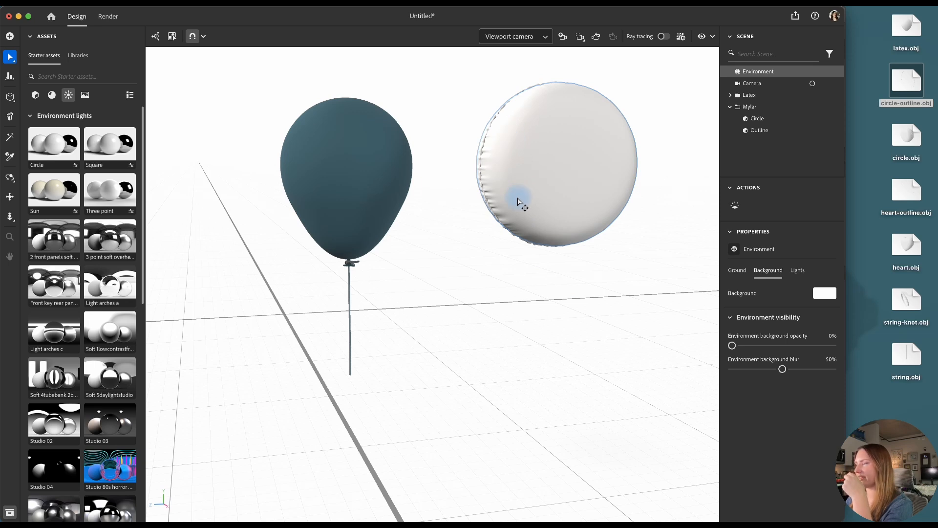
Select the Outline and the Circle inside the Mylar group
left_click(769, 130)
left_click(760, 119)
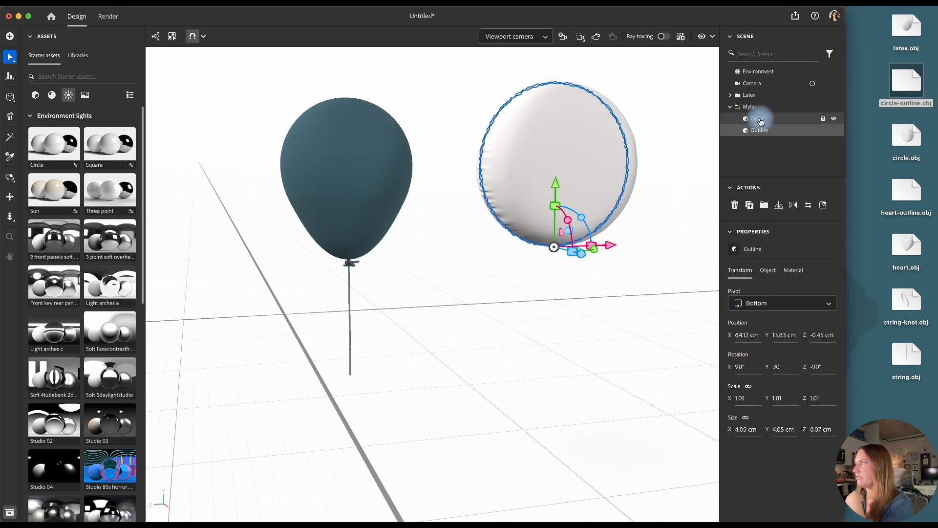
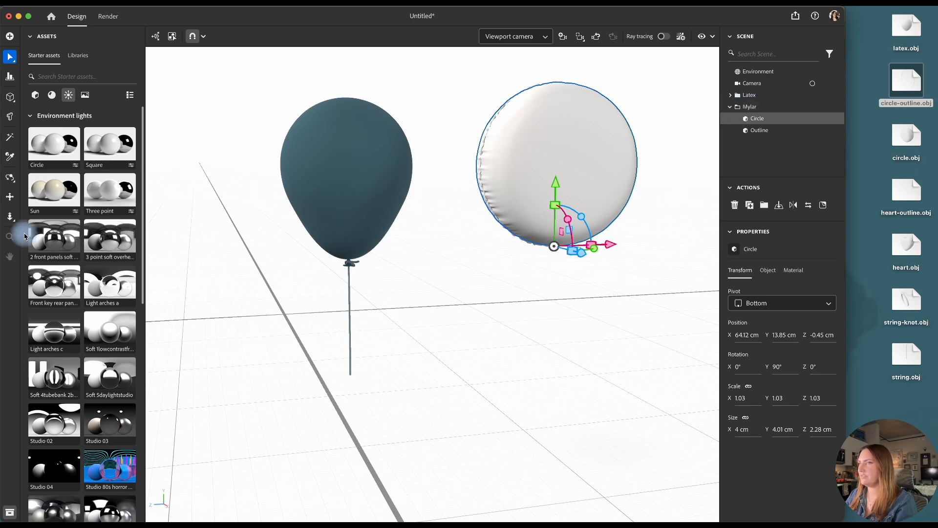
Apply the basic Metal material to the Circle and Outline in the Mylar group
left_click(53, 94)
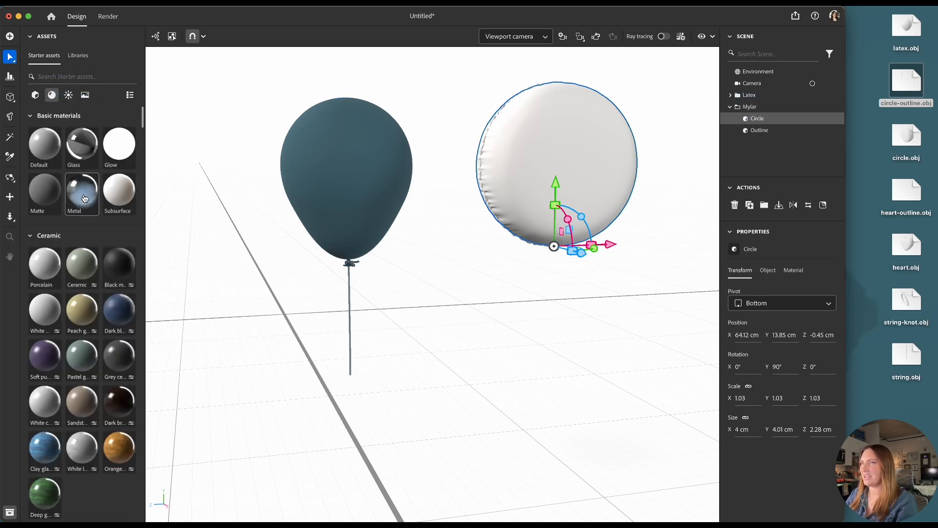
left_click_drag(80, 197, 755, 107)
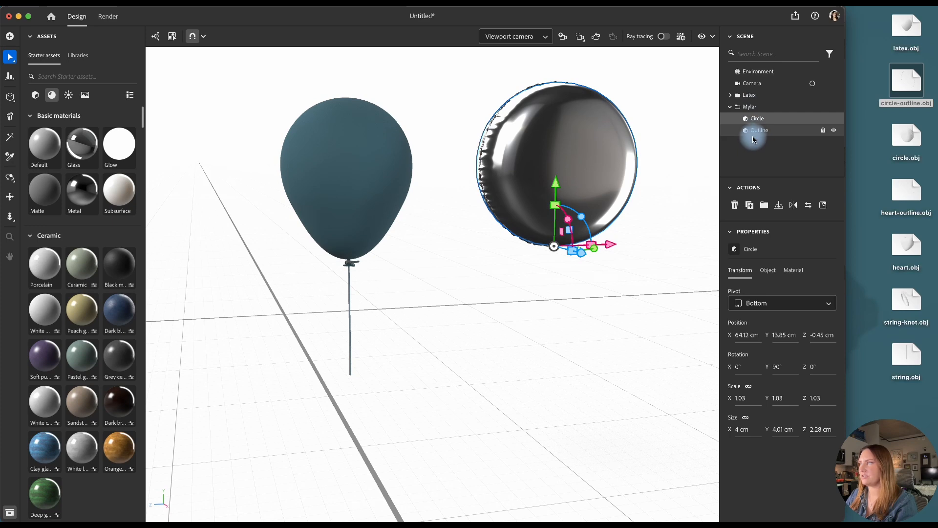
left_click(813, 84)
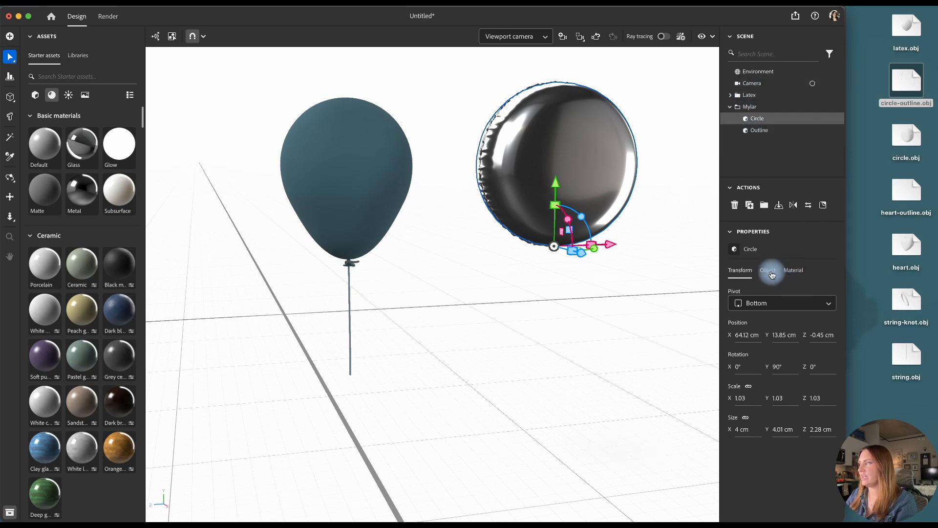
Try a roughness of 0.86 and a metallic value of 0 on the Circle's Metal material
left_click(798, 275)
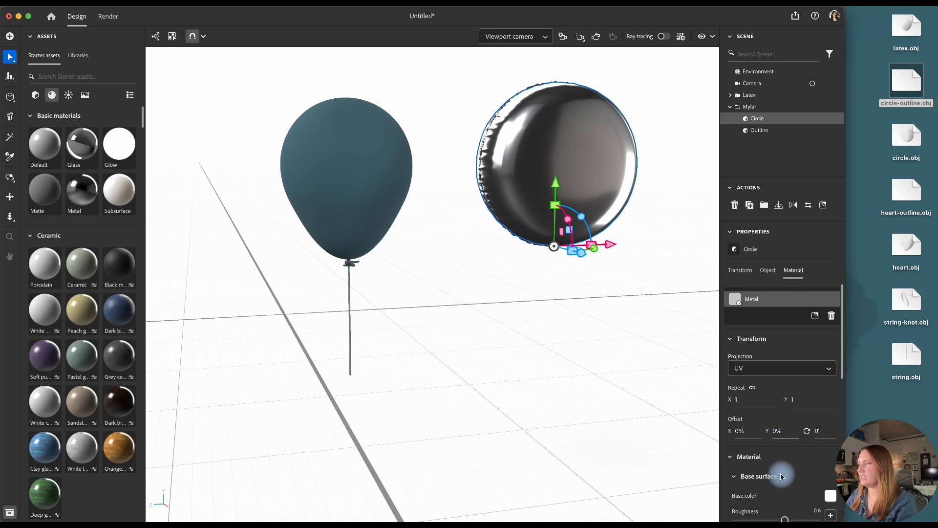
scroll(783, 466, "down", 2)
scroll(783, 466, "down", 2)
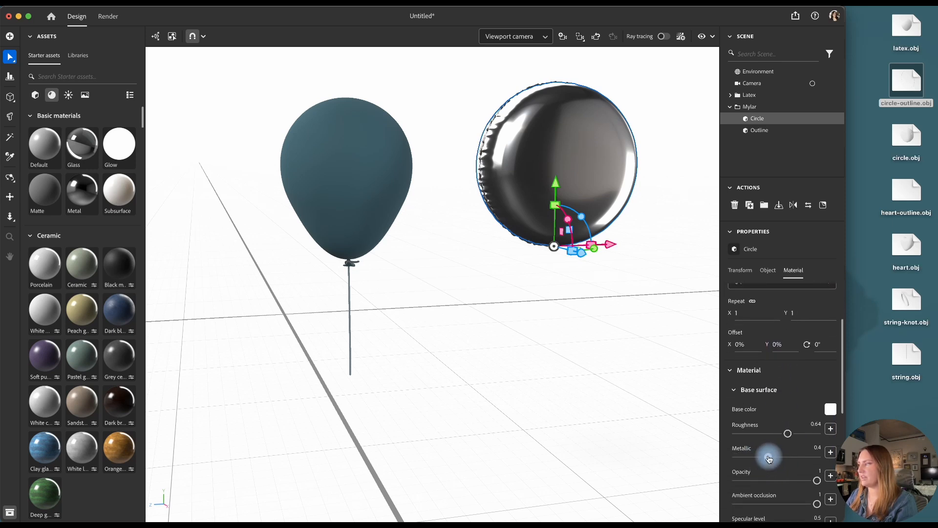
left_click_drag(756, 457, 734, 457)
scroll(775, 446, "down", 1)
left_click_drag(787, 405, 803, 405)
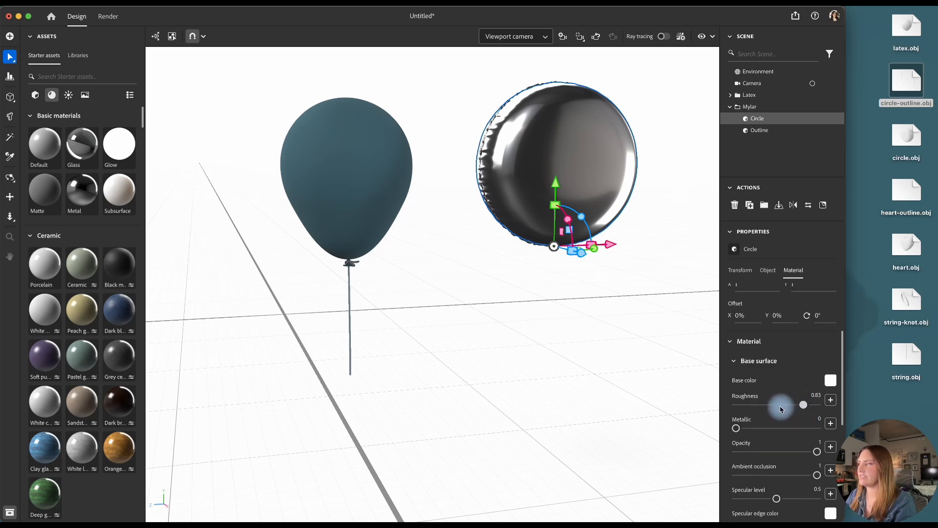
left_click_drag(781, 409, 807, 405)
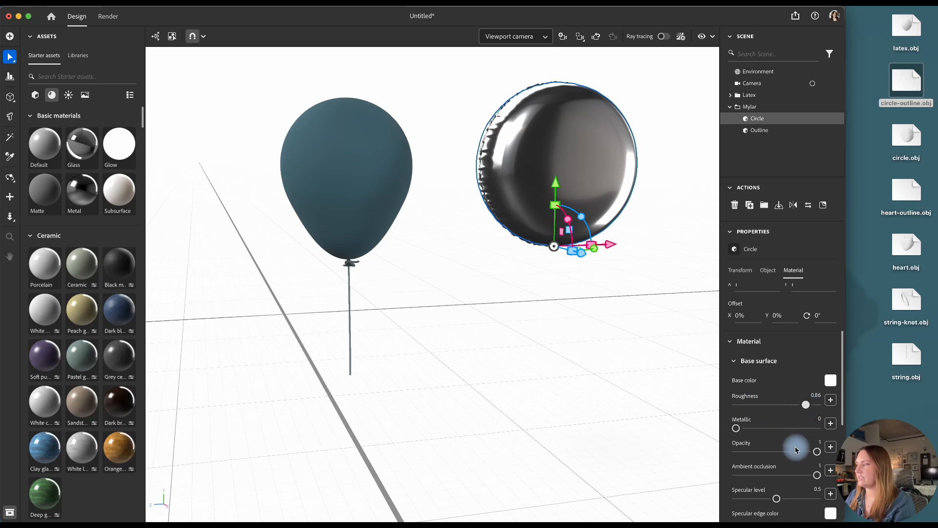
scroll(791, 450, "down", 3)
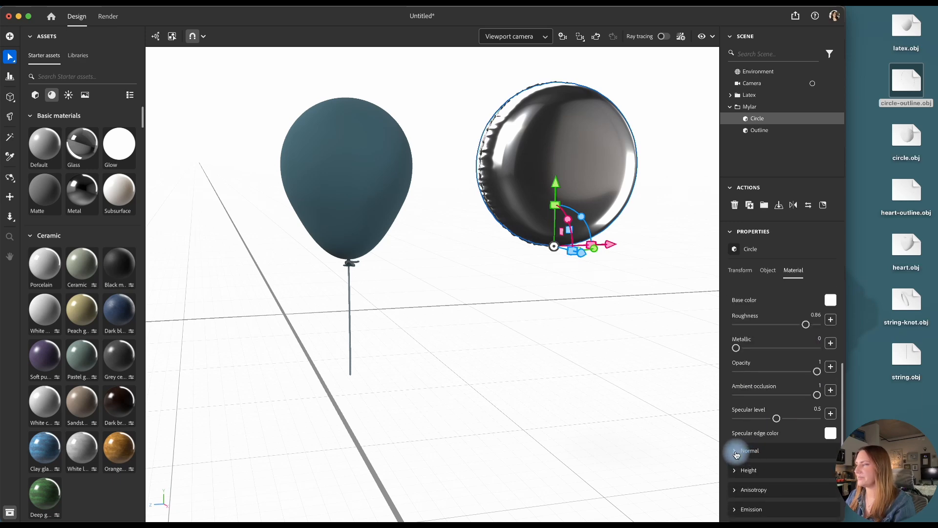
left_click(736, 454)
scroll(756, 444, "down", 2)
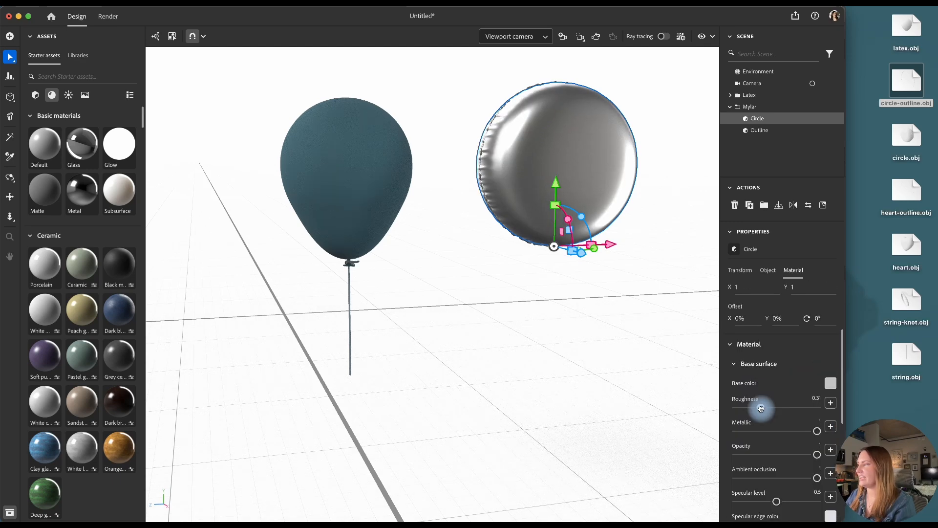
Set the roughness of the Circle's Metal material to 0.36 and check the material on the Outline
left_click_drag(761, 409, 765, 409)
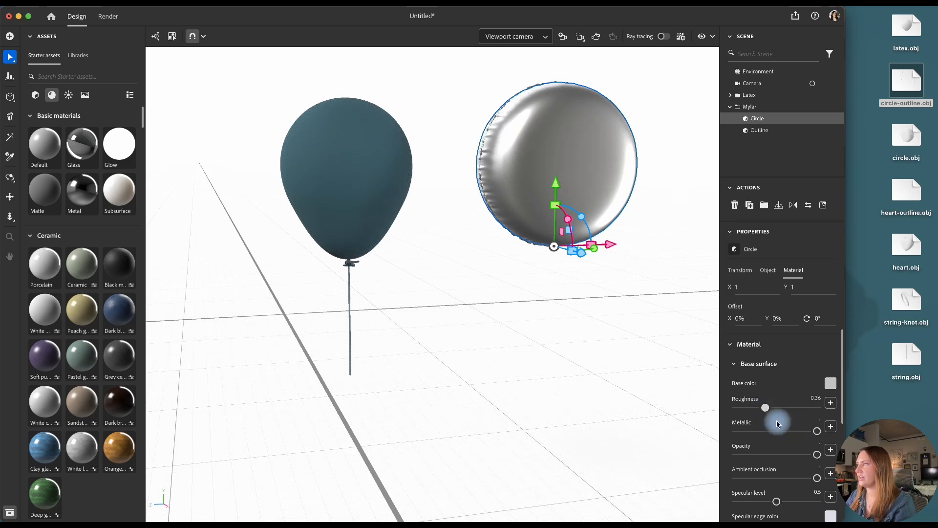
left_click(784, 130)
scroll(792, 400, "up", 4)
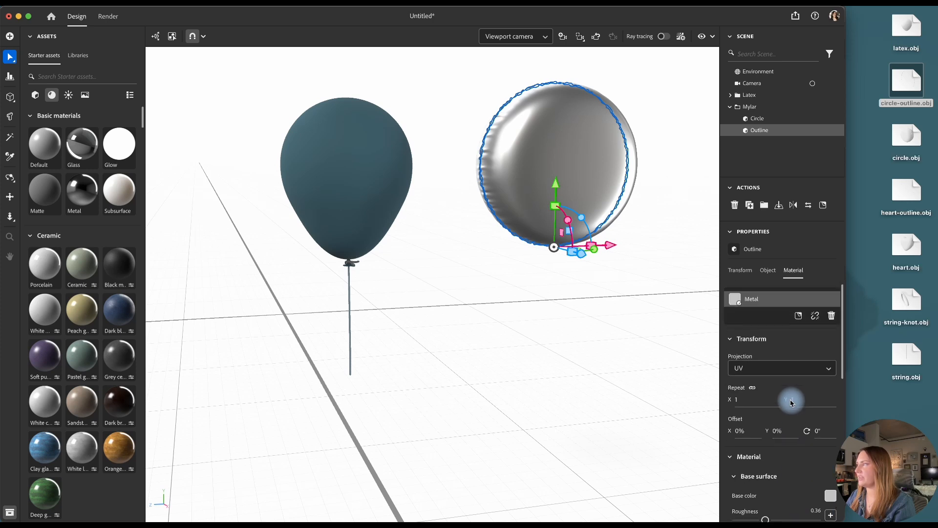
left_click(763, 110)
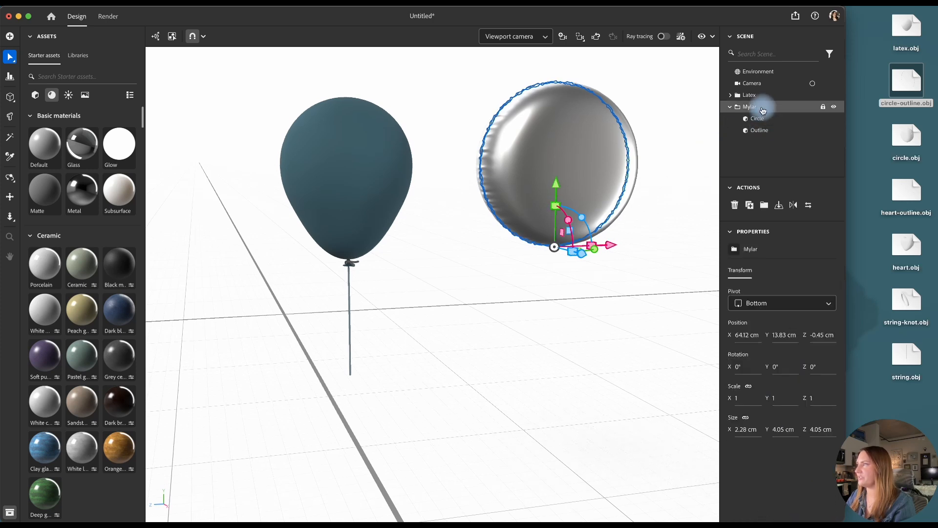
left_click(790, 119)
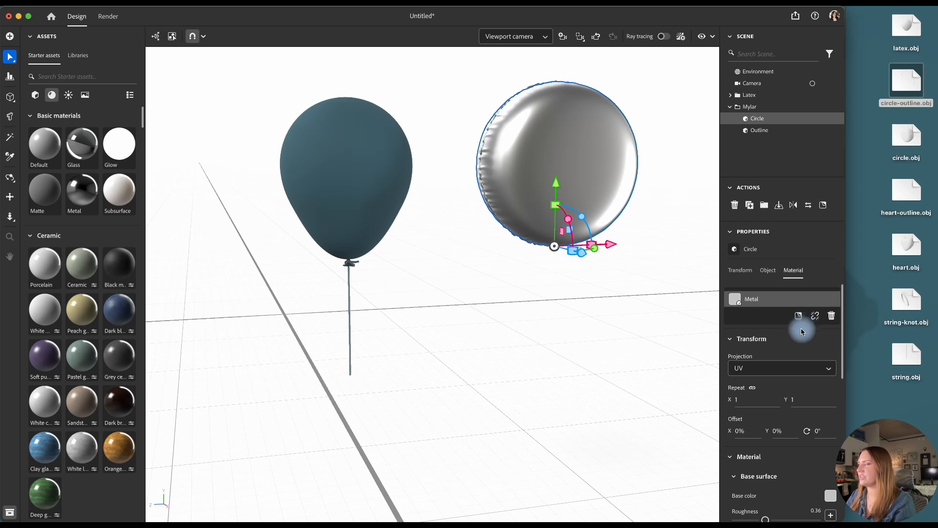
Change the base color of the Circle's Metal material to a warm off-white using a hex value
scroll(826, 426, "down", 2)
left_click(831, 430)
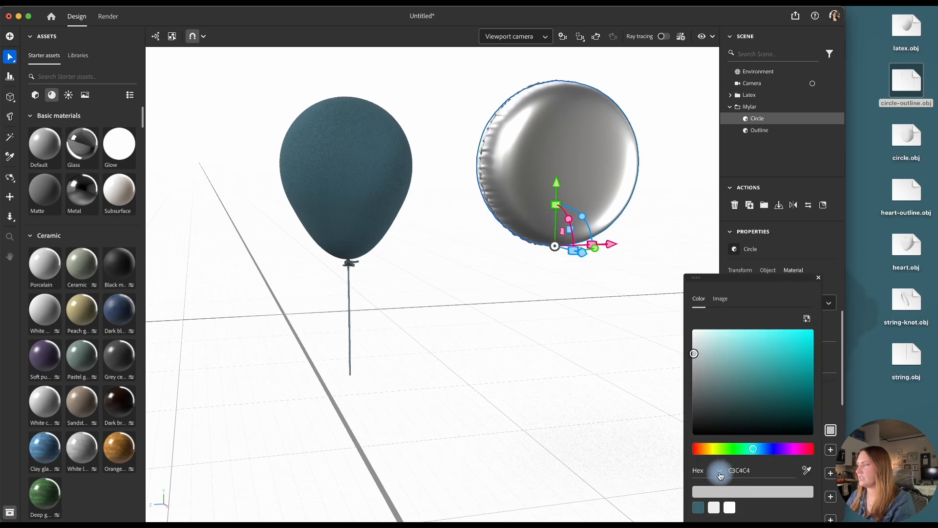
left_click(745, 470)
key("Return")
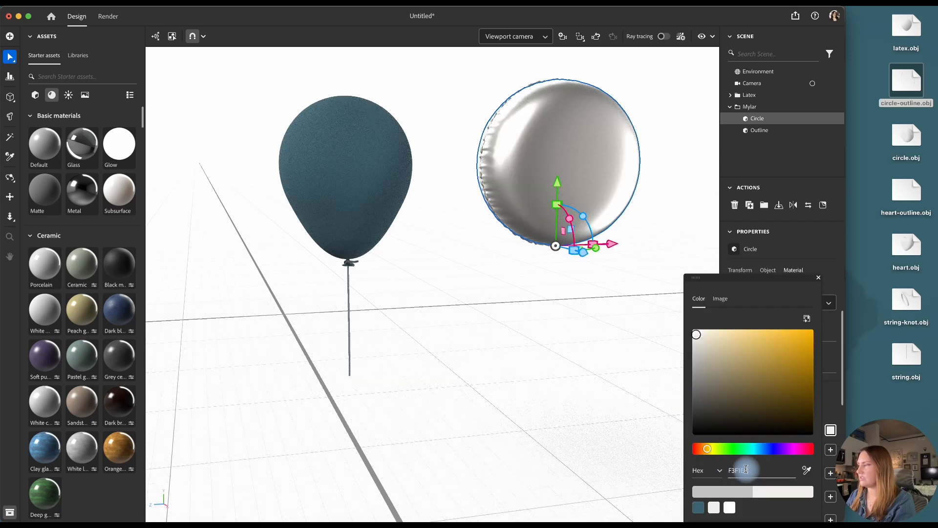
Switch to Illustrator and collect the Silver Moon Design School logo group as a single asset for export
key("ctrl+Up")
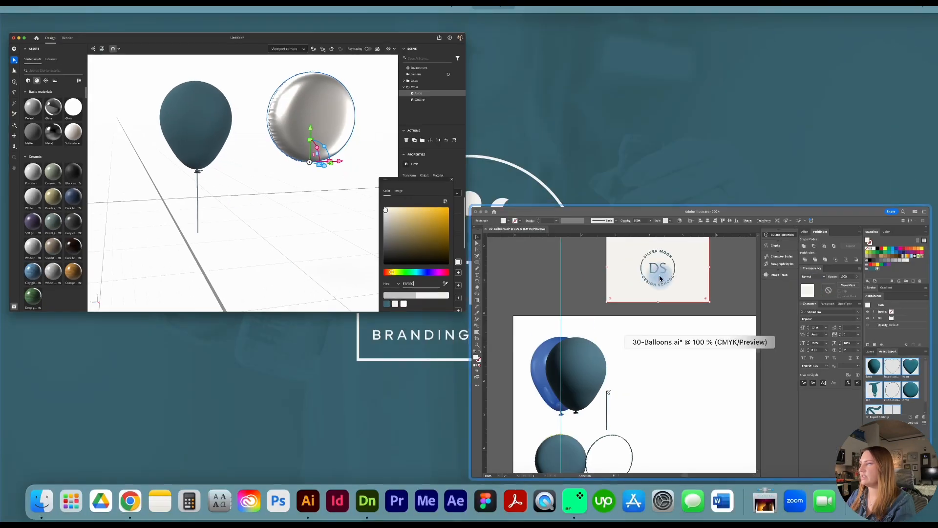
left_click(551, 326)
left_click(342, 124)
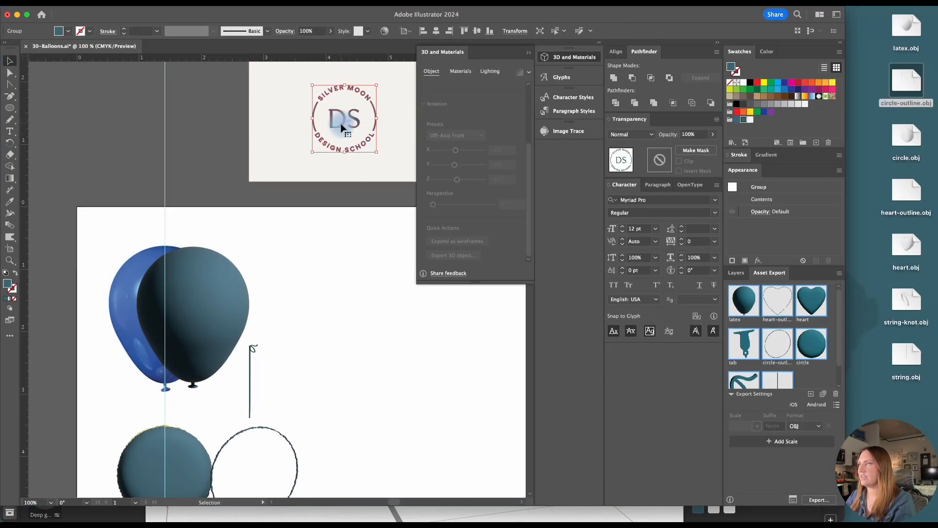
right_click(342, 125)
mouse_move(428, 409)
left_click(473, 408)
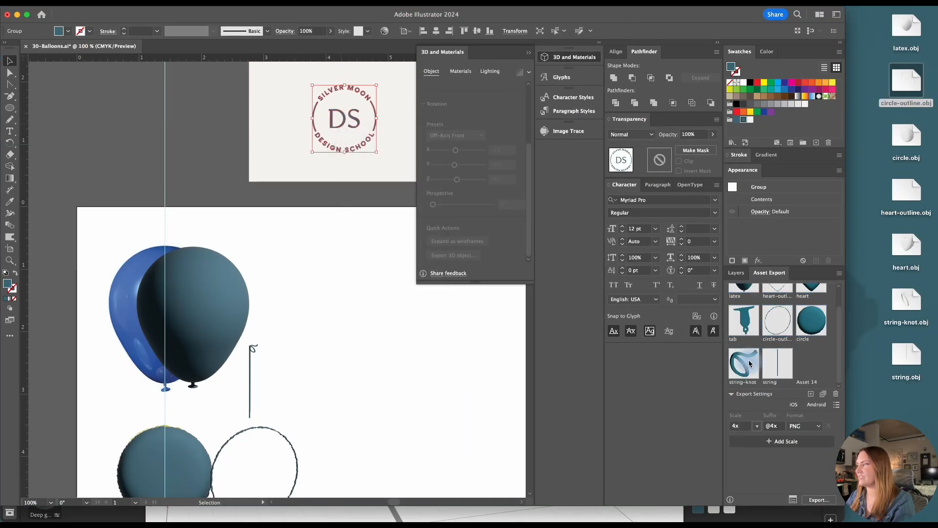
Name the new asset Logo and export it as a 4x PNG to the OBJ Files folder
double_click(807, 382)
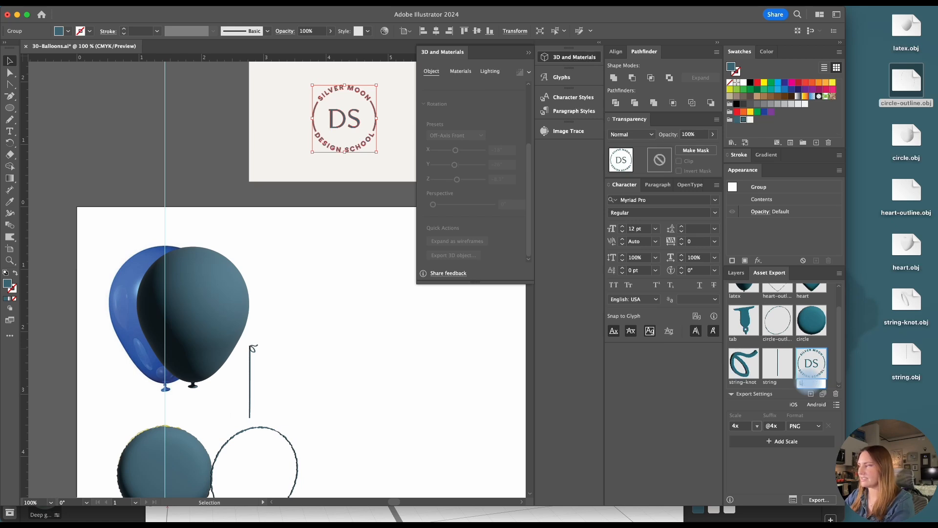
left_click(826, 499)
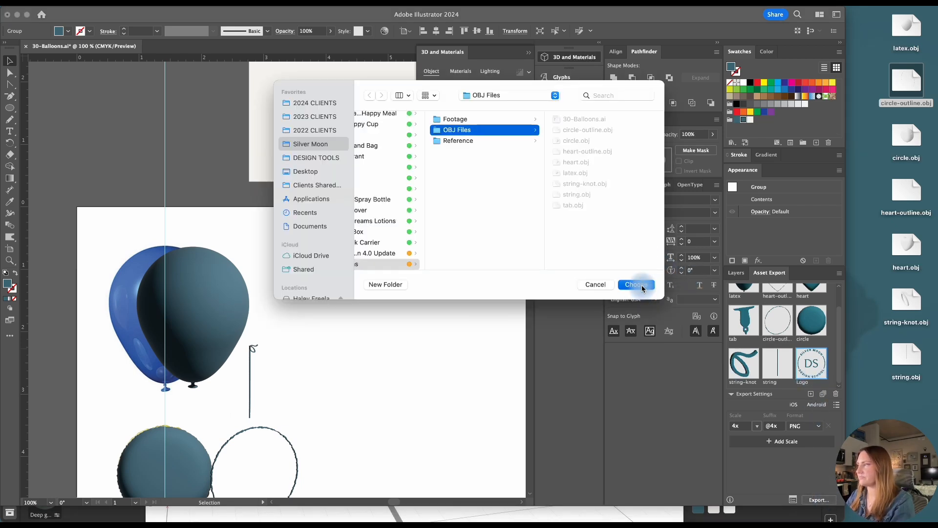
left_click(643, 288)
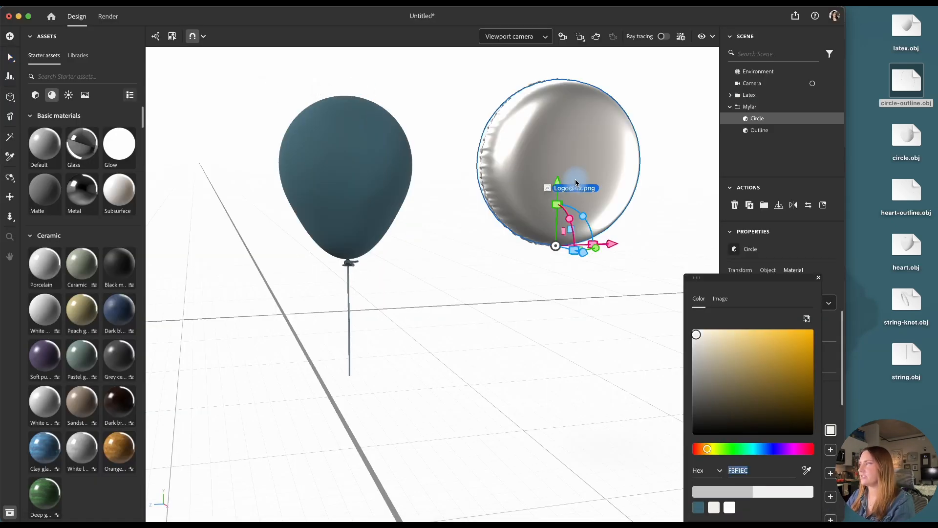
Return to Stager, place the logo as a decal centered on the Circle's face, and scale it to about 2.28%
left_click_drag(566, 183, 566, 171)
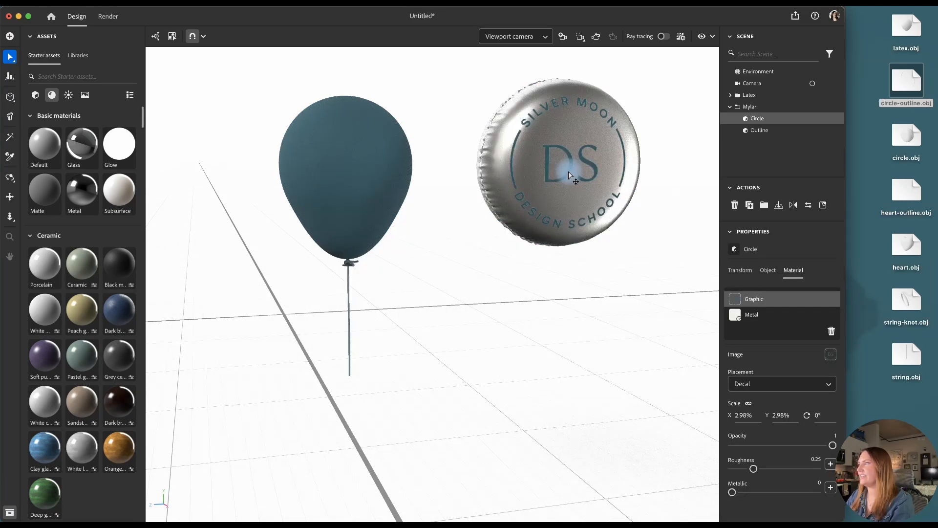
left_click_drag(636, 165, 620, 164)
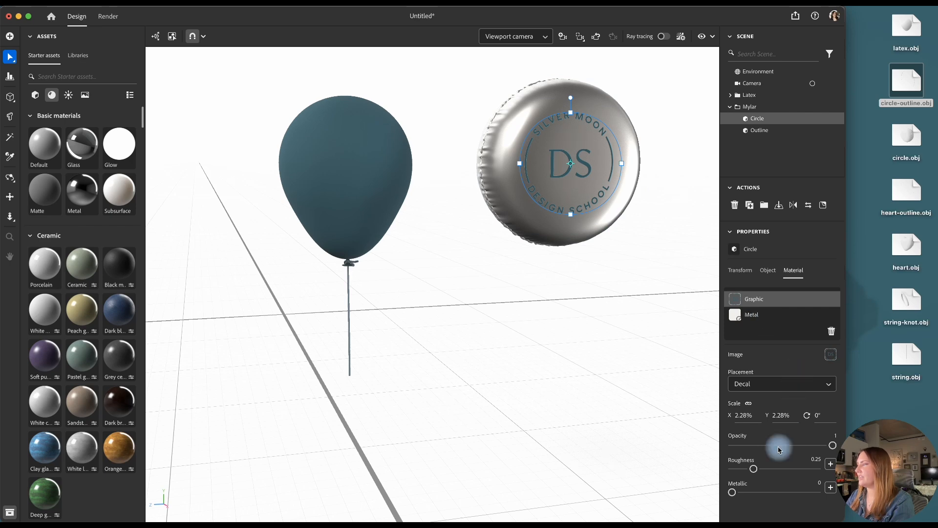
Set the logo decal's metallic value to 0.67 and preview the balloons briefly with ray tracing
left_click(790, 494)
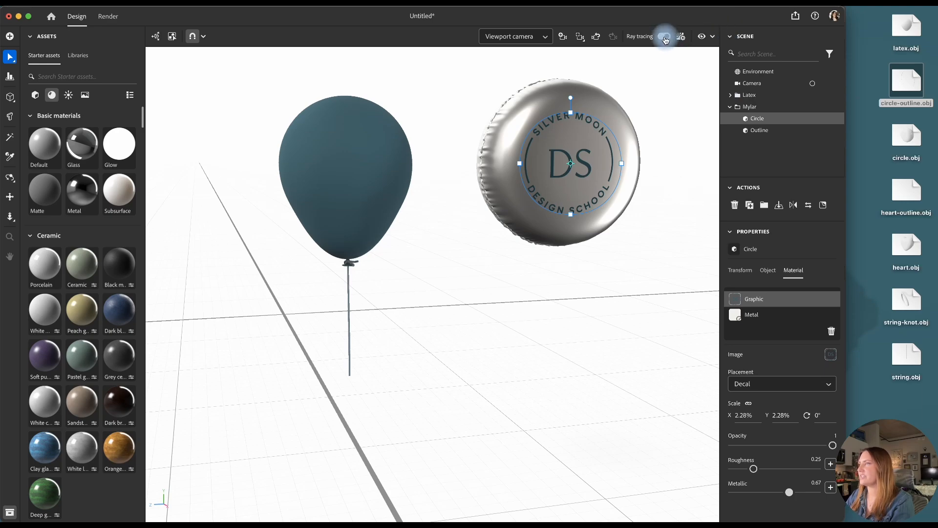
left_click(665, 37)
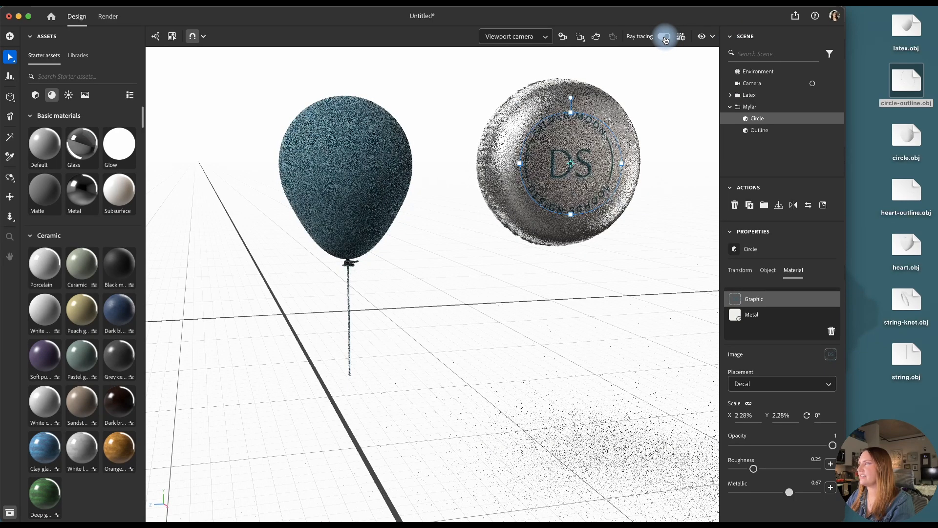
left_click(665, 38)
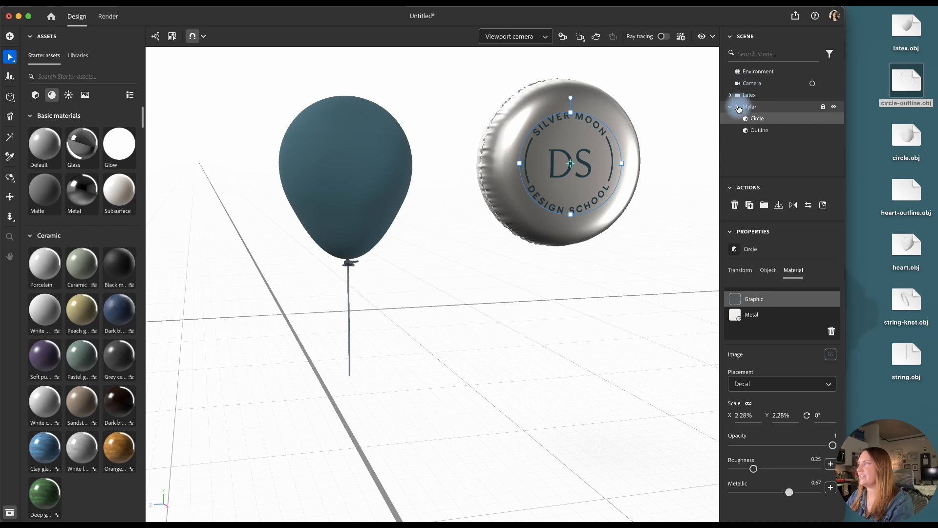
Duplicate the string object of the Latex balloon and move the copy into the Mylar group
left_click(731, 108)
left_click(730, 95)
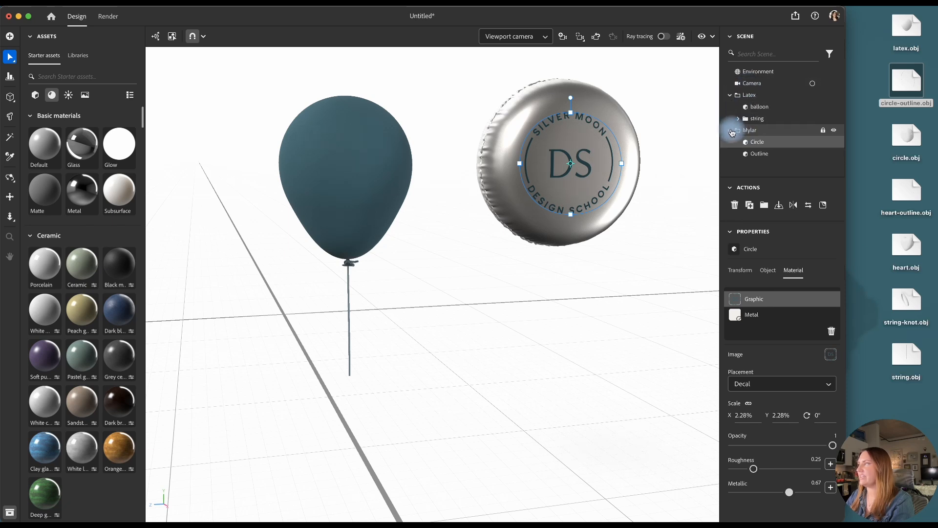
left_click(743, 119)
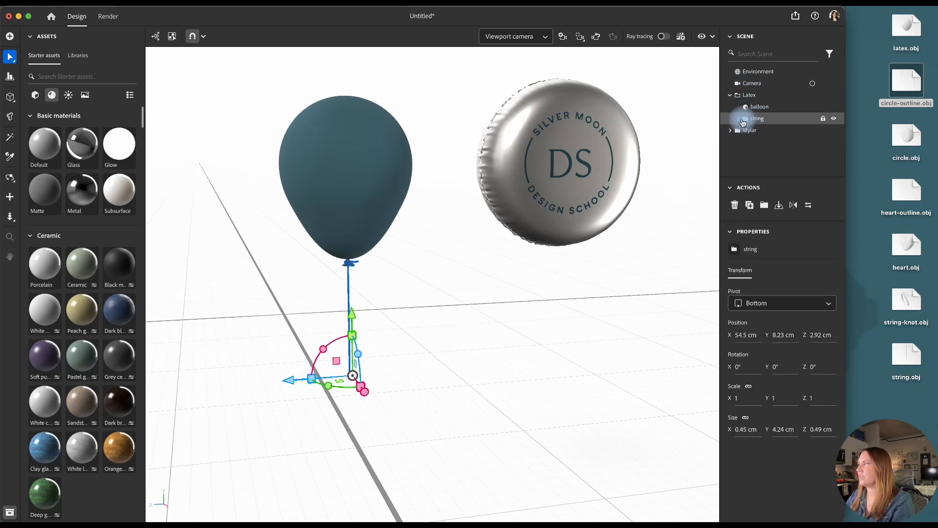
left_click(766, 133)
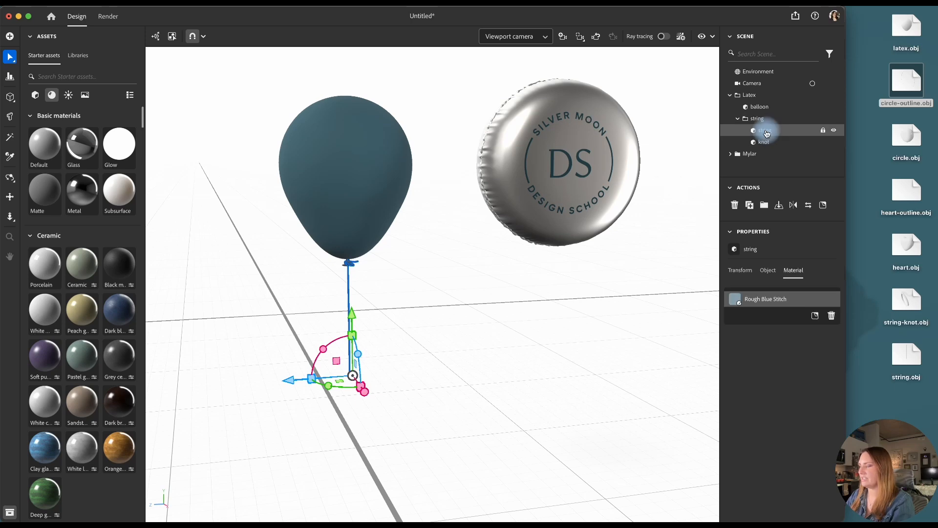
key("super+d")
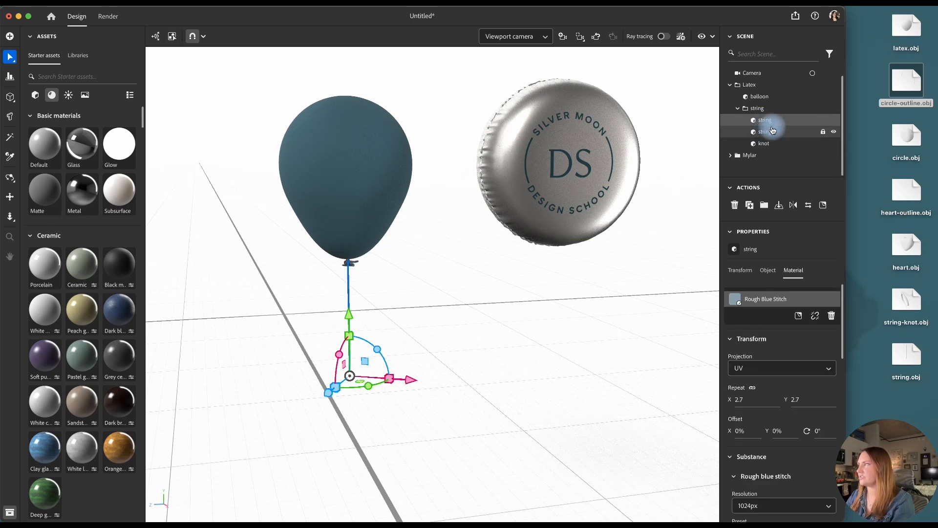
left_click_drag(756, 159, 755, 159)
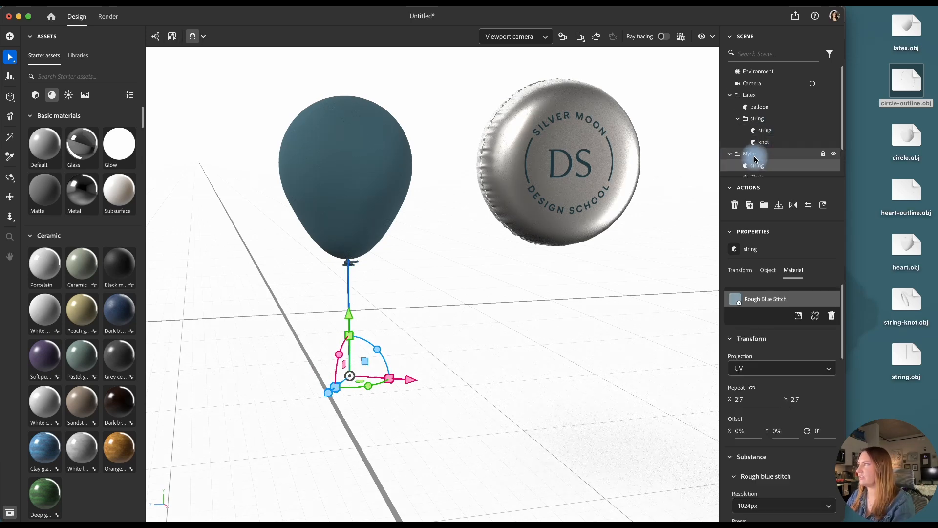
Align the string, Circle and Outline of the Mylar group on their centers along both horizontal axes
scroll(762, 159, "down", 1)
scroll(767, 161, "down", 1)
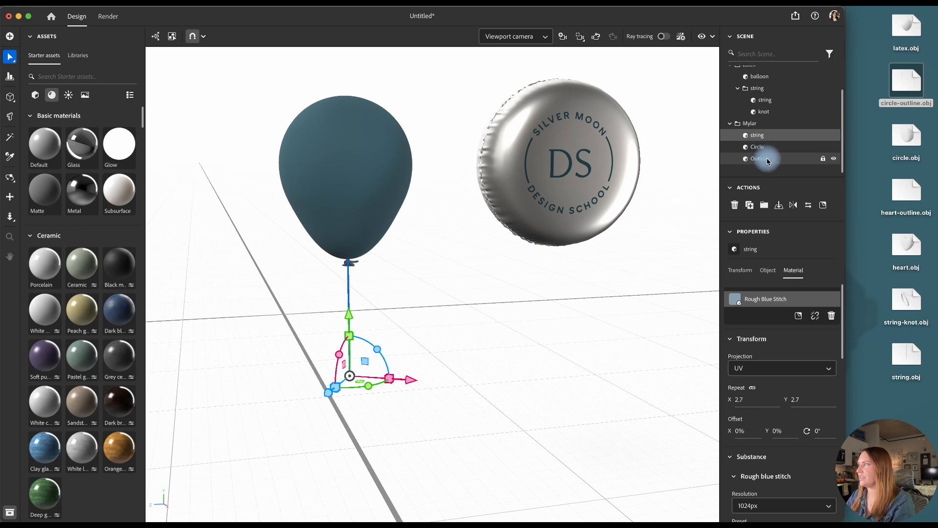
left_click(768, 160, "shift")
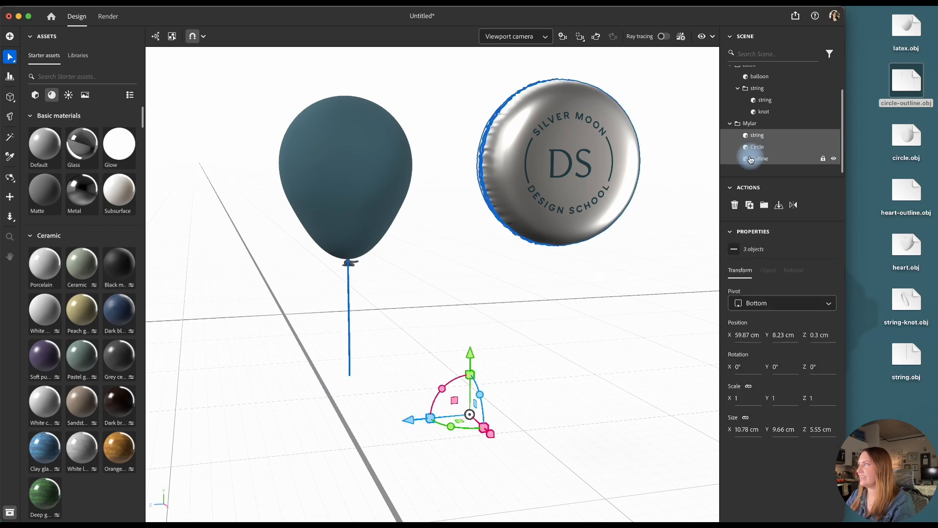
left_click(10, 77)
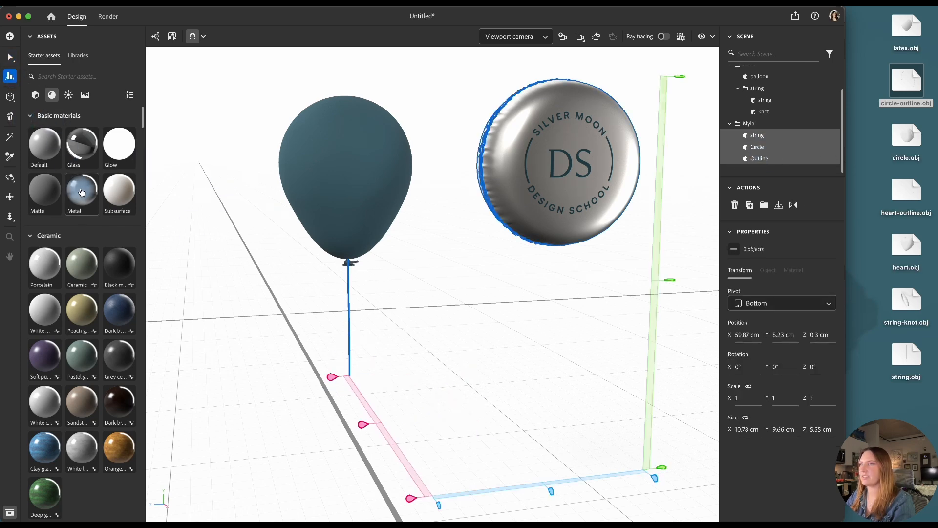
left_click(552, 492)
left_click(389, 425)
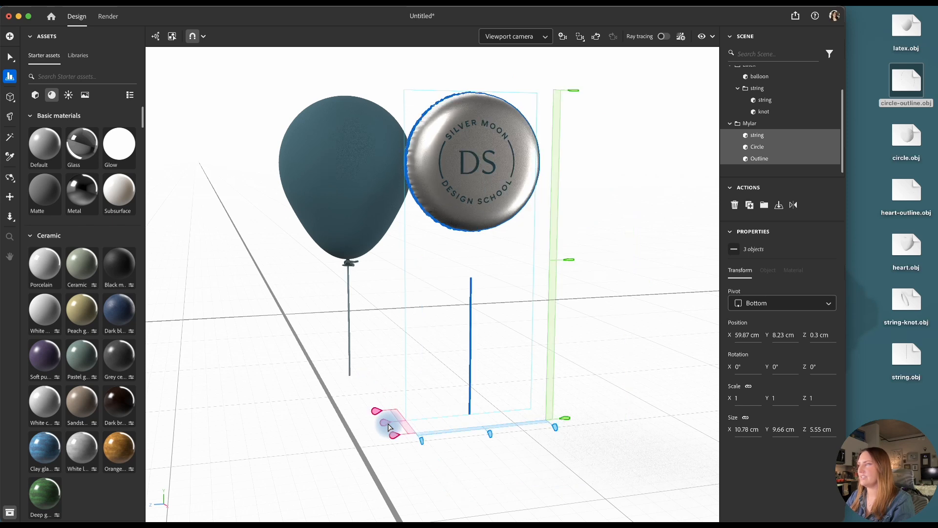
Raise the Mylar group's string to a height of about 9.35 cm, just below the circle balloon
left_click(775, 140)
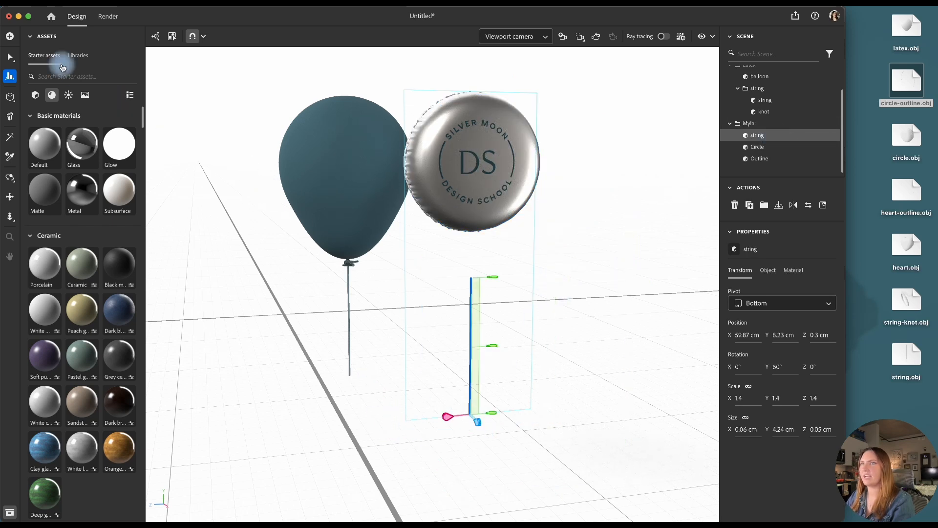
left_click(10, 57)
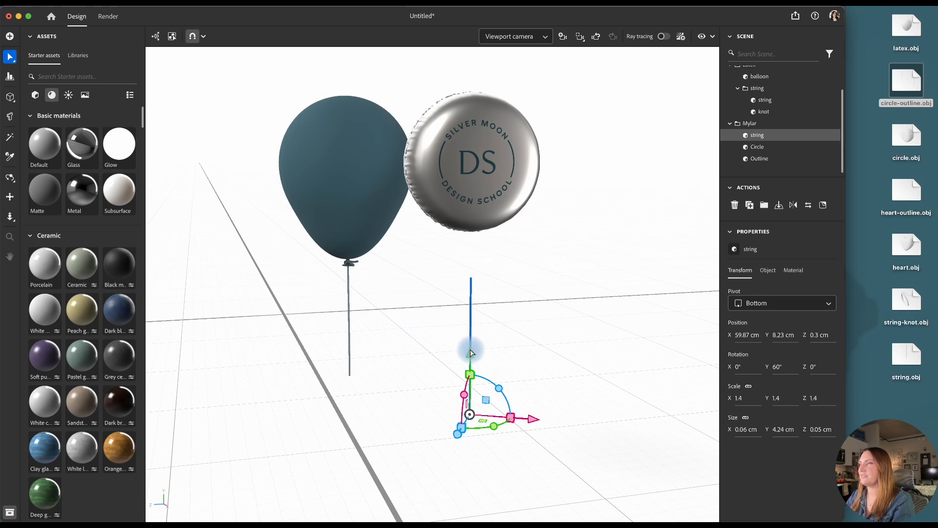
left_click_drag(472, 353, 473, 314)
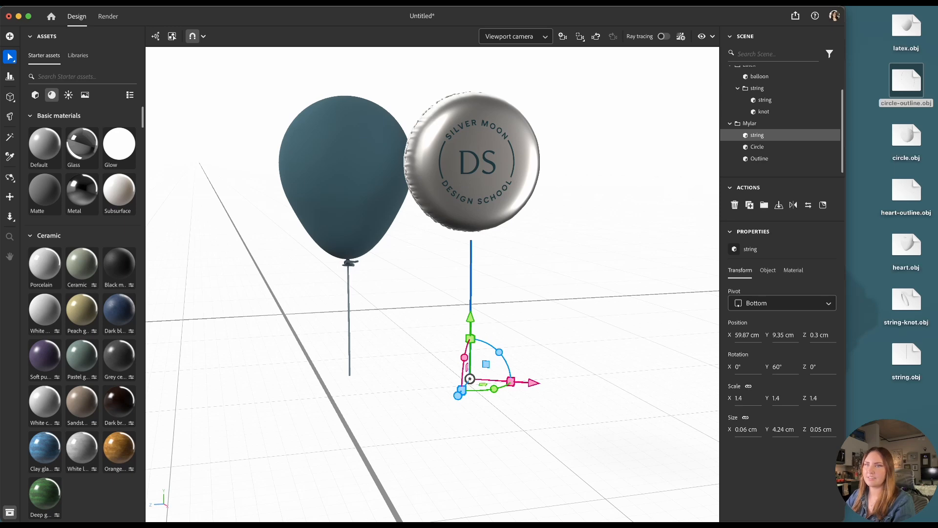
Import tab.obj into the scene, move it into the Mylar group and rename it tab
left_click_drag(560, 123, 538, 404)
left_click_drag(478, 360, 487, 196)
left_click(736, 143)
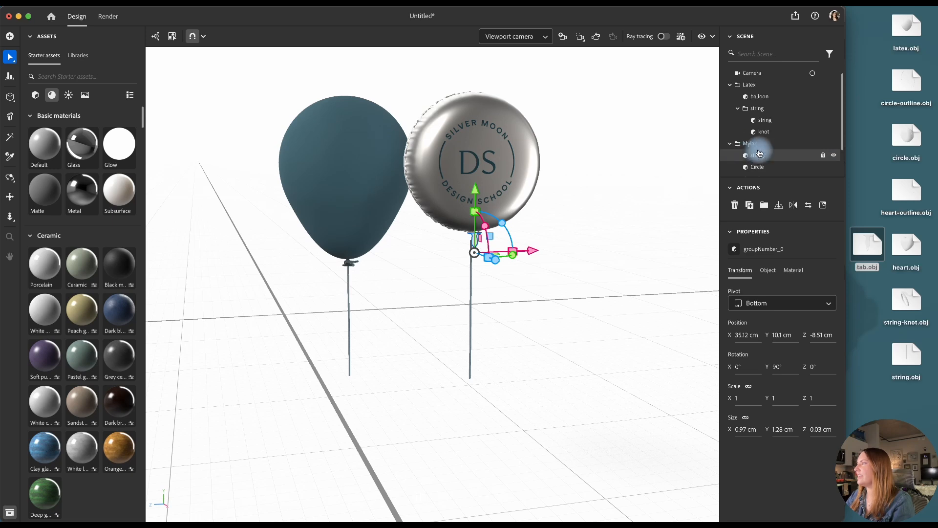
scroll(760, 149, "down", 3)
left_click_drag(760, 154, 761, 111)
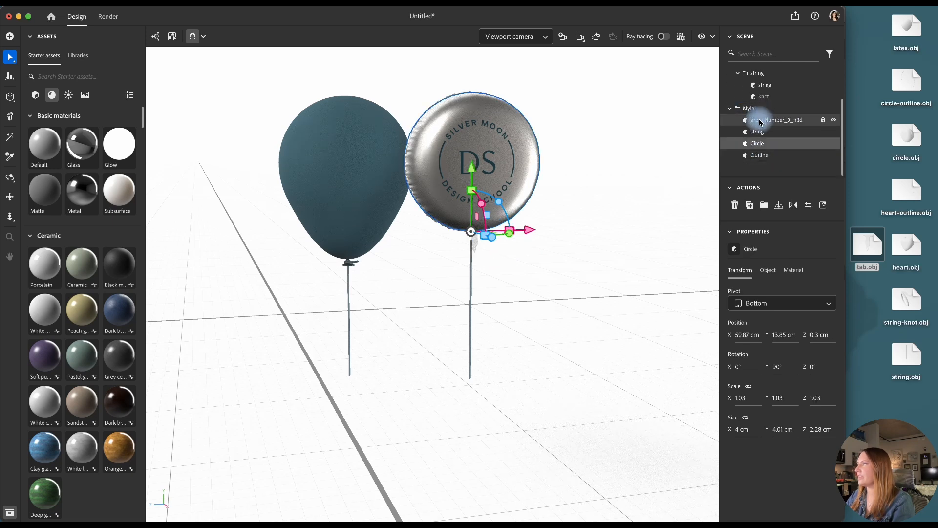
left_click(761, 121)
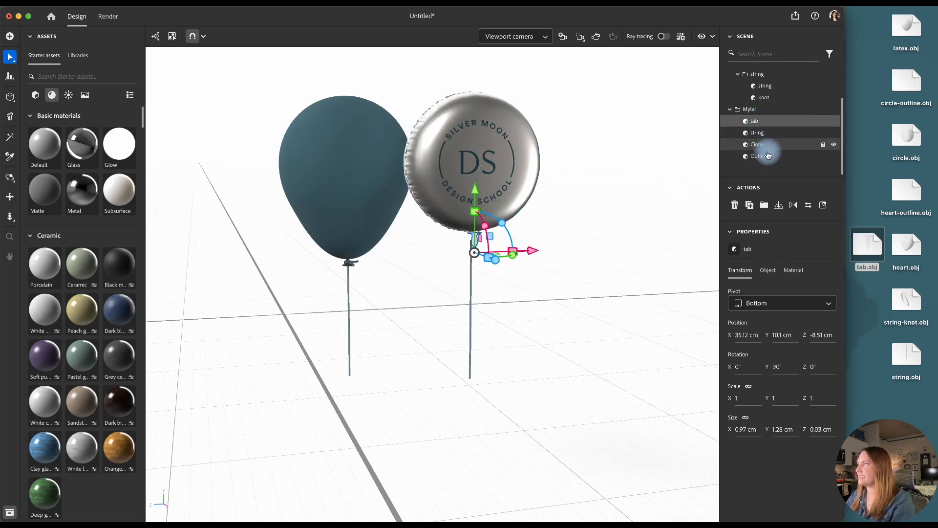
Center-align the tab, string, Circle and Outline on both horizontal axes, and raise the tab to the circle's bottom edge at about 12.67 cm
left_click(760, 155, "shift")
left_click(10, 76)
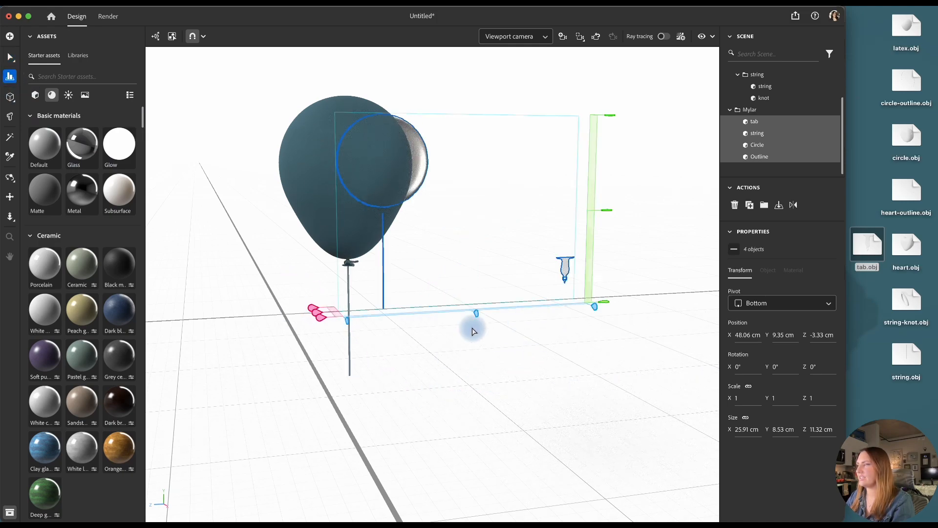
left_click(474, 316)
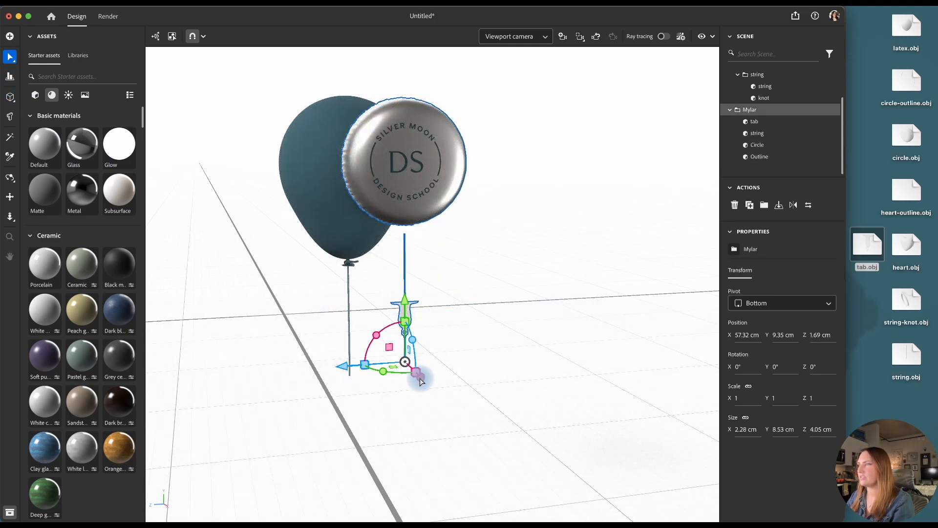
left_click_drag(421, 379, 429, 401)
double_click(421, 322)
left_click_drag(419, 292, 442, 211)
Lower the Mylar group's string to a height of about 8.67 cm so it starts at the tab's lower end
scroll(775, 83, "up", 3)
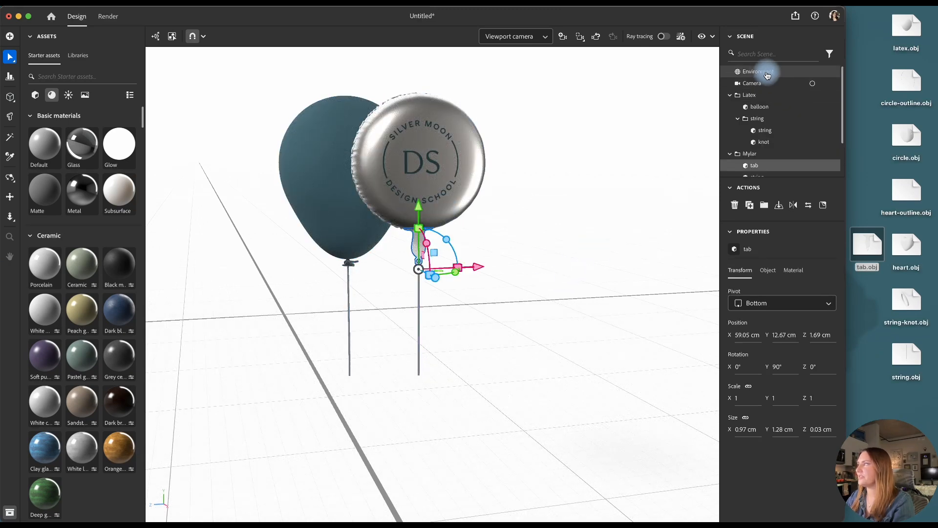
left_click(767, 74)
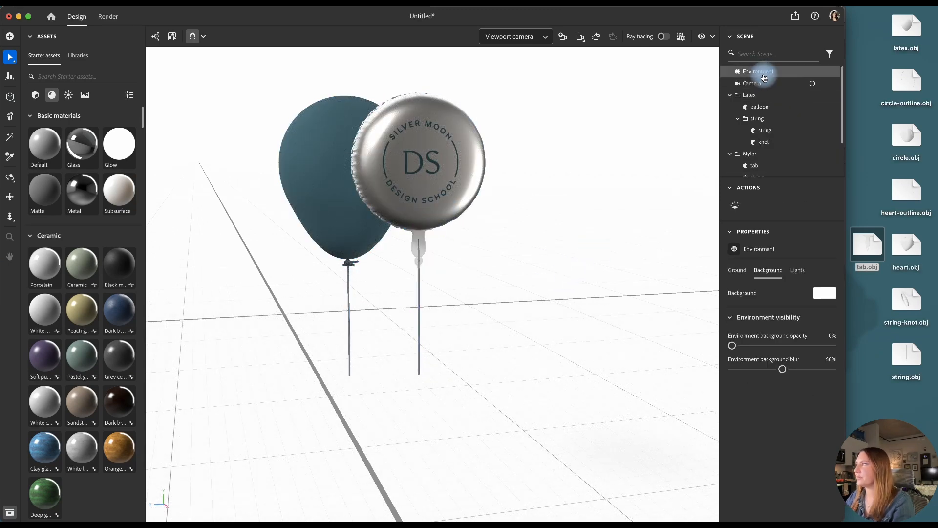
left_click(515, 37)
left_click(521, 42)
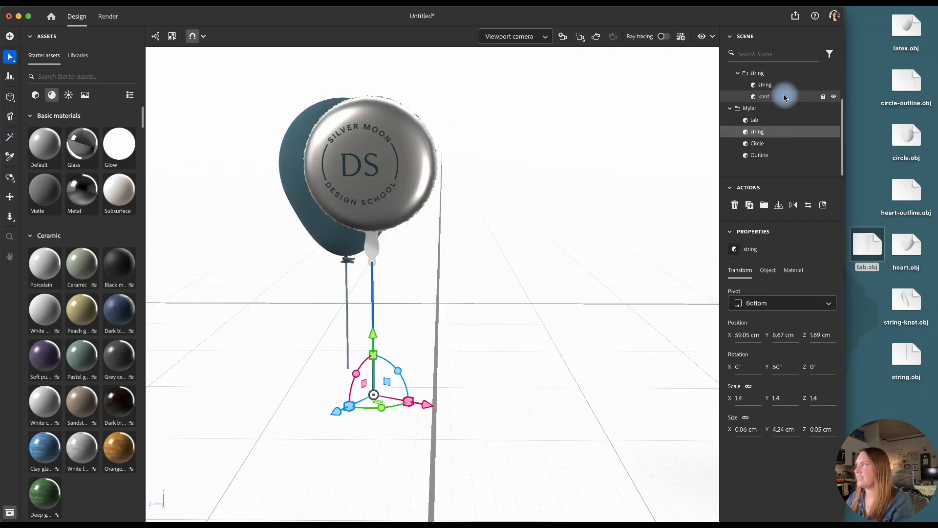
Duplicate the Latex balloon's knot into the Mylar group and move the copy down and across to the Mylar string
left_click(785, 97)
left_click_drag(784, 99, 775, 126)
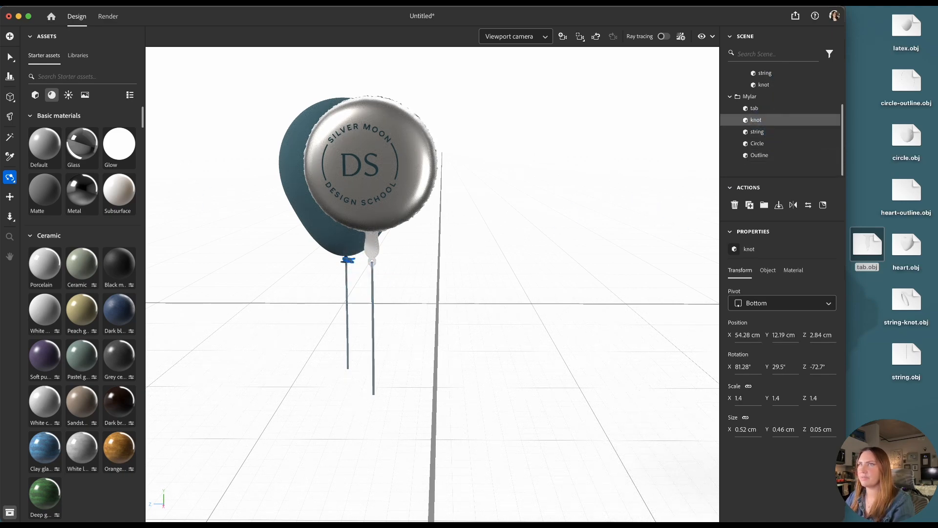
left_click(10, 57)
left_click_drag(337, 319, 334, 362)
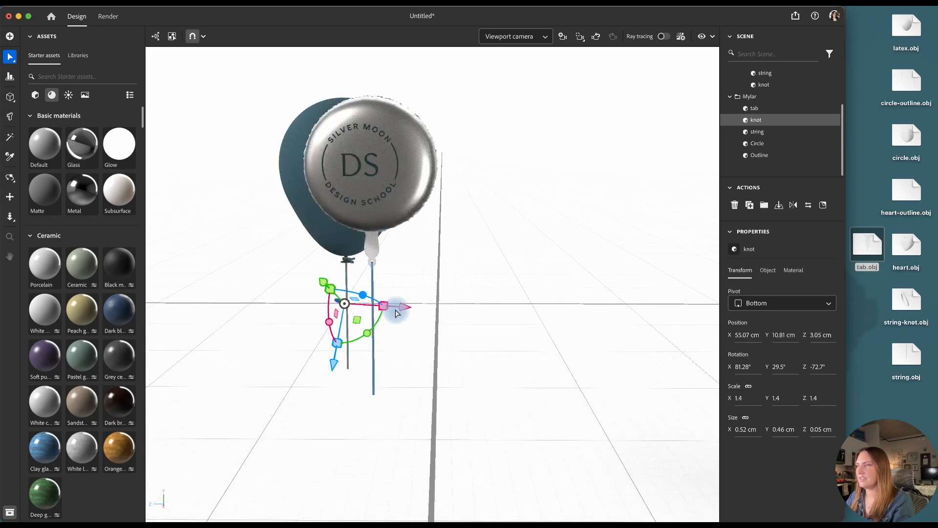
left_click_drag(406, 307, 439, 309)
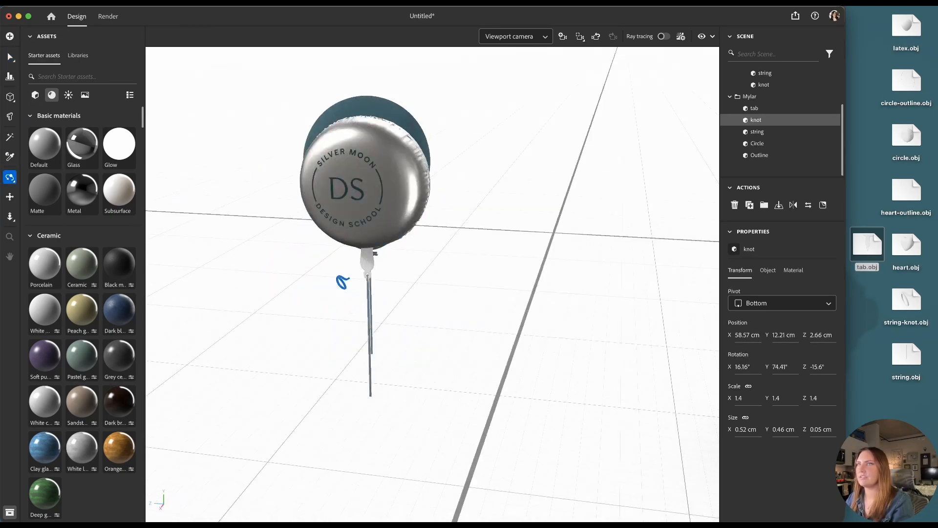
Rotate the copied knot and position it where the Mylar string meets the tab, at a height of about 12.2 cm
key("v")
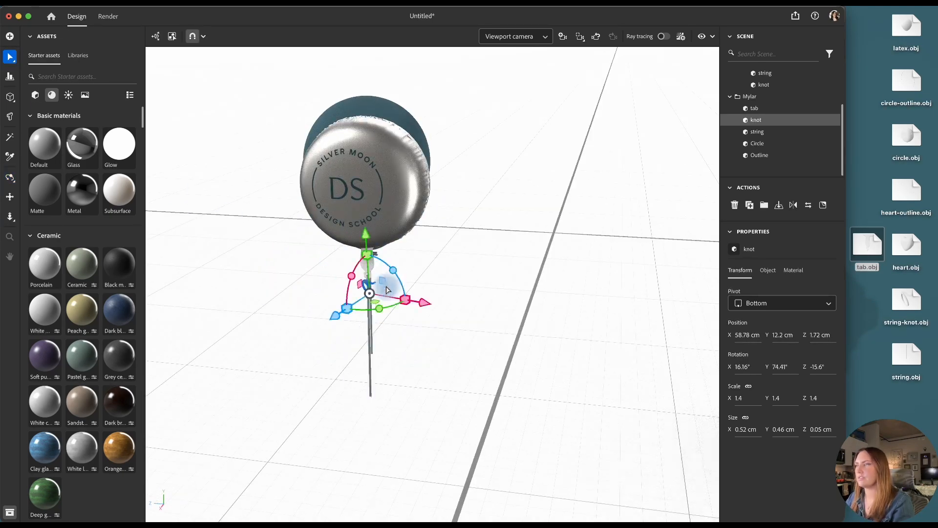
left_click(370, 318)
key("v")
left_click(367, 283)
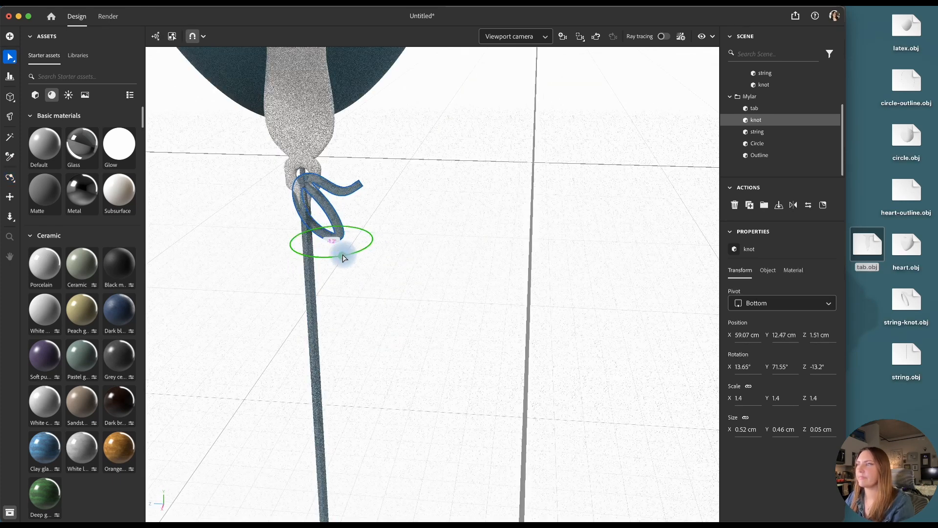
scroll(343, 258, "down", 5)
left_click(383, 262)
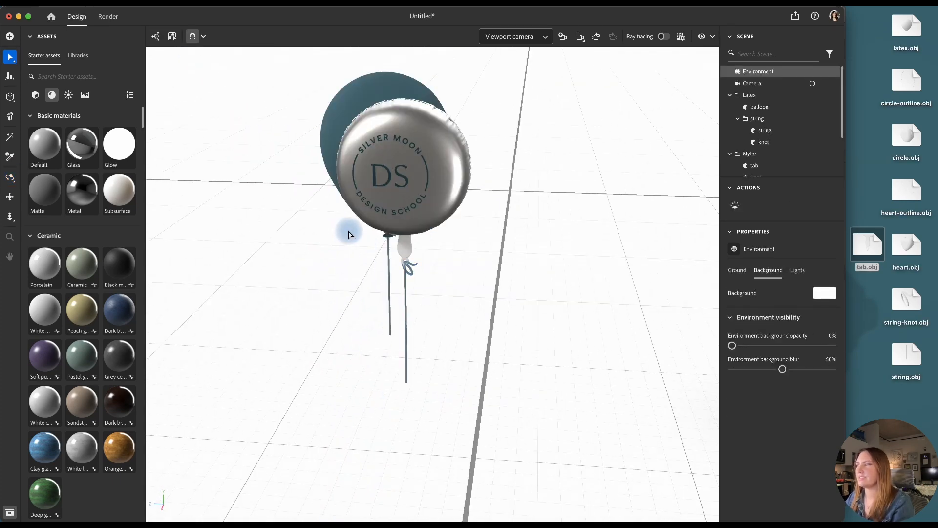
Apply the Metal material to the Mylar tab with base color F3F1EC and a roughness of 0.36
scroll(392, 252, "down", 2)
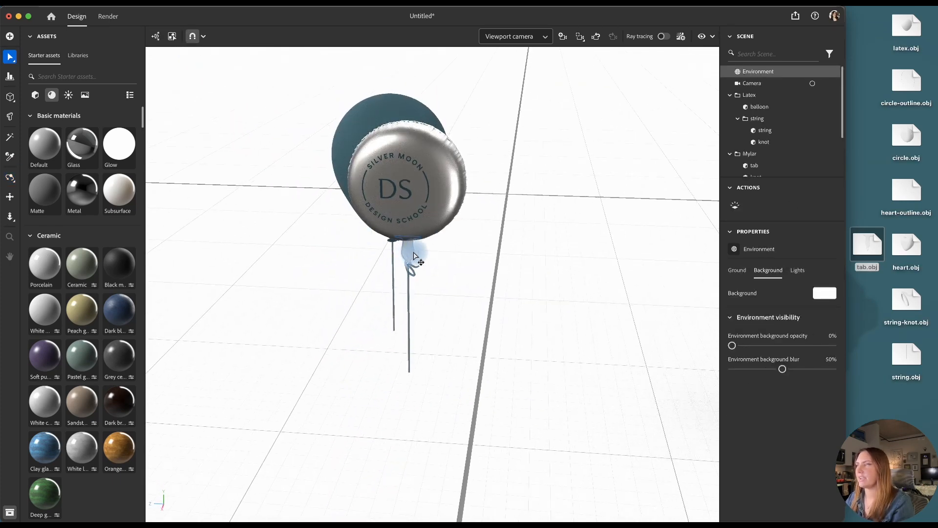
scroll(413, 255, "up", 3)
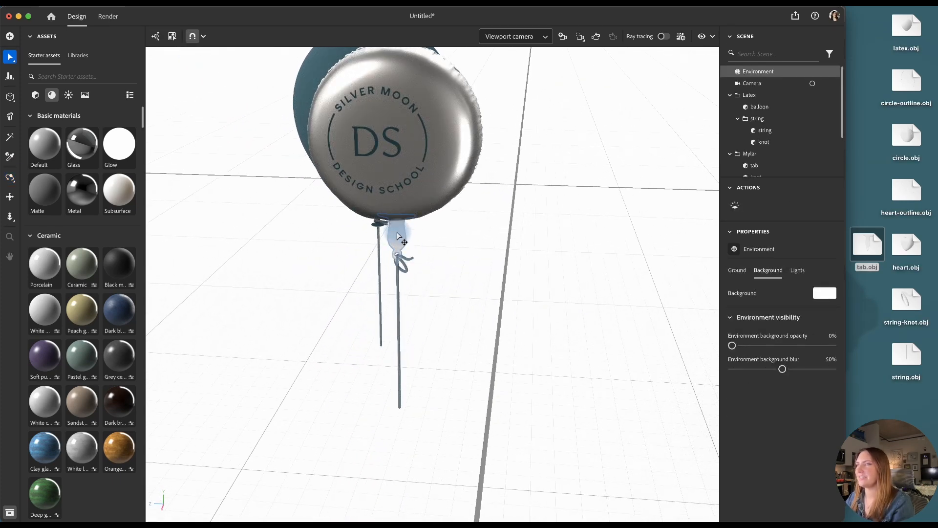
left_click_drag(97, 132, 397, 236)
left_click(831, 496)
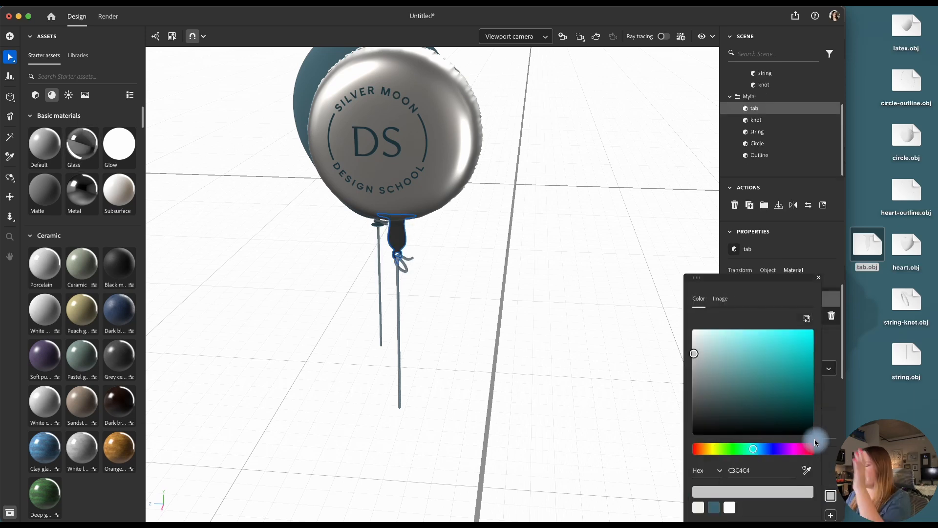
left_click(697, 506)
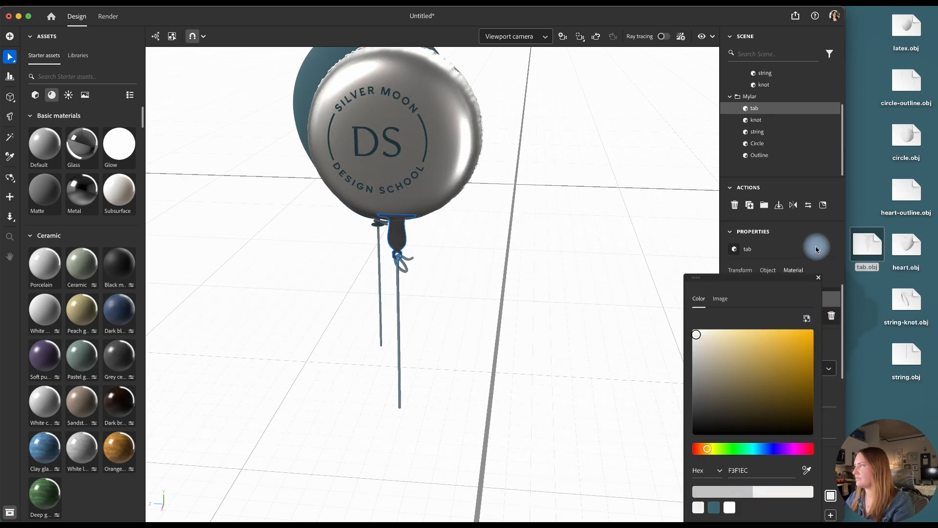
left_click(835, 279)
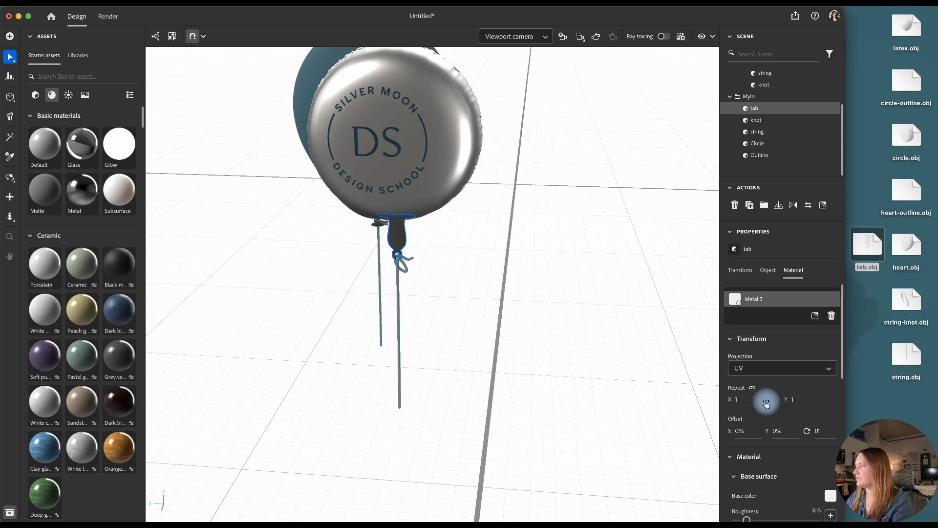
scroll(780, 455, "down", 2)
scroll(777, 450, "down", 1)
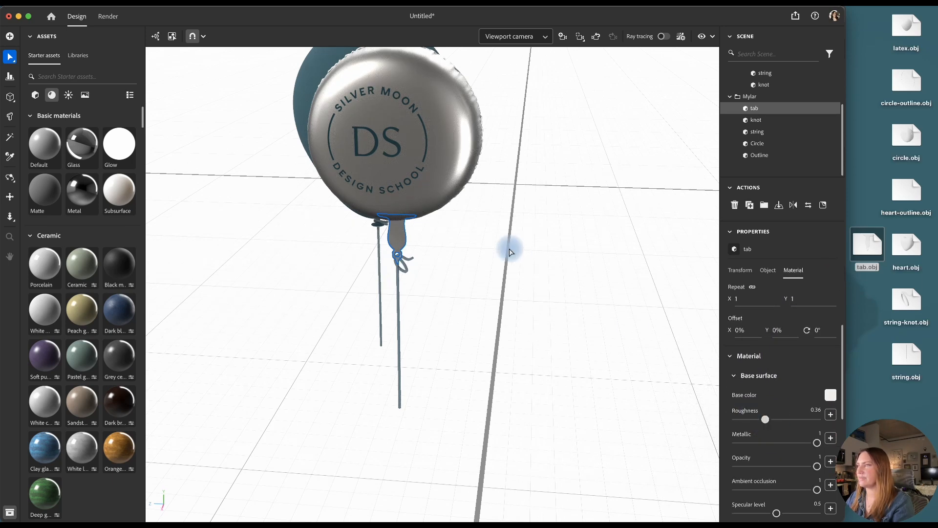
left_click(604, 225)
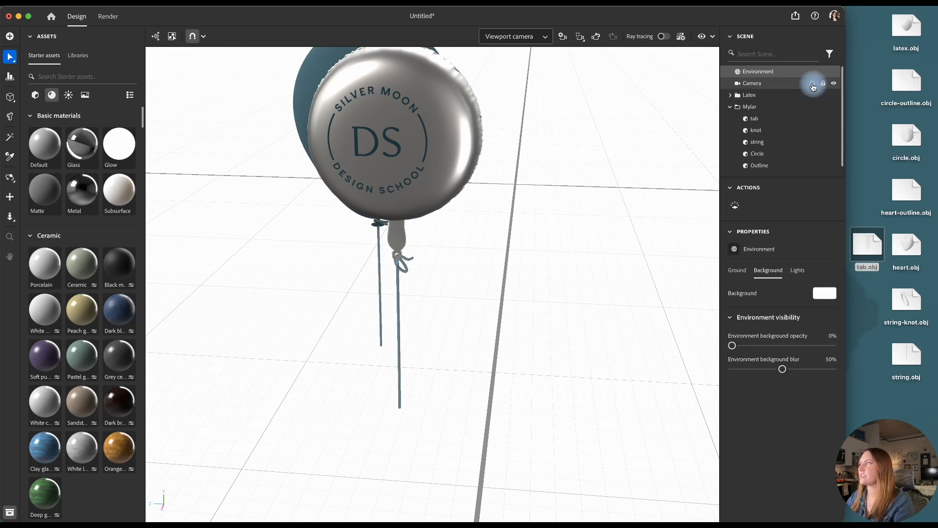
Switch to the scene's Camera view and scale the Latex group uniformly to about 0.98, 4.5 cm wide
left_click(813, 85)
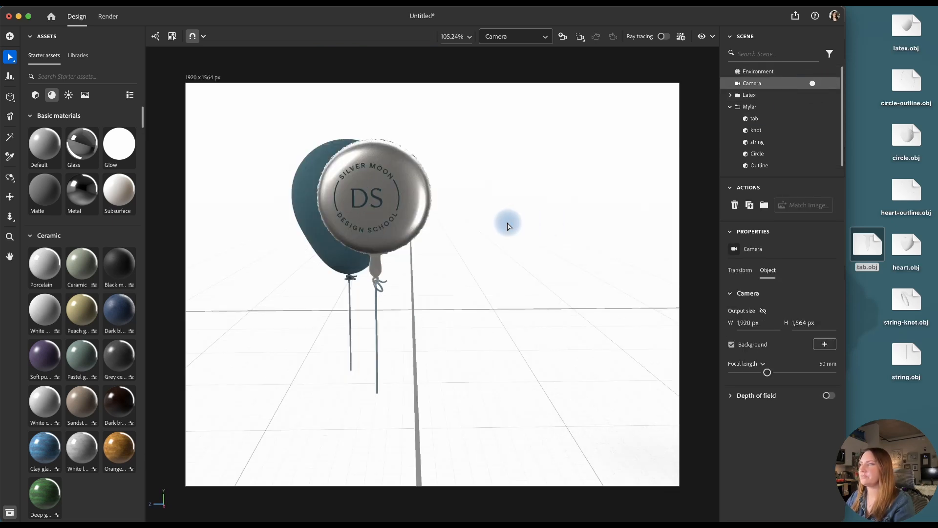
left_click(729, 109)
left_click(749, 95)
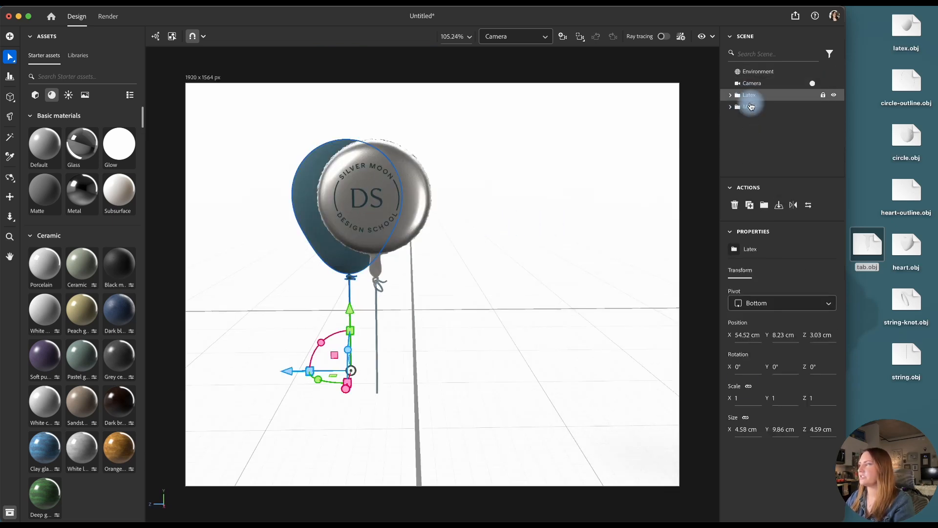
key("Return")
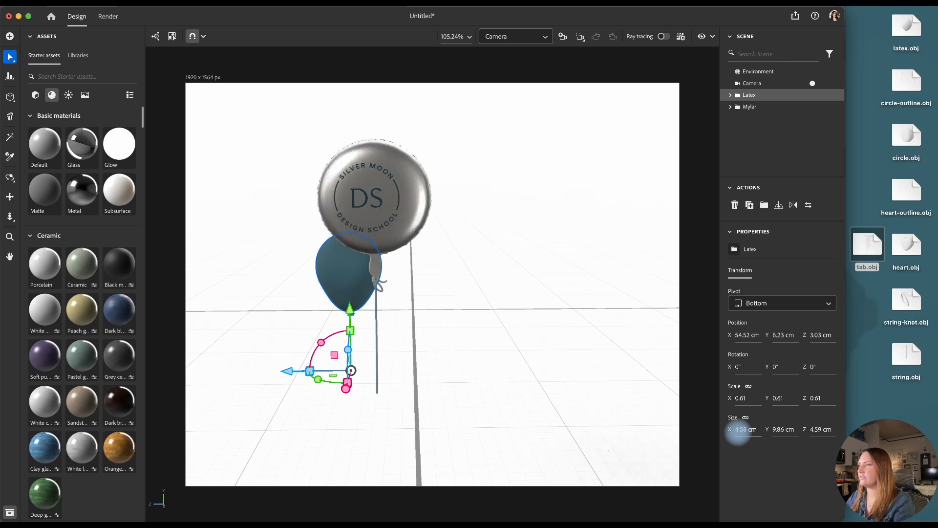
mouse_move(739, 432)
left_mouse_down()
mouse_move(407, 321)
mouse_move(744, 430)
left_mouse_up()
Raise the Latex balloon above the Mylar circle and spread the two balloons slightly apart horizontally
left_click_drag(349, 311, 344, 274)
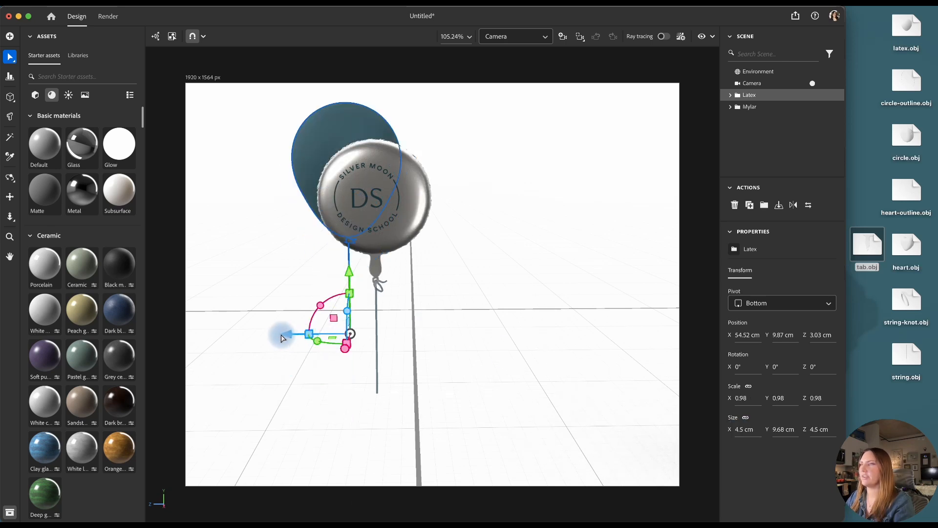
left_click_drag(282, 338, 269, 329)
left_click(434, 308)
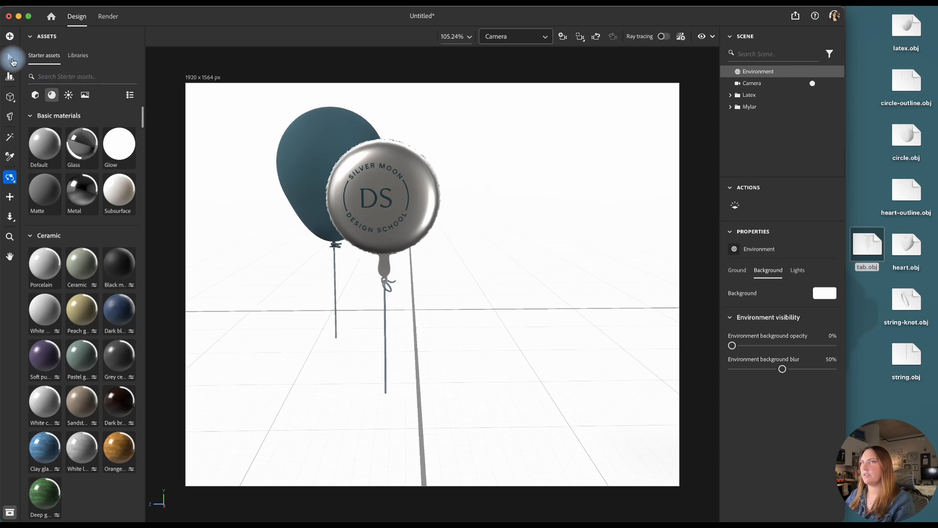
Import the heart, heart outline and tab OBJ files, turn them to face the camera and name them accordingly
left_click(11, 58)
left_click_drag(907, 244, 502, 373)
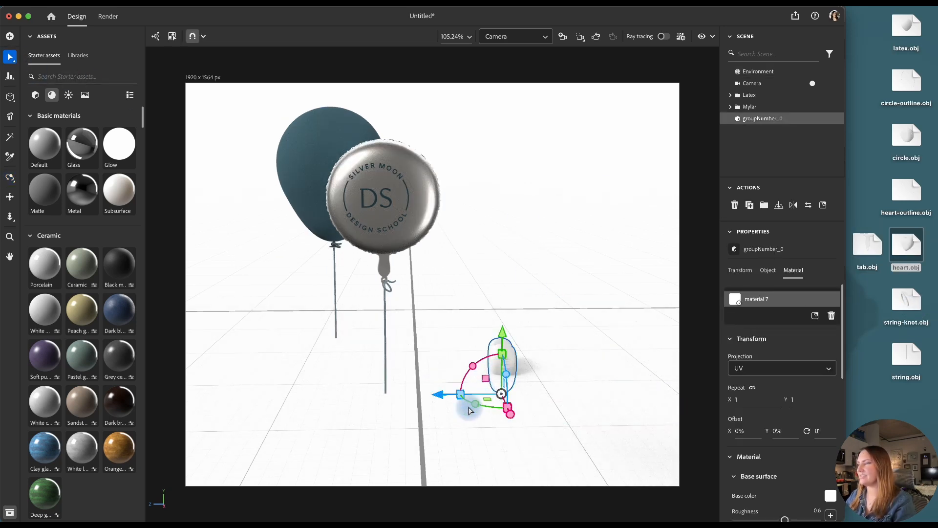
left_click_drag(499, 410, 557, 383)
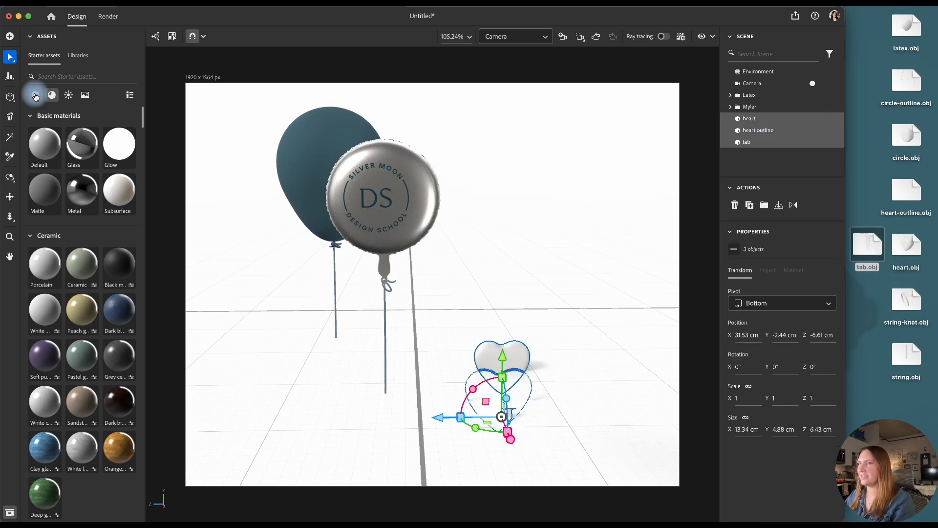
Align the heart, heart outline and tab on their centers along both horizontal axes
left_click(9, 76)
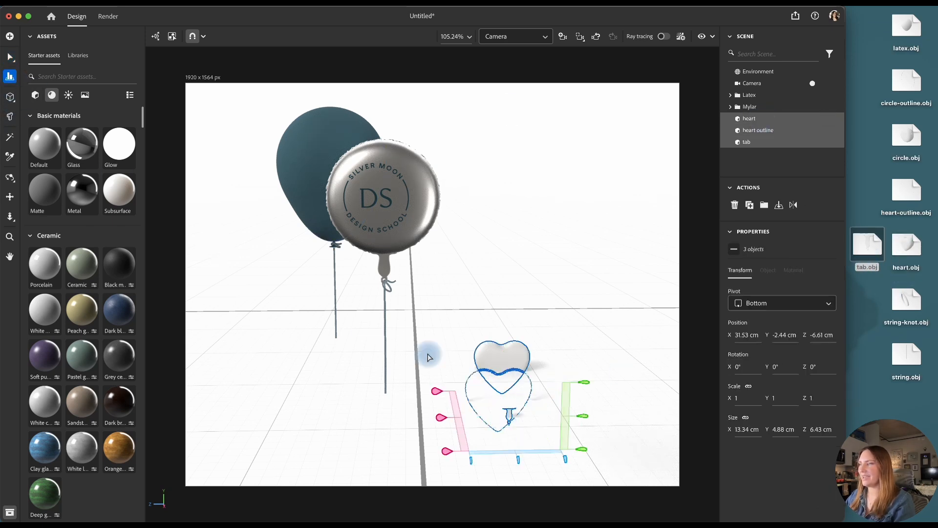
left_click(442, 419)
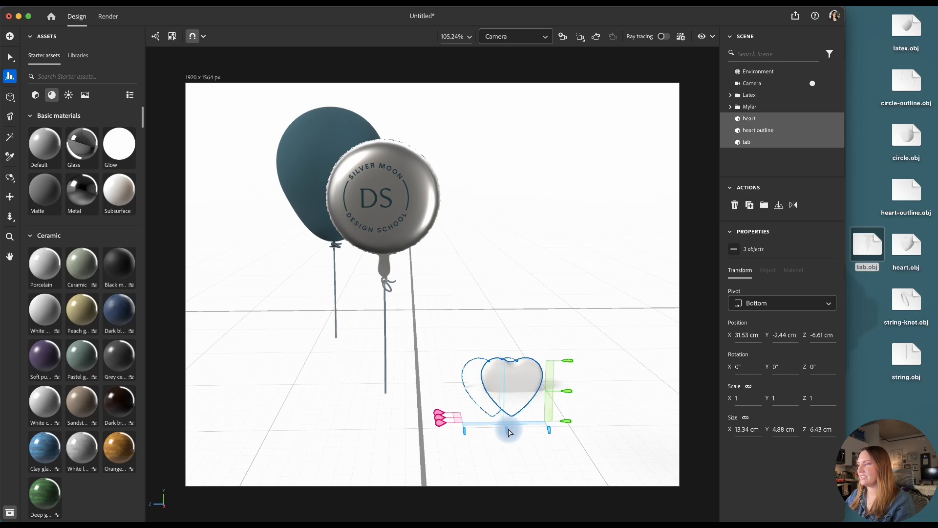
left_click(508, 432)
Assemble the heart with its outline and move the parts up and closer to the camera, beside the Mylar circle
left_click(45, 45)
left_click(13, 59)
left_click_drag(502, 360, 499, 175)
mouse_move(514, 242)
left_mouse_down()
mouse_move(557, 321)
mouse_move(614, 288)
left_mouse_up()
Lower the tab to the bottom tip of the heart balloon
left_click(755, 142)
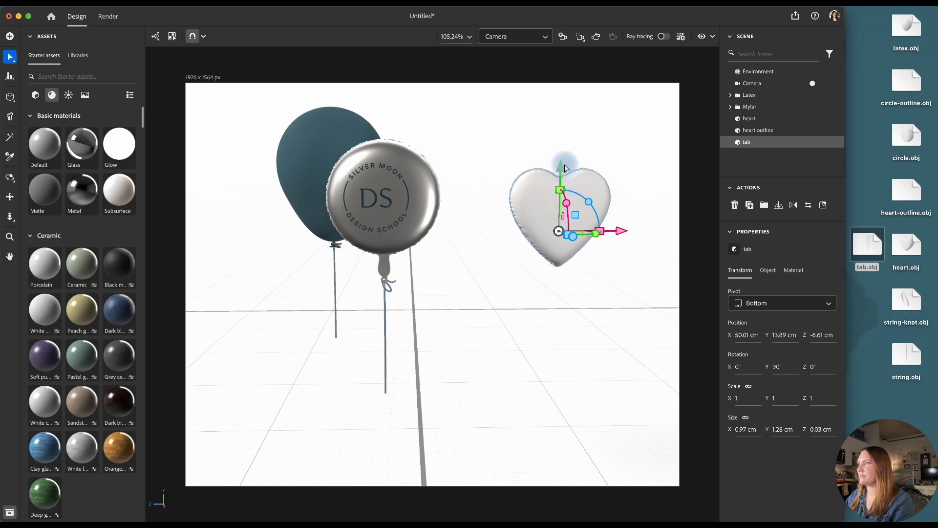
left_click_drag(561, 161, 584, 230)
left_click(643, 259)
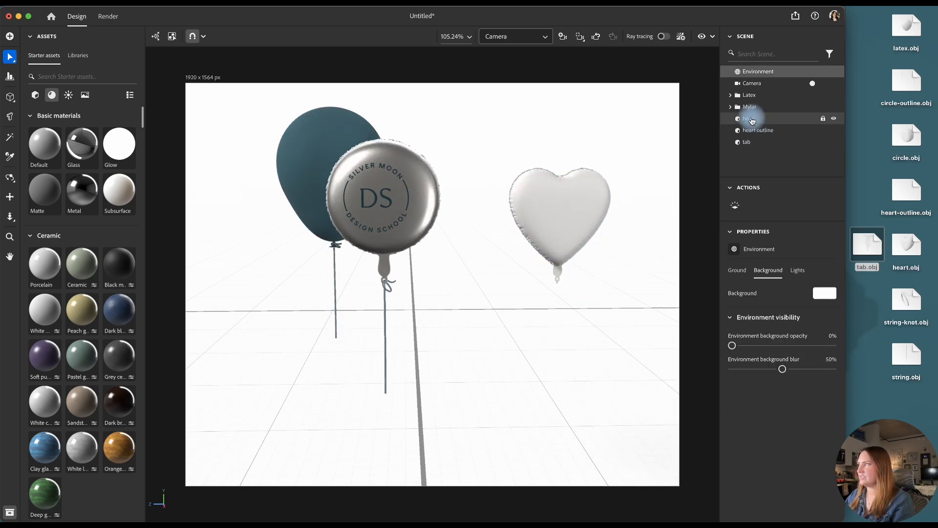
Group the heart, heart outline and tab as Mylar Heart, and rename the Mylar group Mylar Circle
left_click(750, 118)
left_click(758, 142, "shift")
left_click(765, 204)
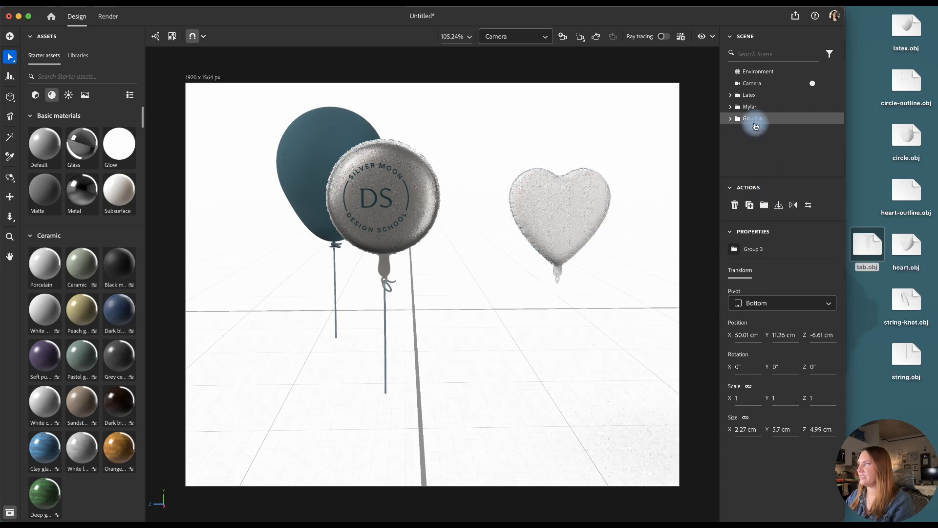
double_click(753, 119)
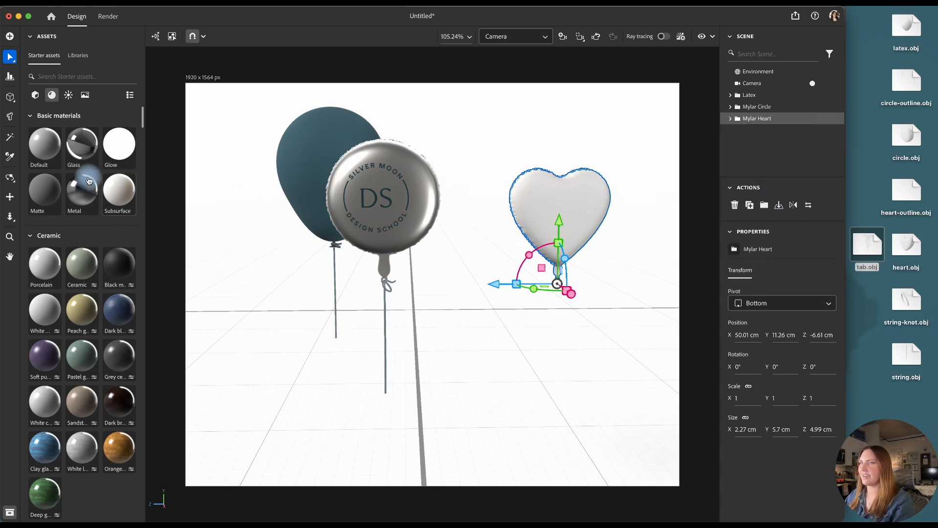
mouse_move(756, 119)
left_mouse_down()
mouse_move(749, 157)
mouse_move(744, 126)
mouse_move(760, 122)
left_mouse_up()
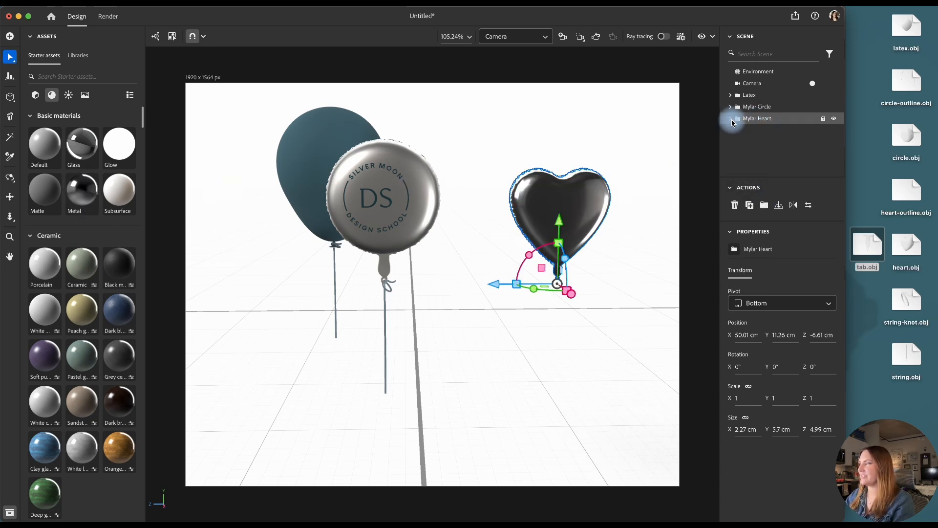
Set the heart's base color to the teal 3B6472 and its roughness to 0.43
left_click(779, 129)
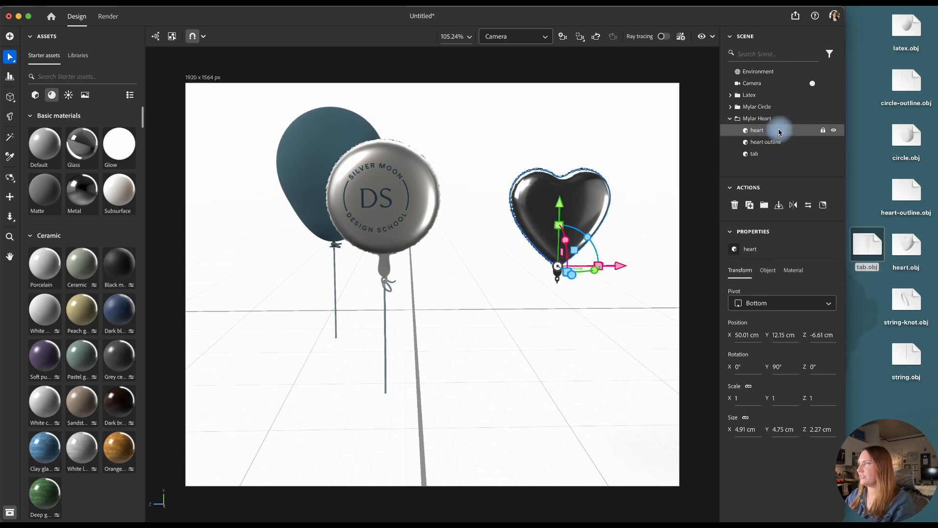
left_click(794, 271)
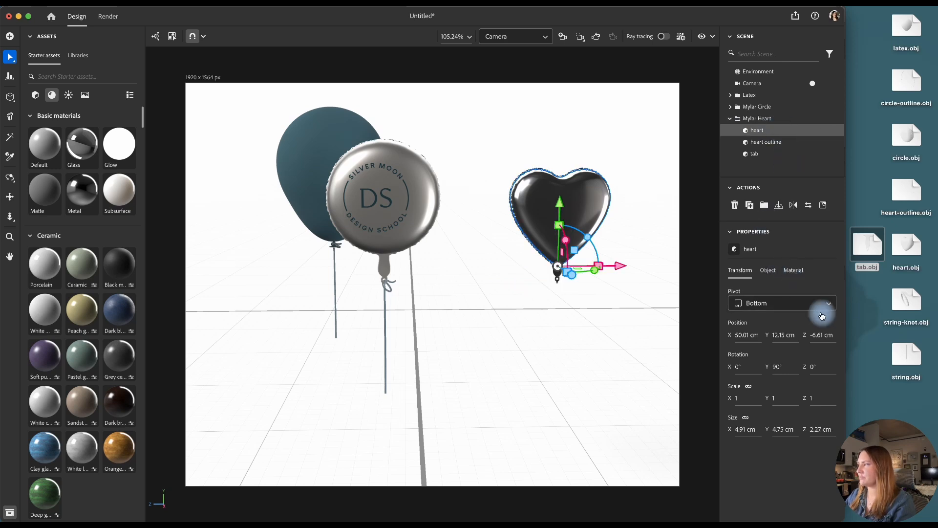
left_click_drag(842, 329, 839, 390)
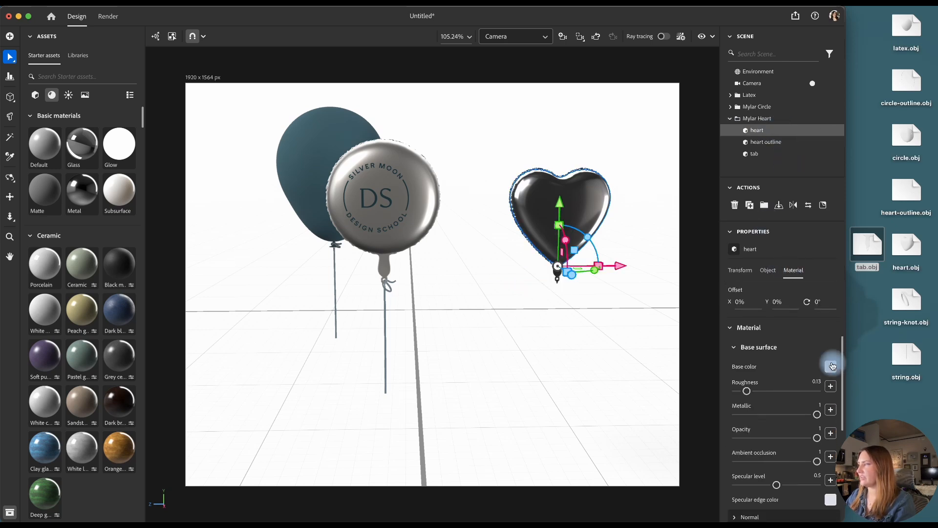
left_click(831, 367)
left_click(721, 479)
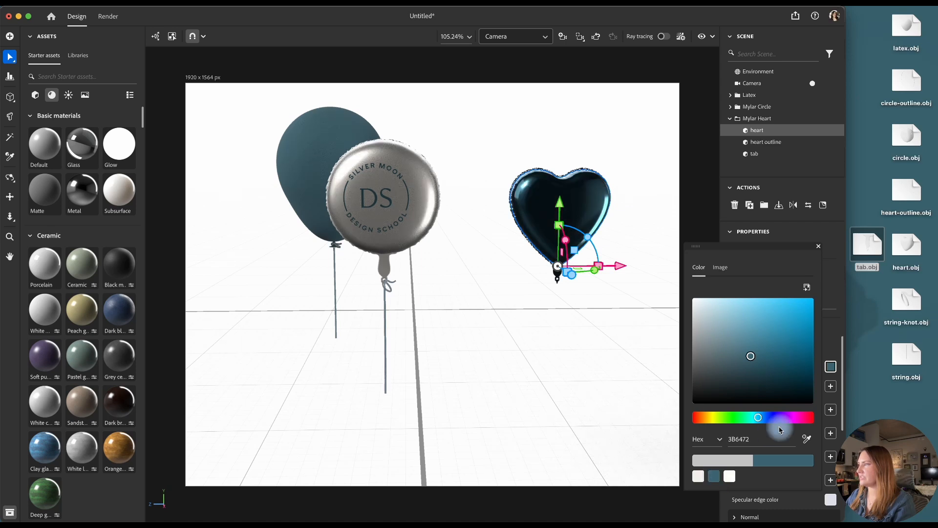
left_click(831, 369)
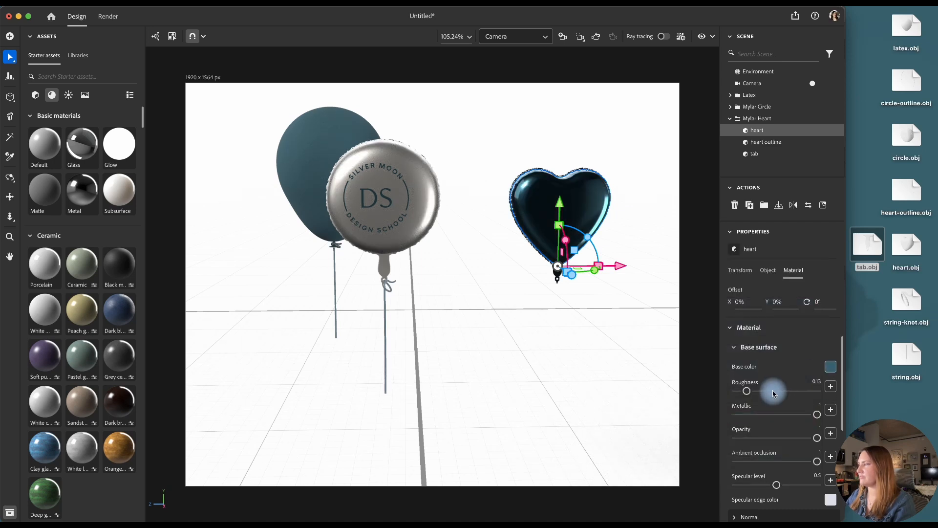
left_click(773, 391)
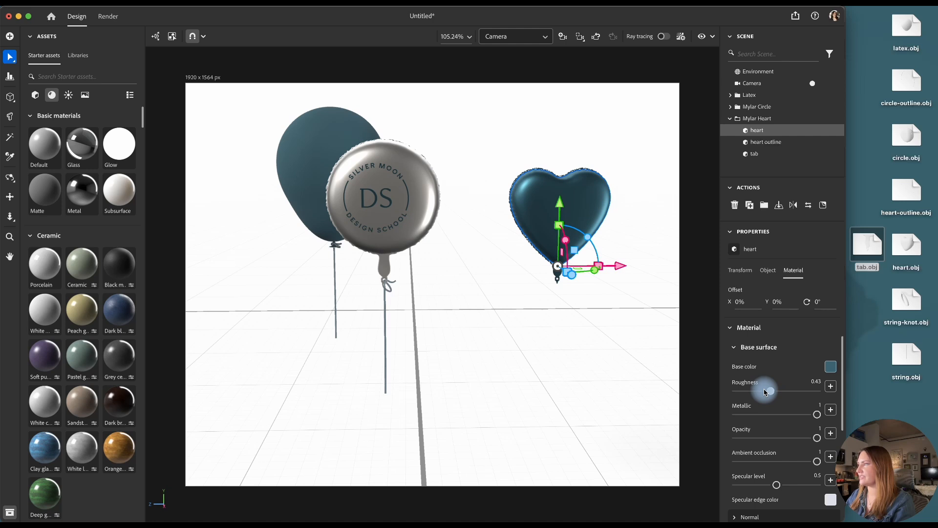
Duplicate the Mylar Circle's knot and string into the Mylar Heart group, and group the copies as string
left_click(730, 107)
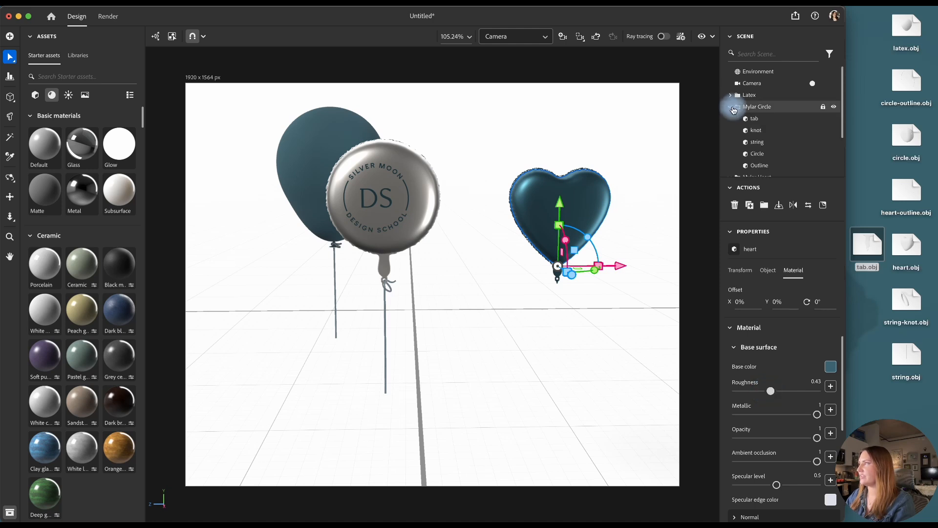
left_click(762, 144)
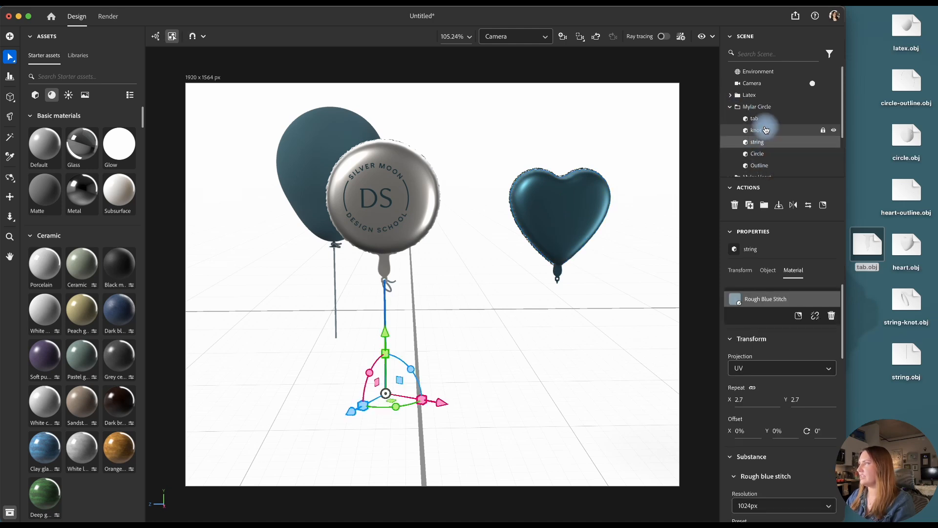
left_click(766, 131, "shift")
scroll(768, 136, "down", 1)
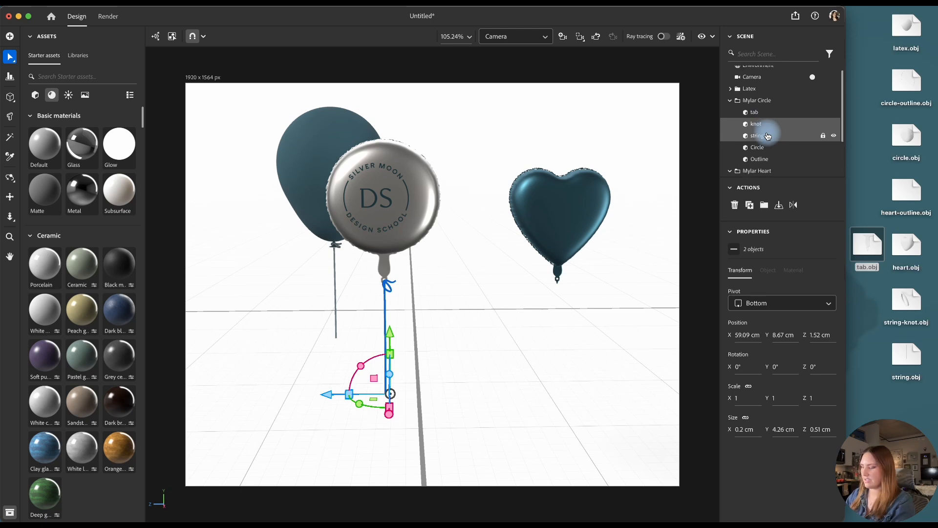
scroll(770, 136, "down", 2)
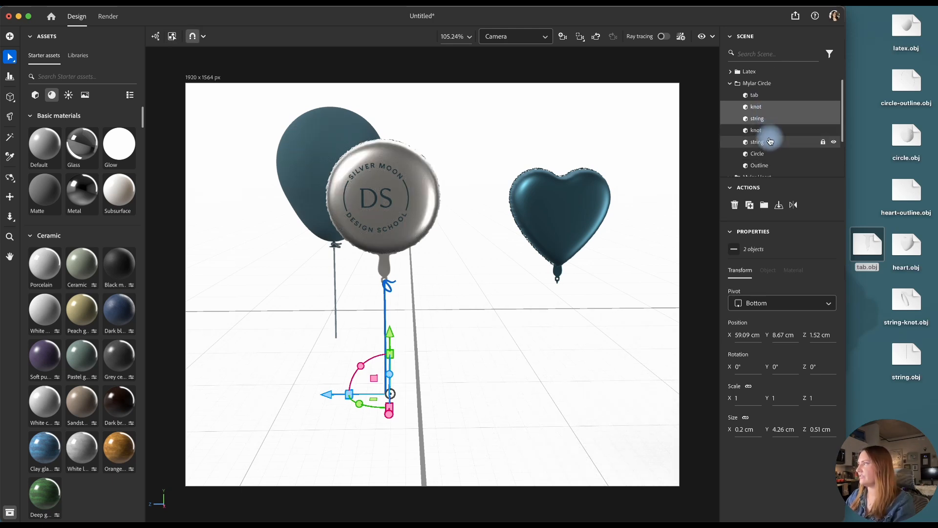
left_click(771, 140)
left_click(768, 131, "shift")
scroll(768, 127, "down", 3)
left_click_drag(768, 120, 769, 151)
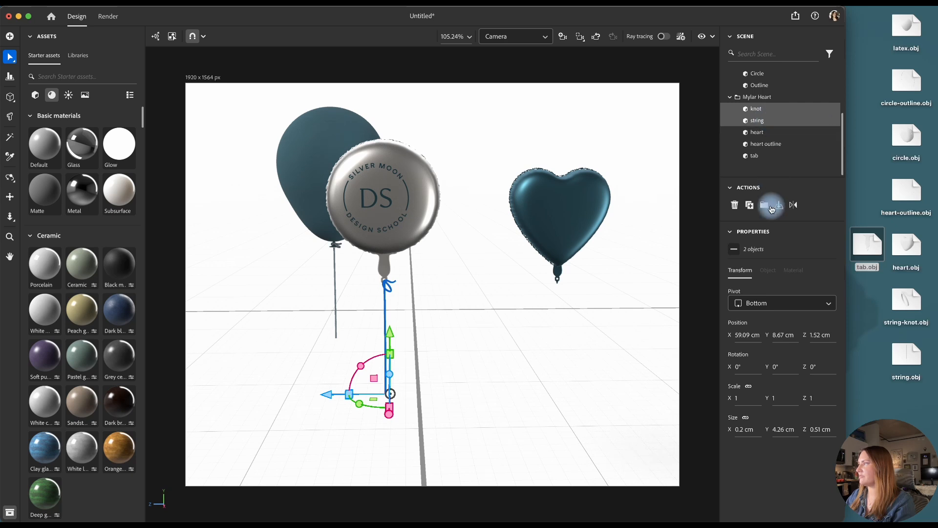
left_click(765, 204)
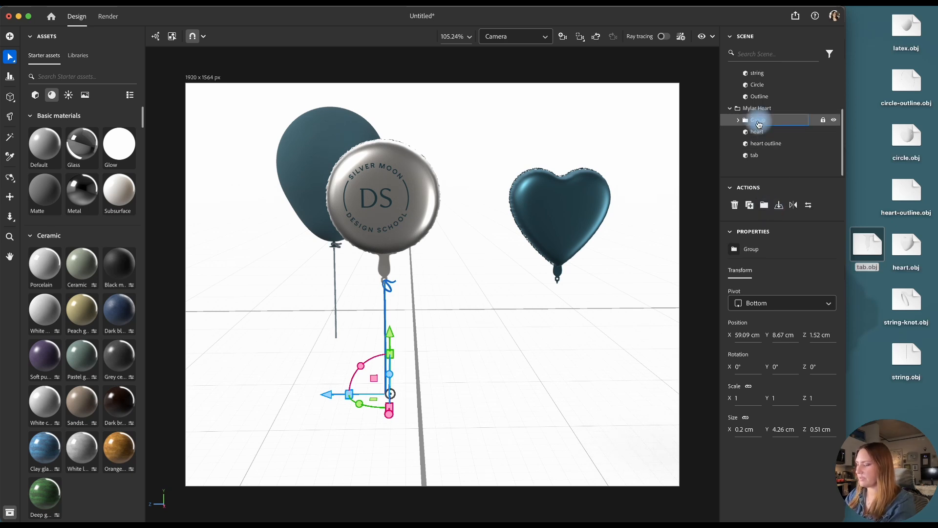
Align the string group, heart, heart outline and tab on their horizontal centers, and raise the heart parts to meet the knot
left_click(758, 155, "shift")
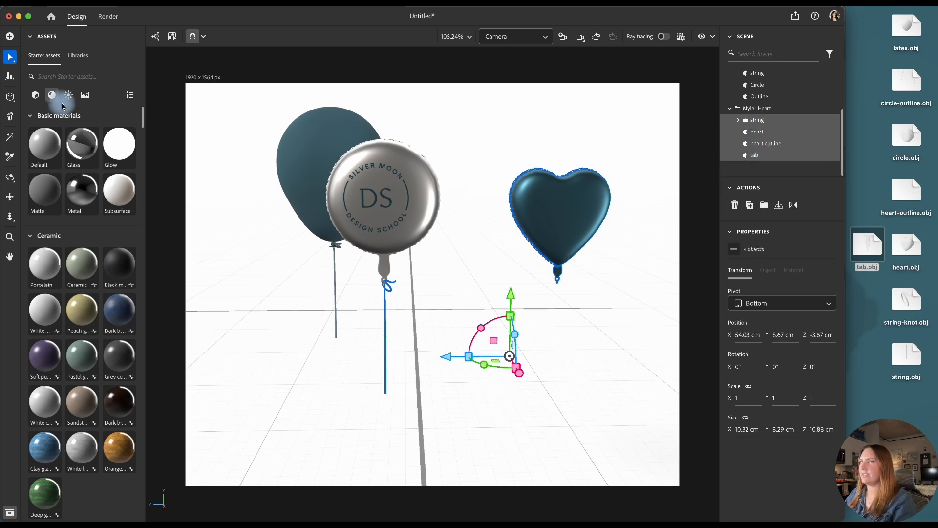
left_click(9, 77)
left_click(535, 399)
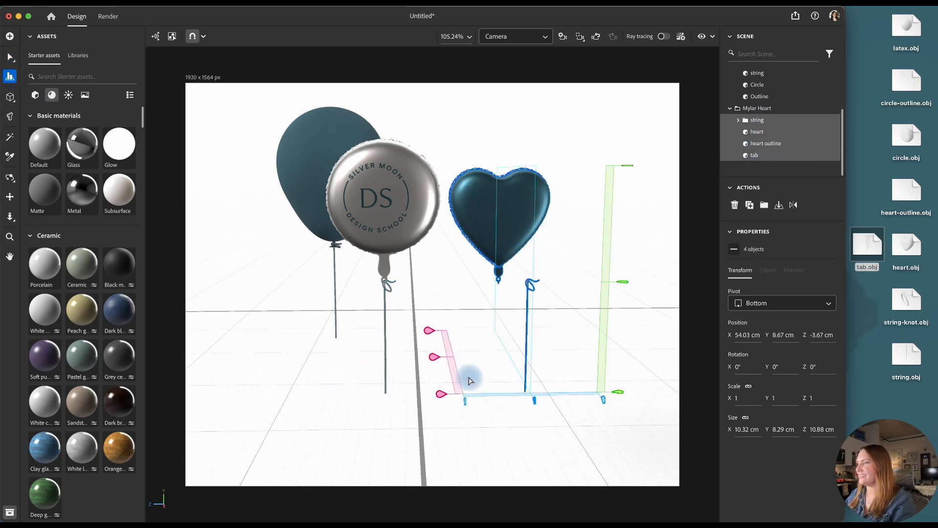
left_click(434, 357)
key("v")
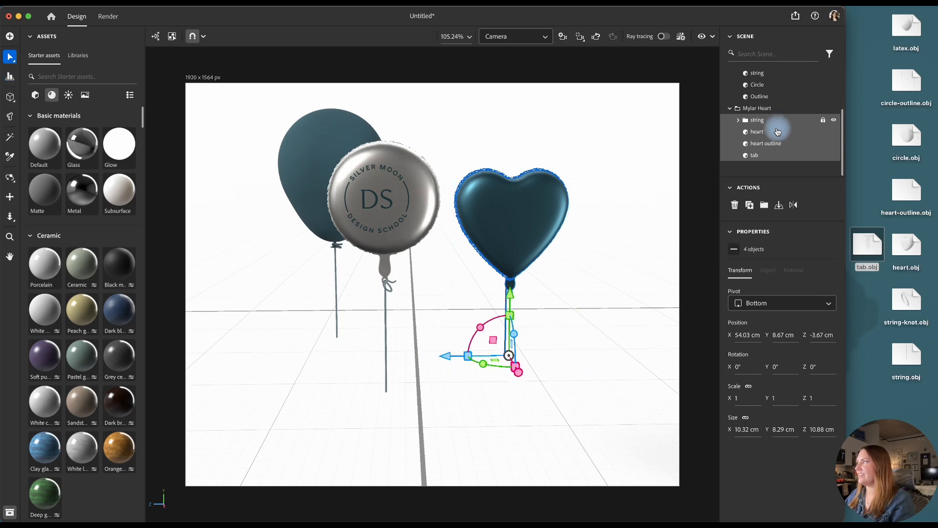
left_click(773, 131)
left_click(772, 156, "shift")
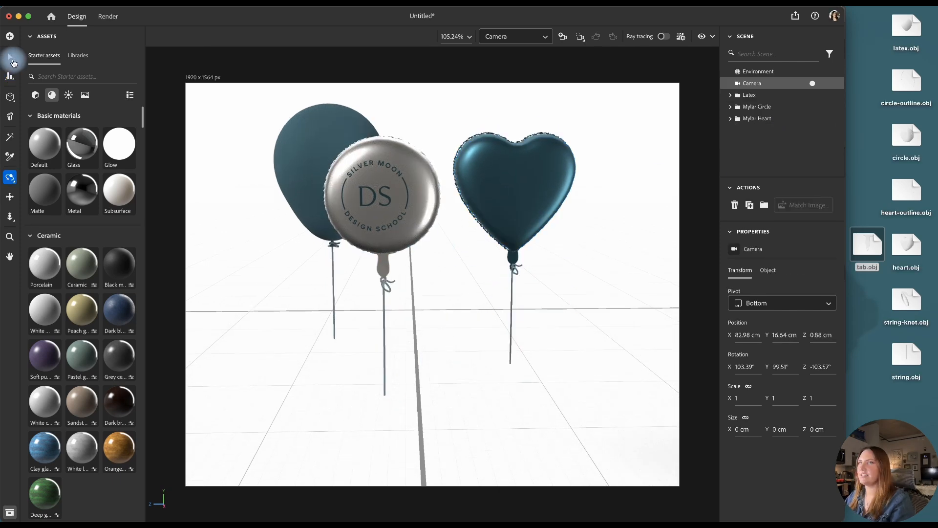
Position the Mylar Heart behind the Mylar Circle at about Y 9.31 cm, Z -0.81 cm, and rotate it about -39° around the vertical axis
left_click(7, 57)
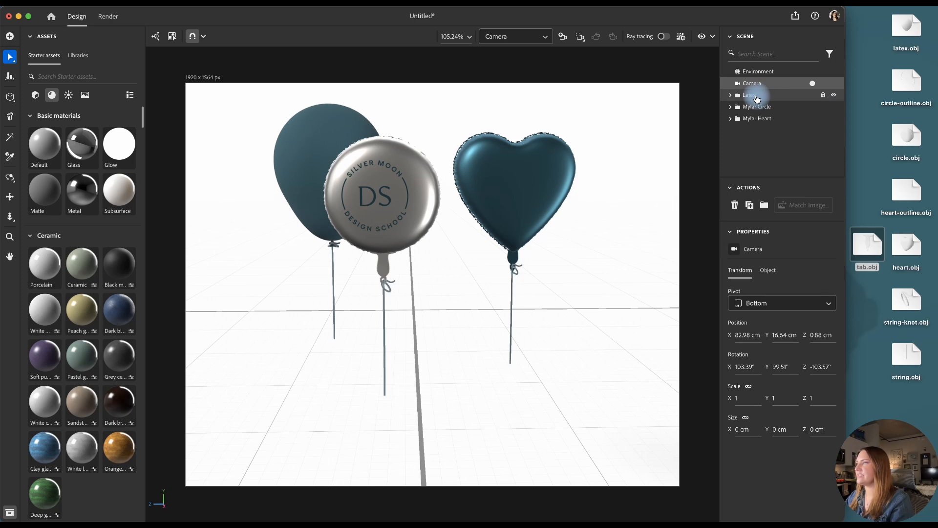
left_click(761, 118)
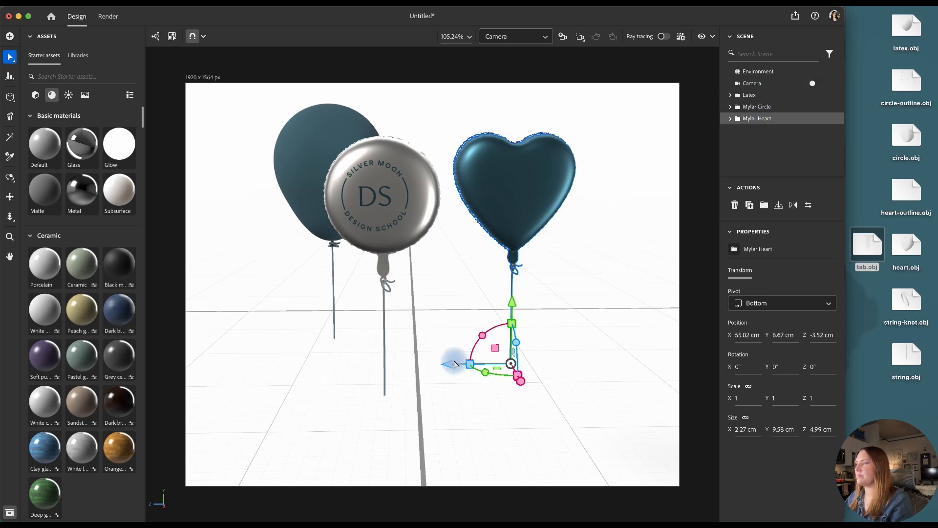
left_click_drag(454, 364, 383, 366)
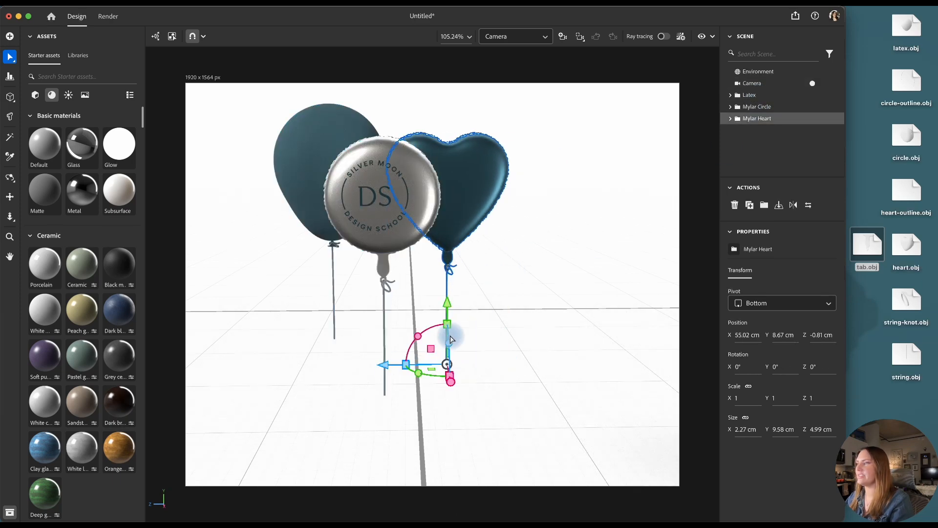
left_click_drag(447, 306, 446, 279)
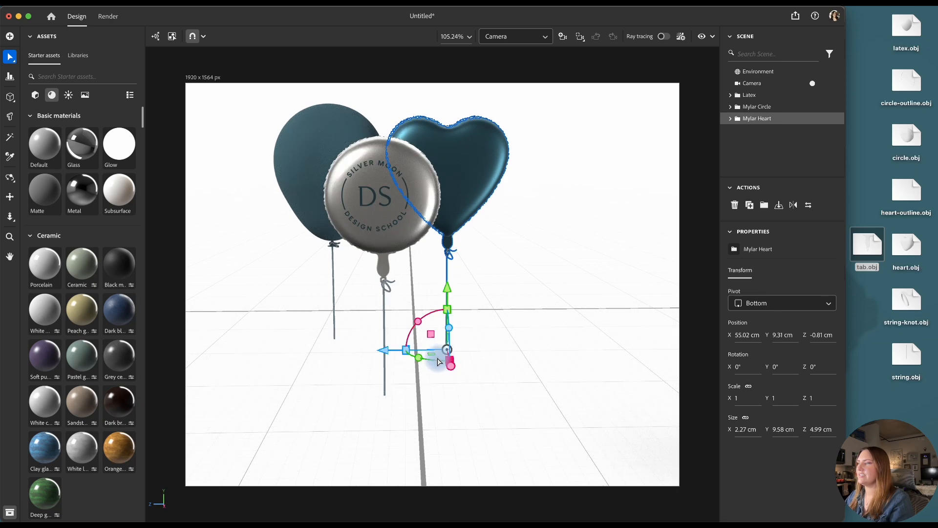
left_click_drag(419, 362, 386, 362)
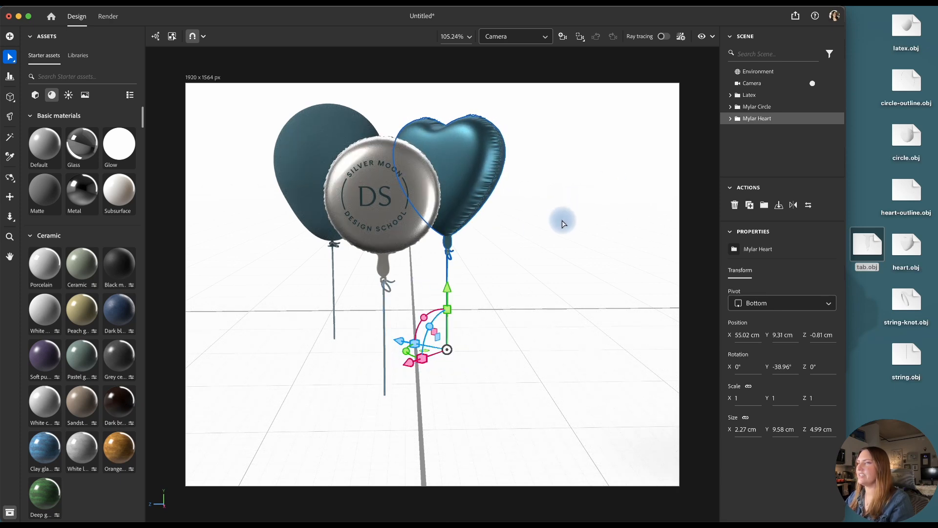
Rotate the Mylar Circle group around the vertical axis, opposite to the heart, and scale the latex balloon to 0.9
left_click(760, 107)
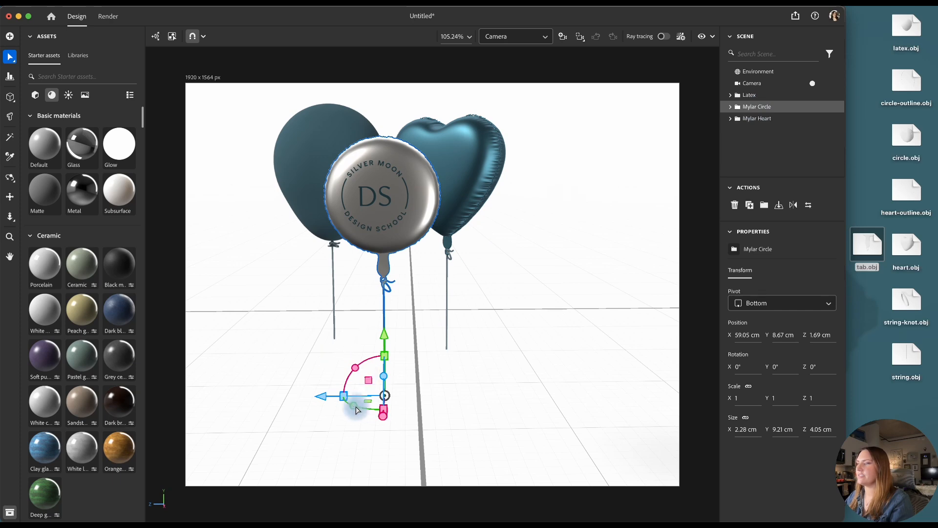
left_click_drag(356, 410, 385, 409)
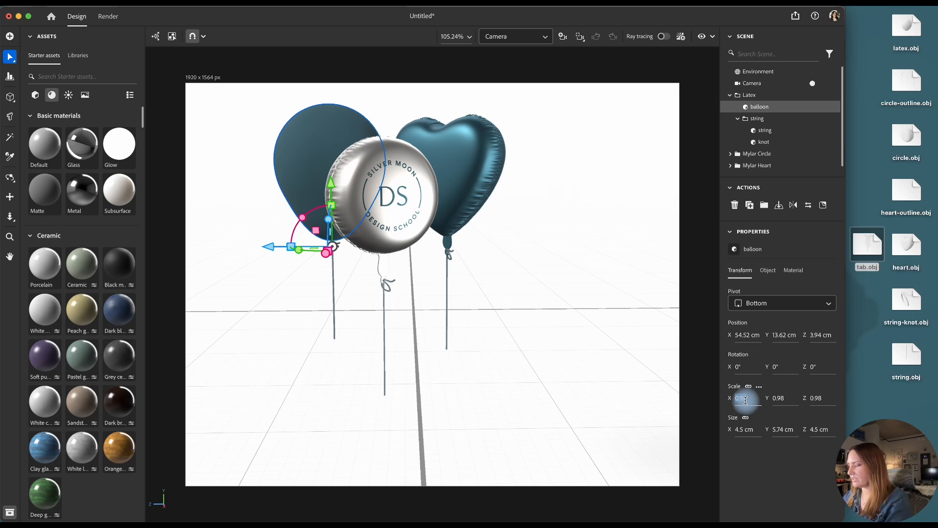
key("Return")
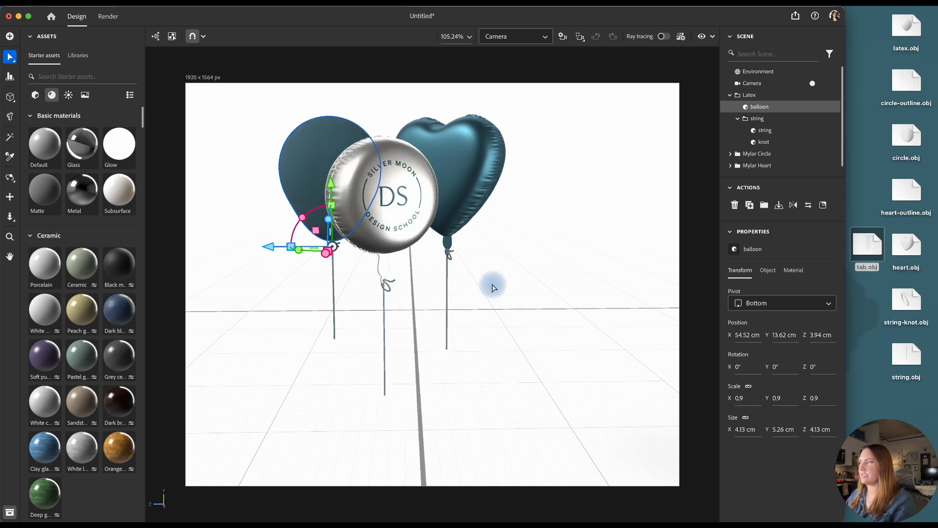
left_click(548, 331)
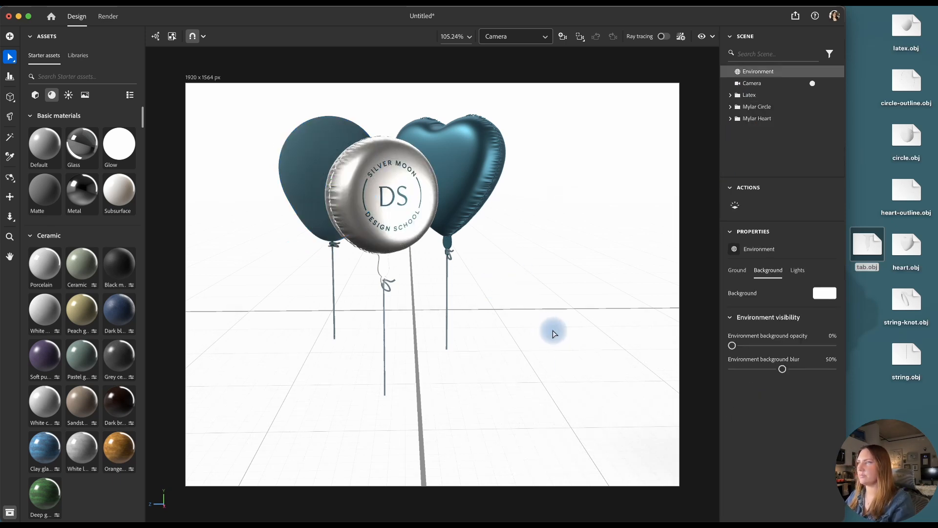
Select the Latex, Mylar Circle and Mylar Heart groups, and reframe the camera with the balloons lower in the picture
left_click(323, 223)
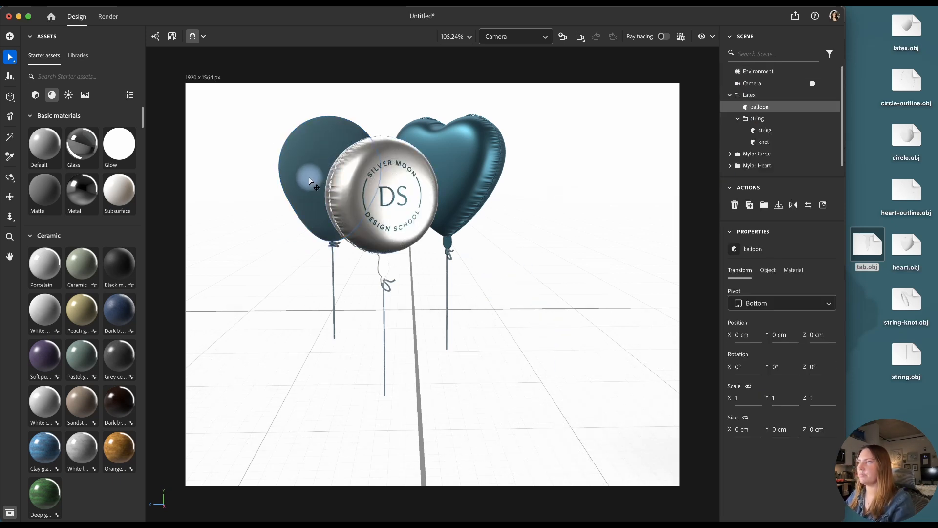
left_click(731, 96)
left_click(762, 119)
left_click(770, 98, "shift")
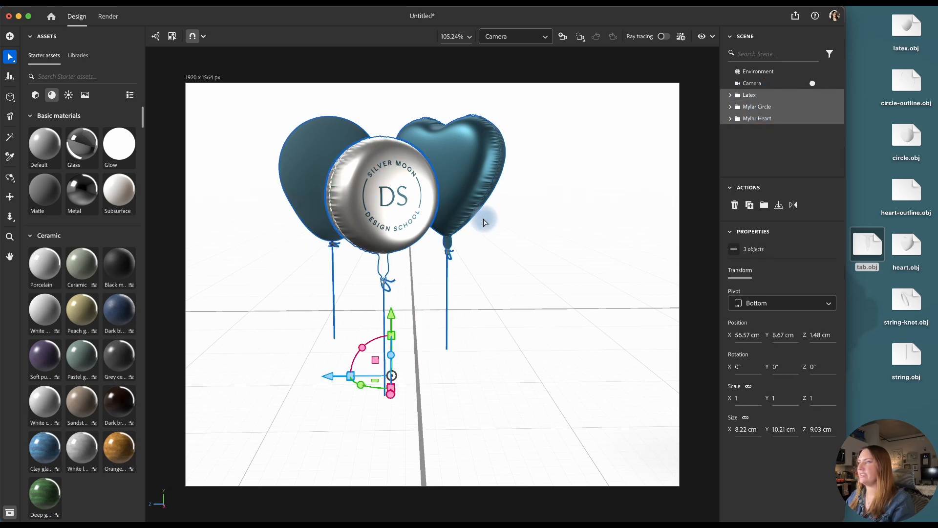
scroll(484, 219, "up", 2)
Set the environment light's intensity to 55% and preview the scene with ray tracing
left_click(766, 75)
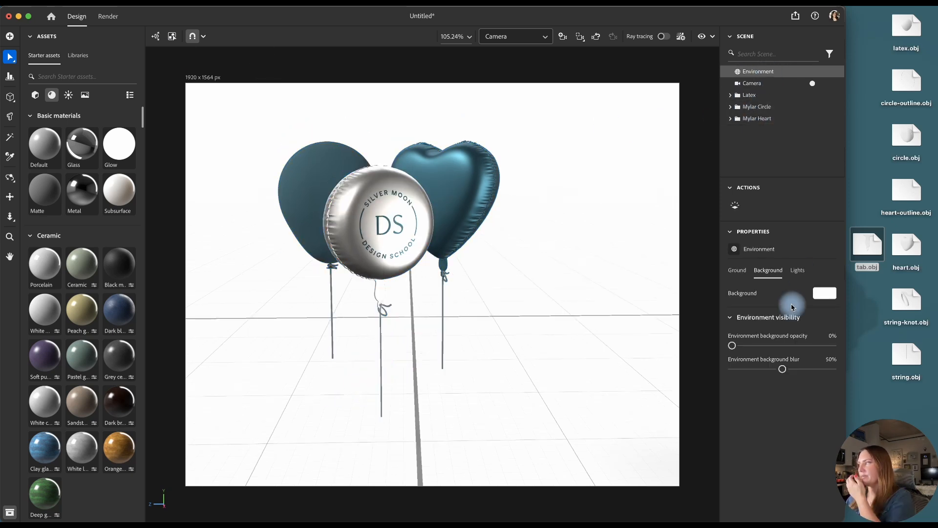
left_click(798, 270)
left_click_drag(783, 449, 760, 448)
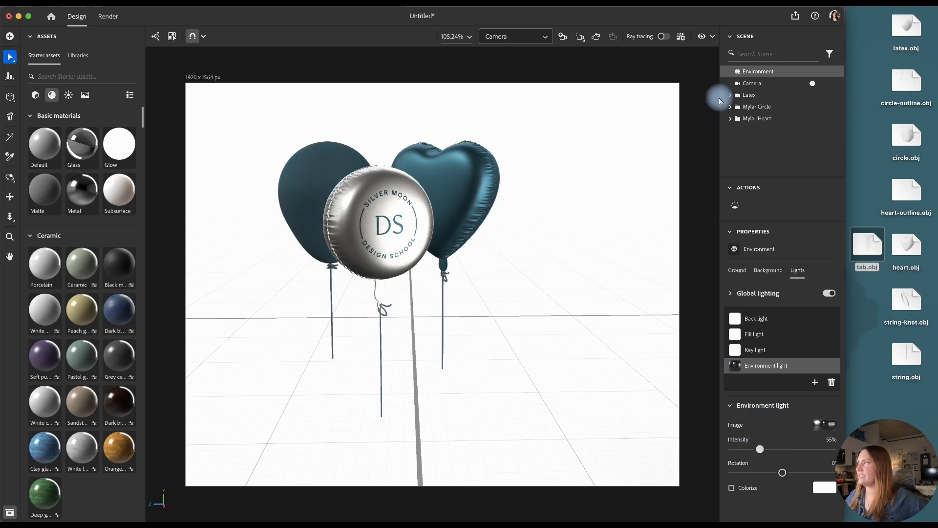
left_click(667, 38)
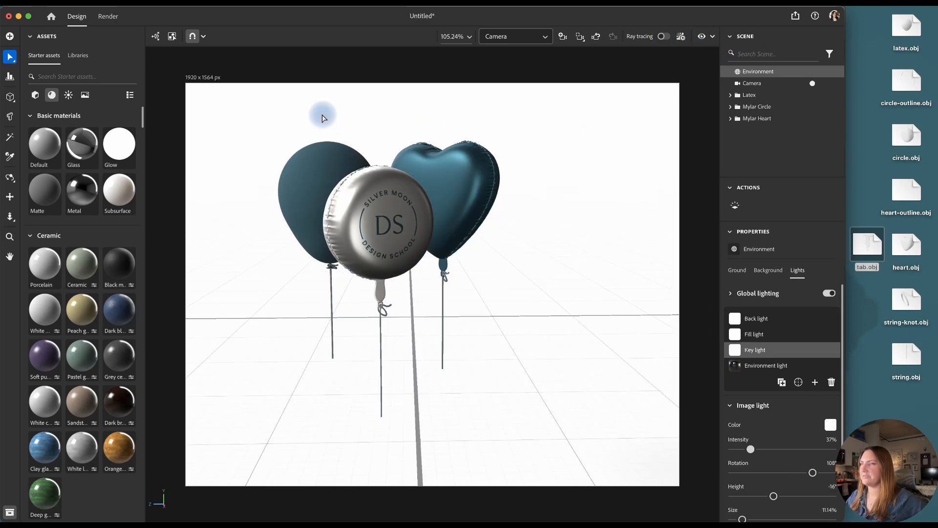
Switch to the render setup and set the camera's export format to PSD (32 bits/channel)
left_click(112, 18)
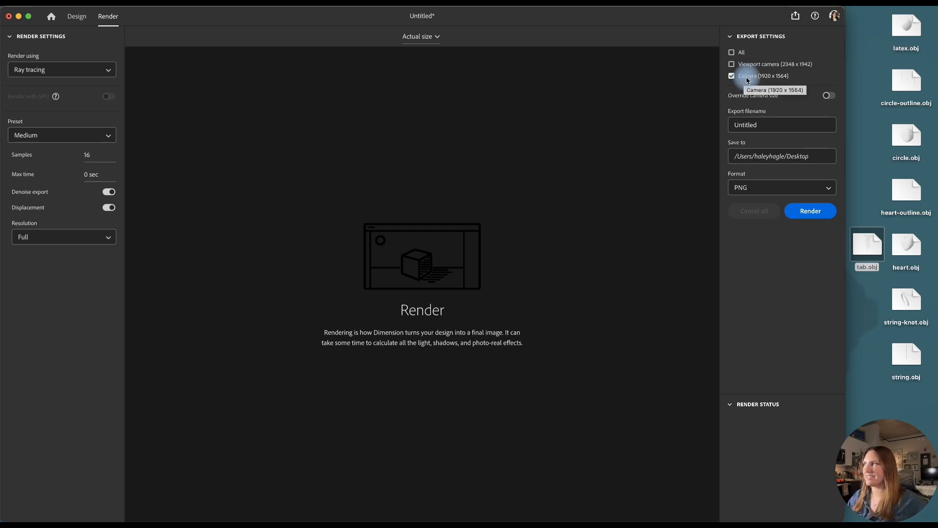
left_click(755, 126)
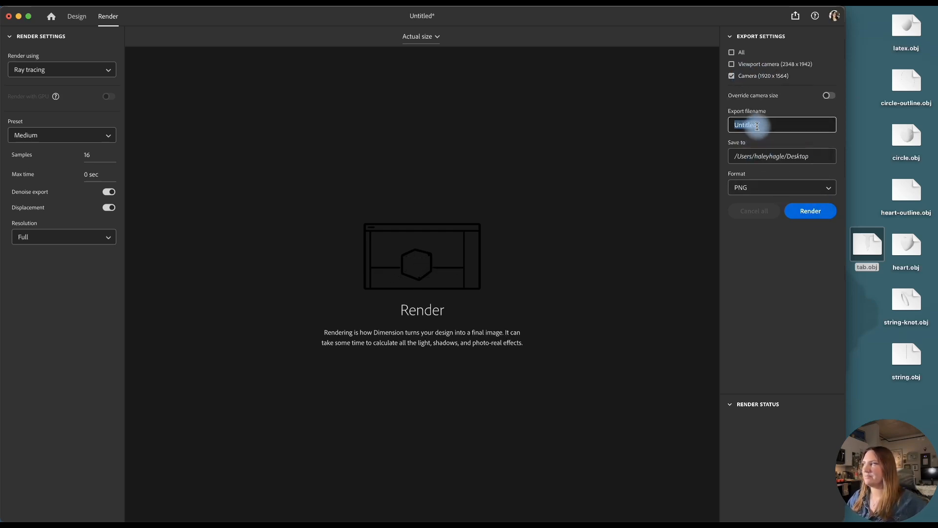
left_click(789, 189)
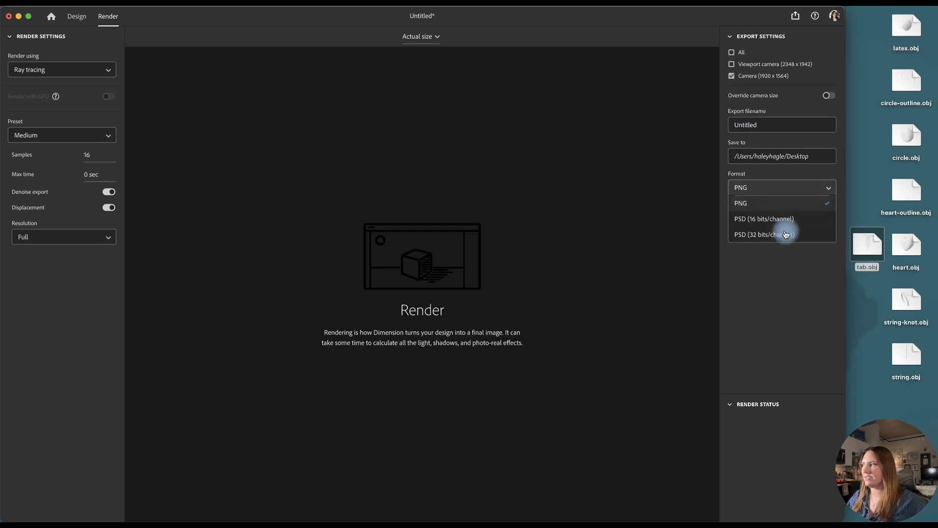
left_click(786, 235)
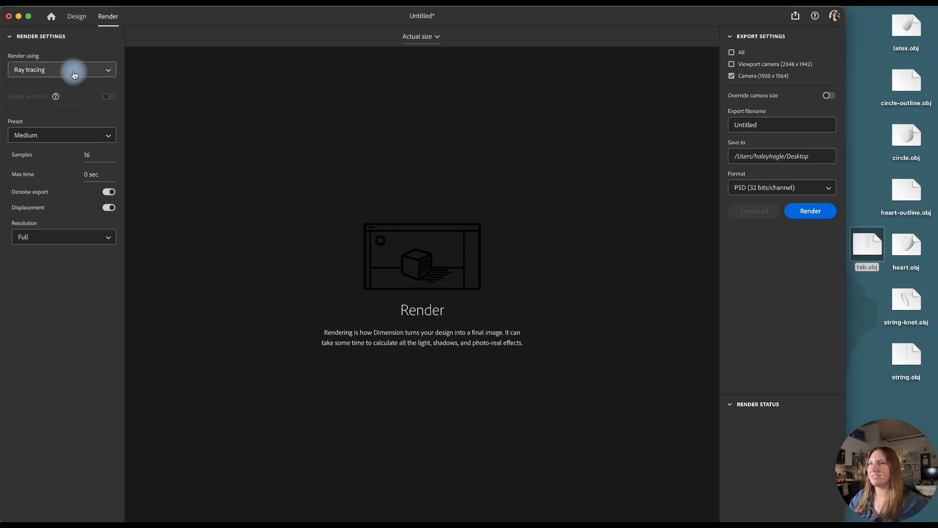
Set the ray-traced render's quality preset to High
left_click(66, 135)
left_click(41, 183)
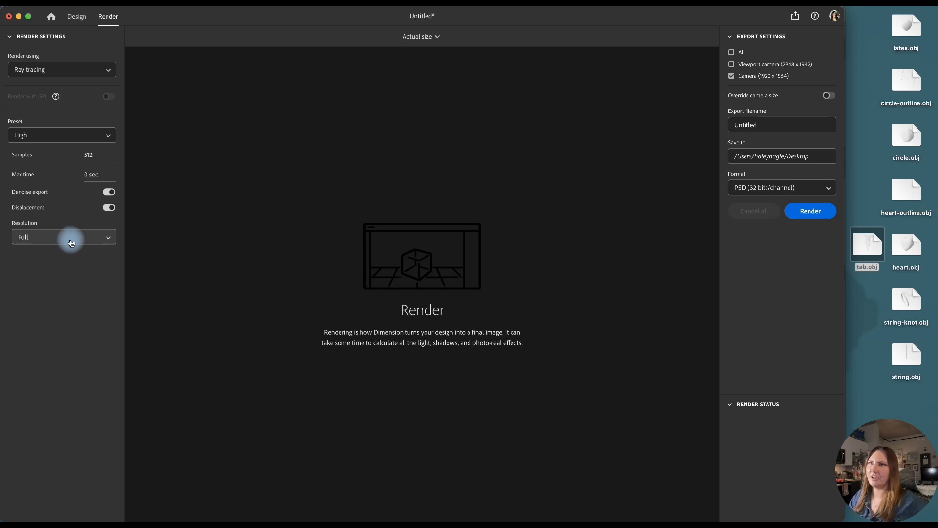
left_click(57, 134)
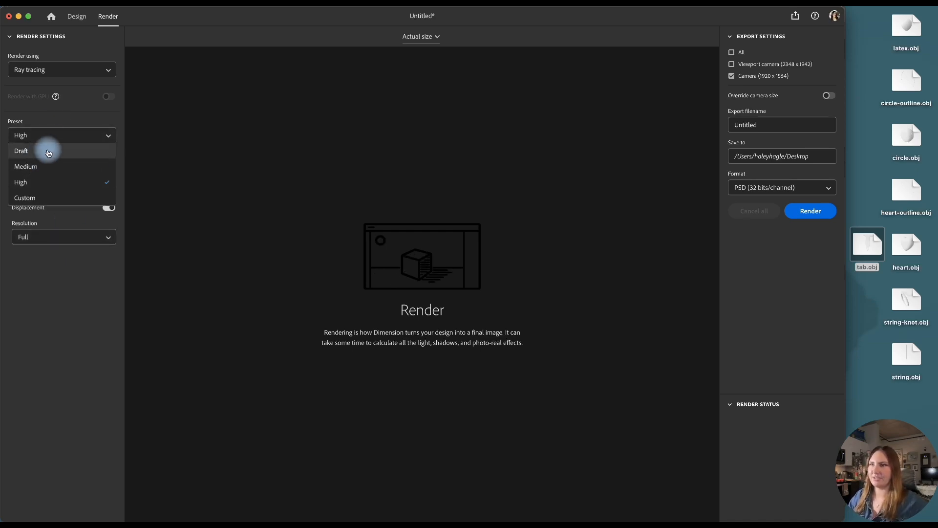
left_click(74, 136)
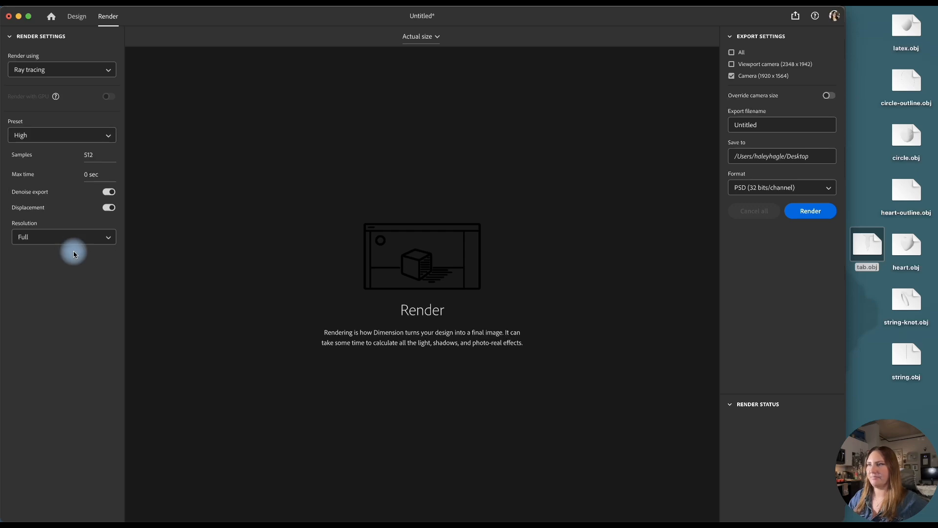